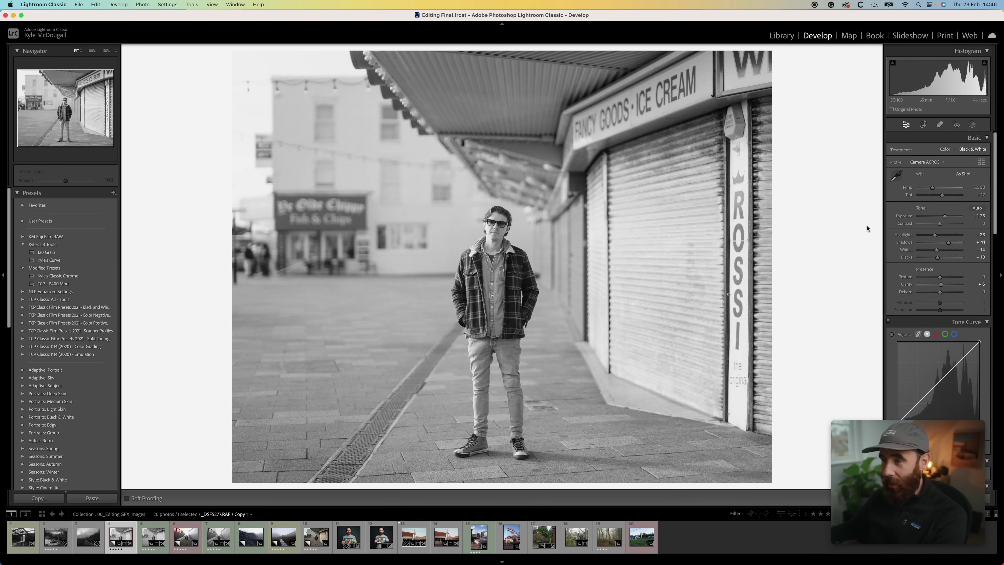
# Compare the black-and-white storefront portrait with its Negative Lab film scan in Reference view, using the scan as reference and enlarging the image area.
pyautogui.press('Right')
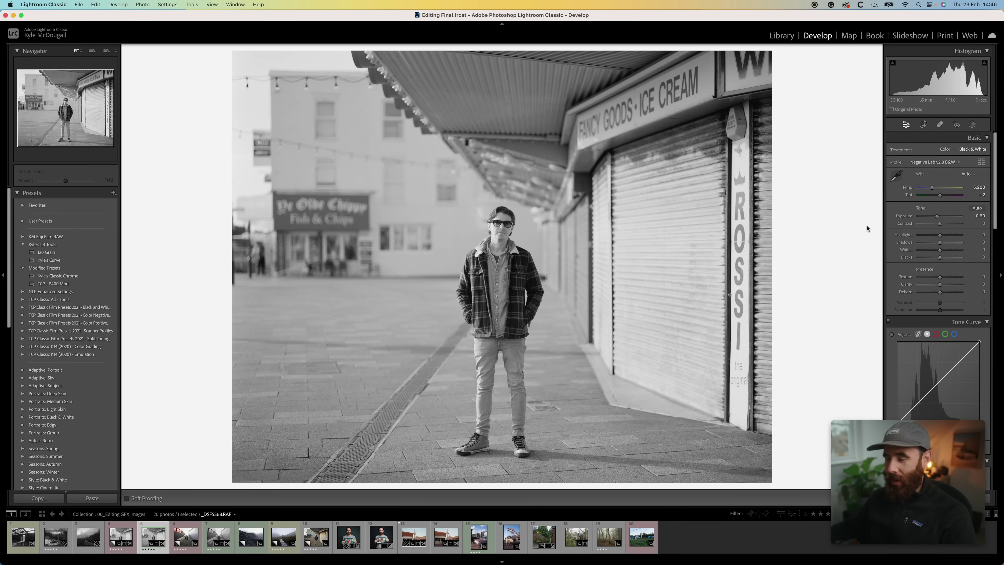
pyautogui.click(120, 536)
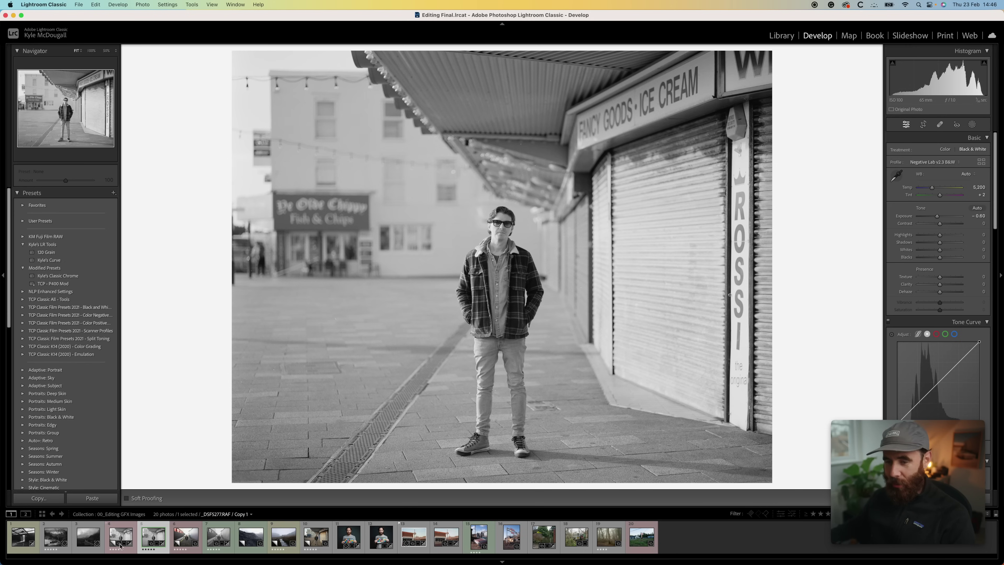
pyautogui.hotkey('shift', 'r')
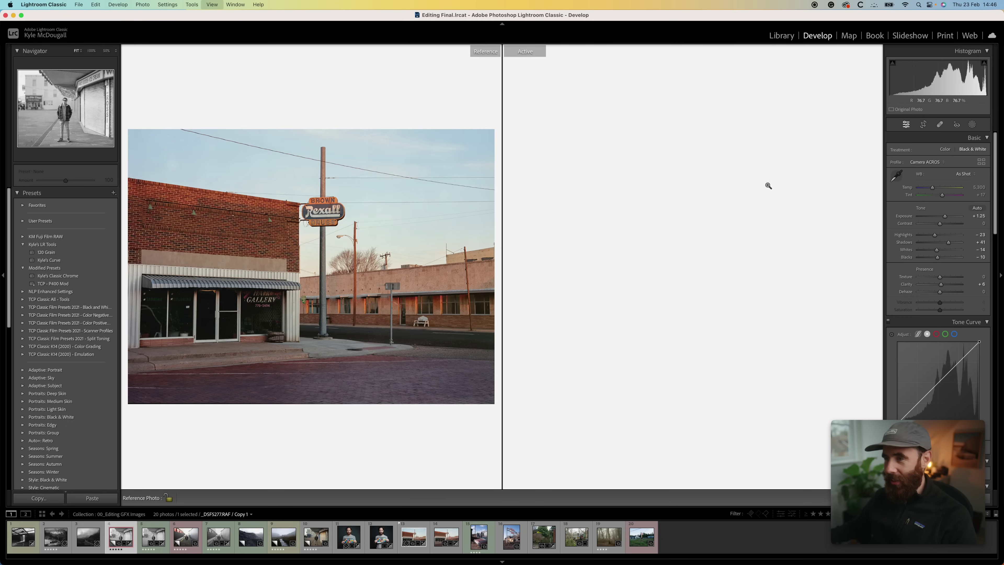
pyautogui.moveTo(153, 531); pyautogui.dragTo(222, 292)
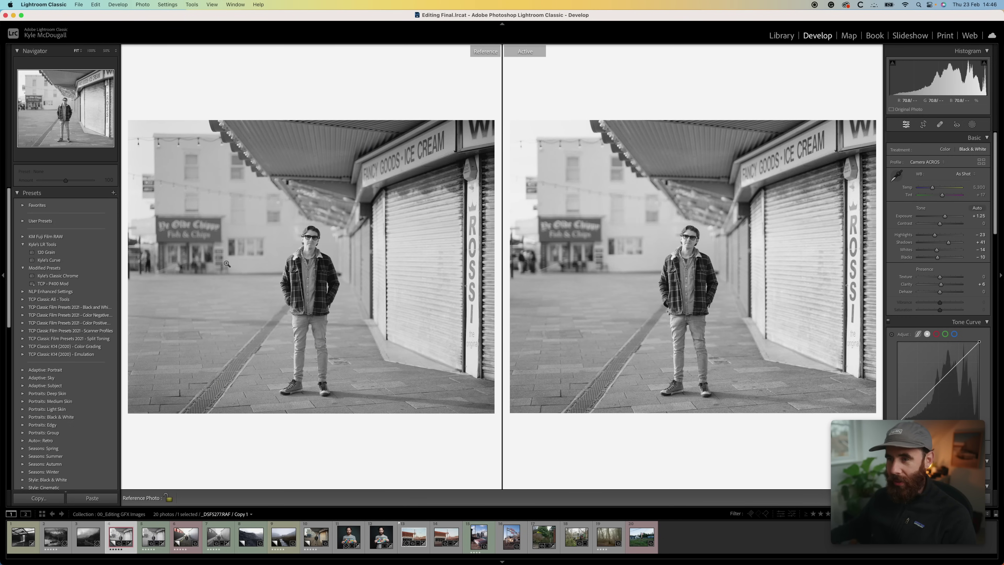
pyautogui.click(2, 275)
pyautogui.press('Tab')
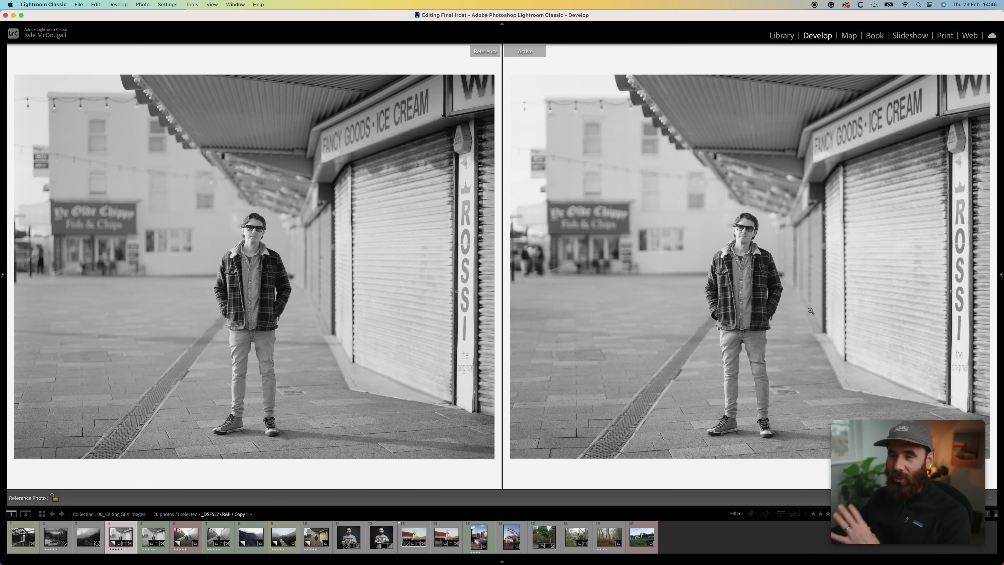
pyautogui.click(1001, 274)
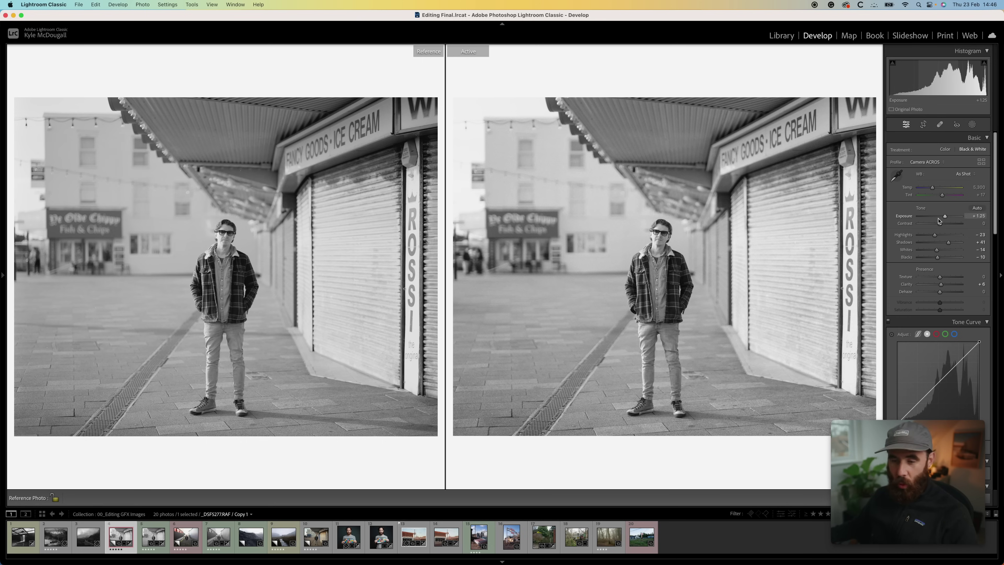
pyautogui.hotkey('shift', 'r')
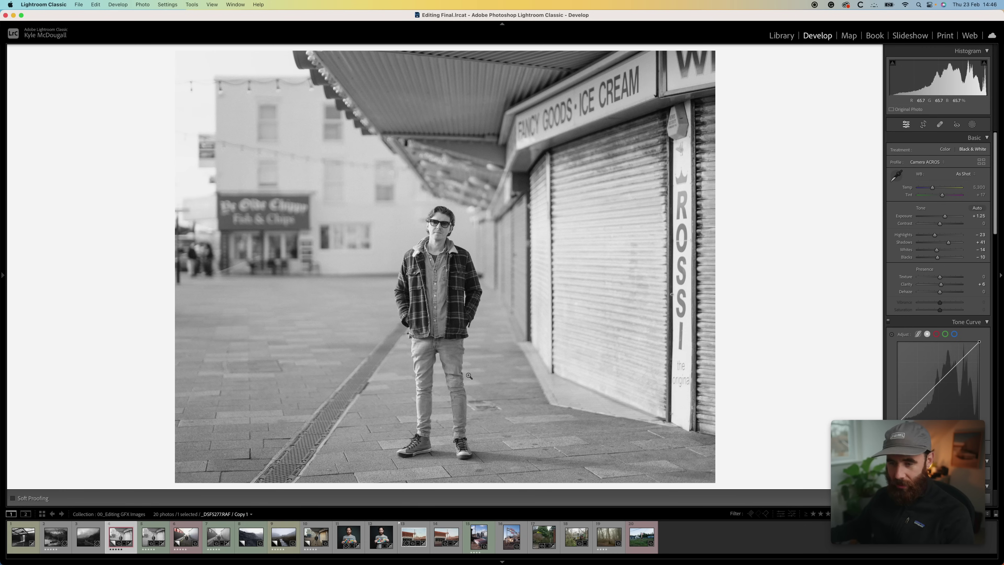
# Crop the colour alley portrait to a 4 x 5 / 8 x 10 aspect ratio, shifting the frame slightly to position the man.
pyautogui.click(184, 538)
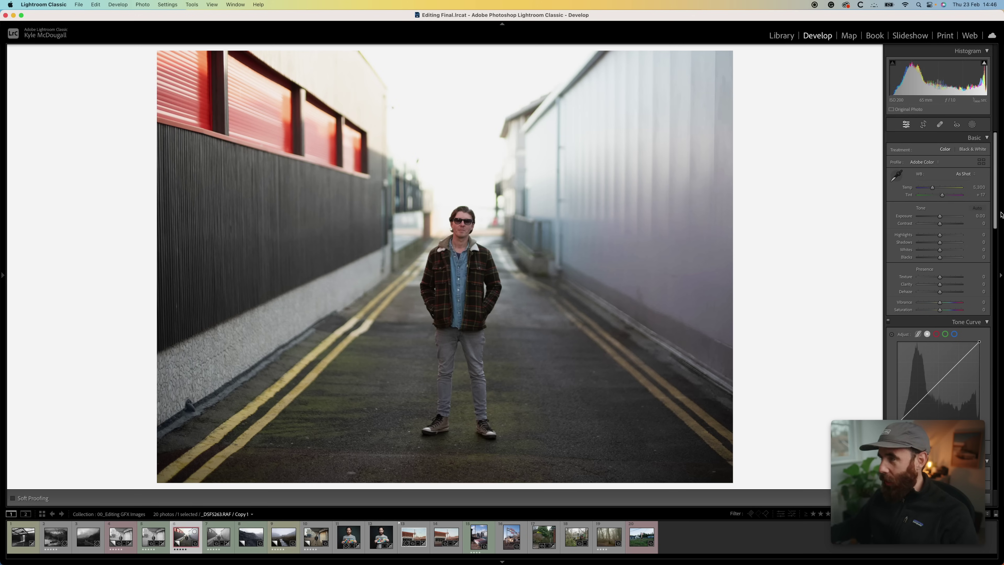
pyautogui.click(924, 125)
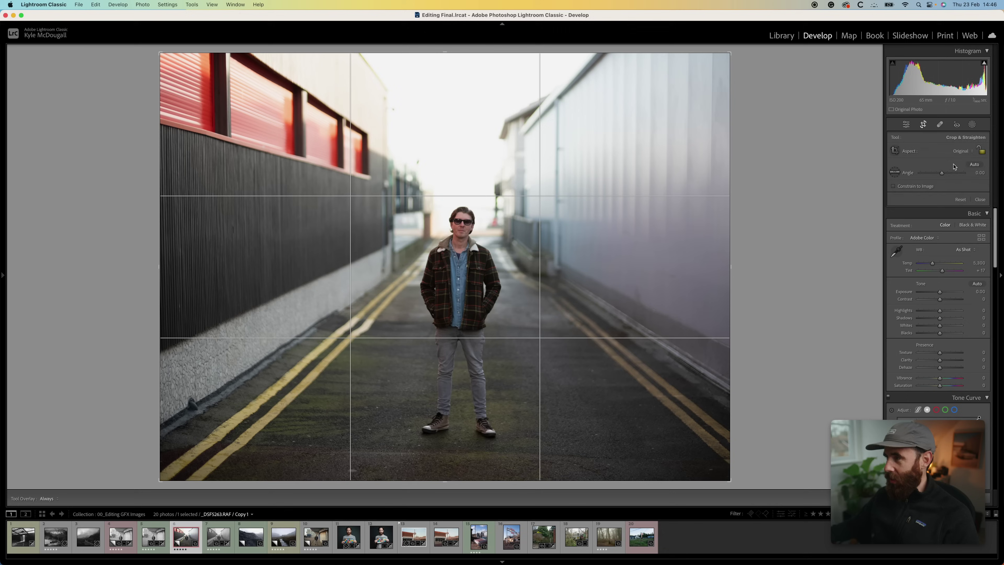
pyautogui.click(954, 151)
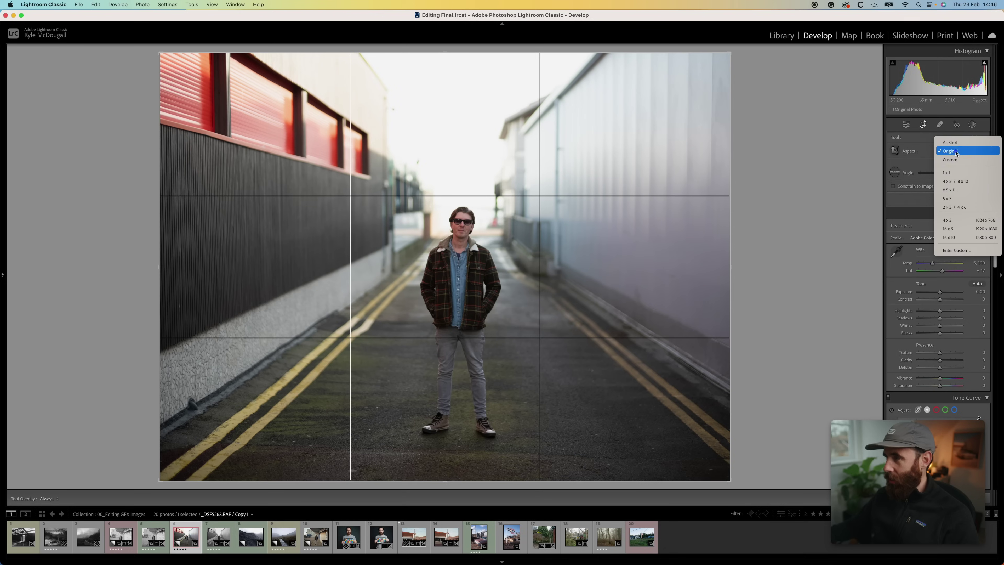
pyautogui.click(958, 181)
pyautogui.moveTo(634, 259); pyautogui.dragTo(625, 258)
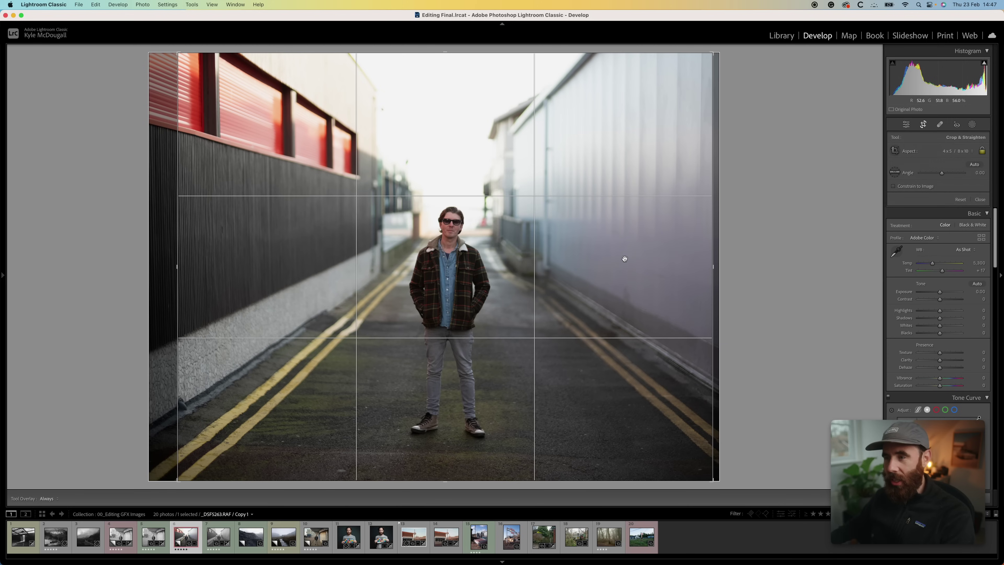
pyautogui.press('Return')
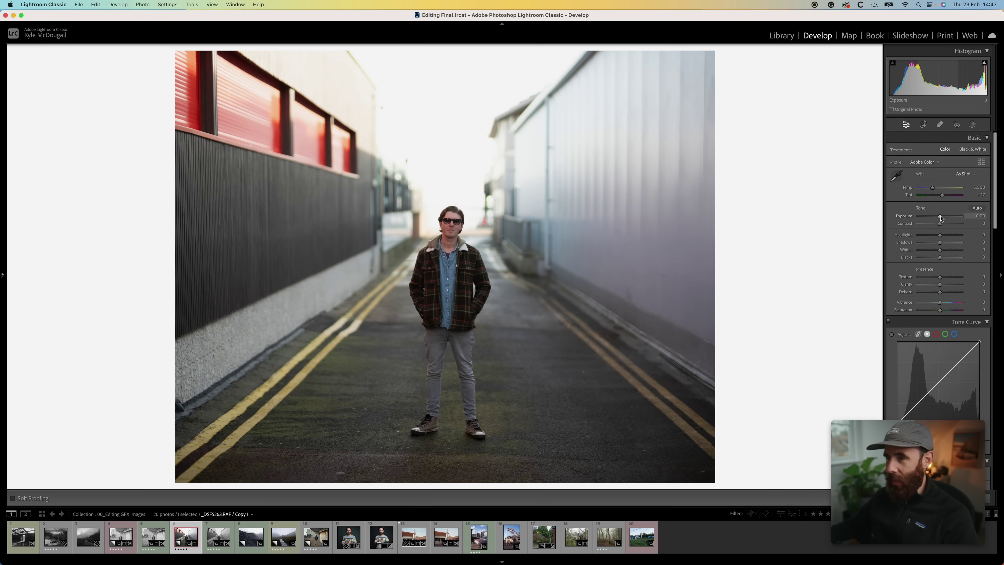
# Raise the alley portrait's exposure slightly and apply the Camera ACROS profile from the Camera Matching group.
pyautogui.moveTo(941, 217); pyautogui.dragTo(943, 217)
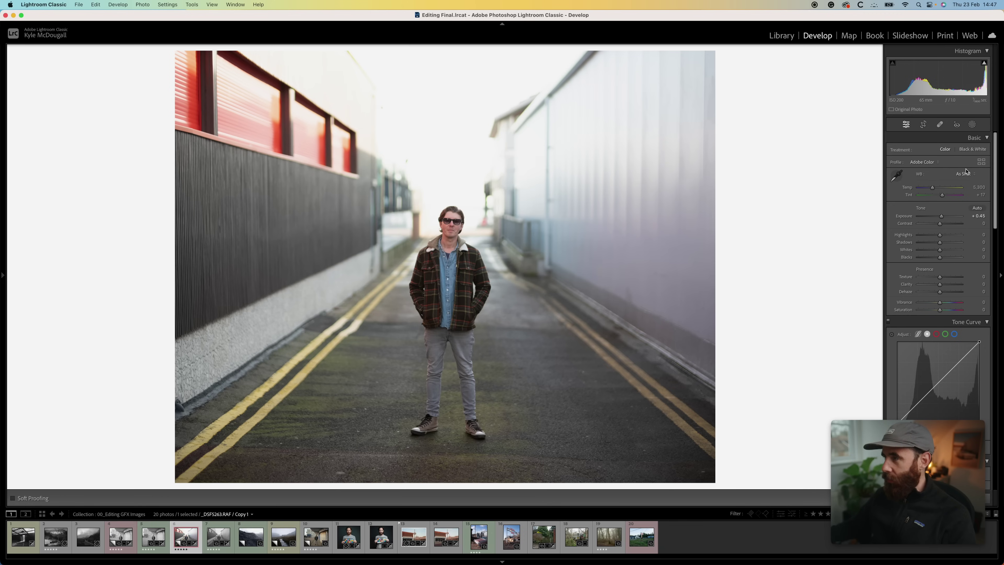
pyautogui.click(981, 162)
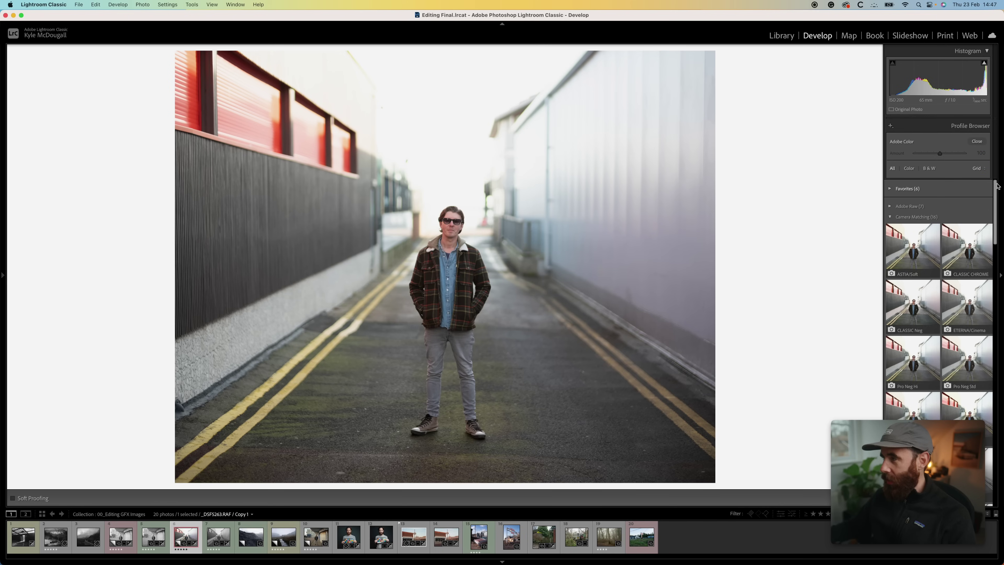
pyautogui.moveTo(997, 186); pyautogui.dragTo(998, 213)
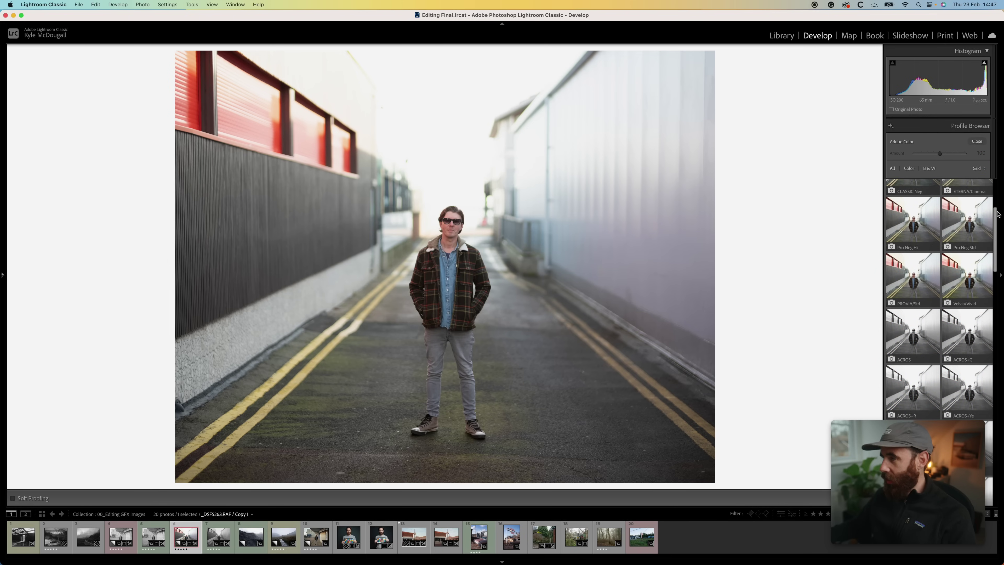
pyautogui.click(913, 334)
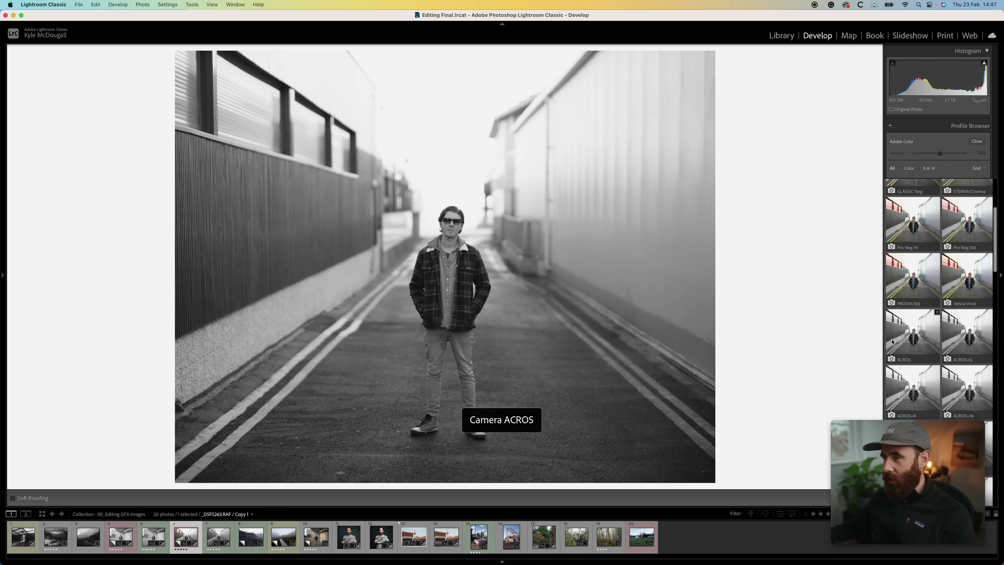
pyautogui.click(977, 141)
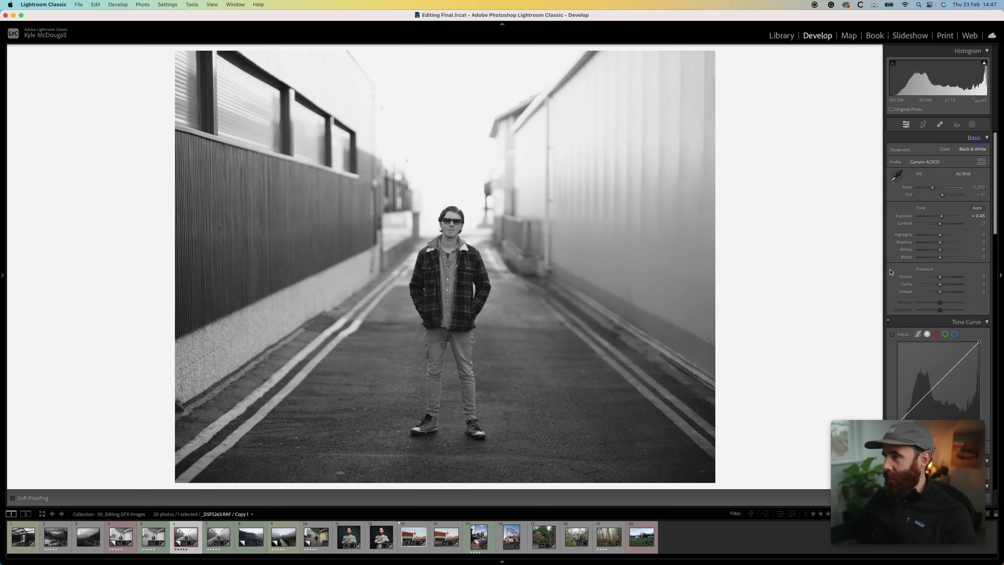
# Set the alley portrait's Highlights to -100, Whites to -13 and Shadows to +14, and apply the Kyle's Curve preset.
pyautogui.moveTo(940, 216); pyautogui.dragTo(943, 220)
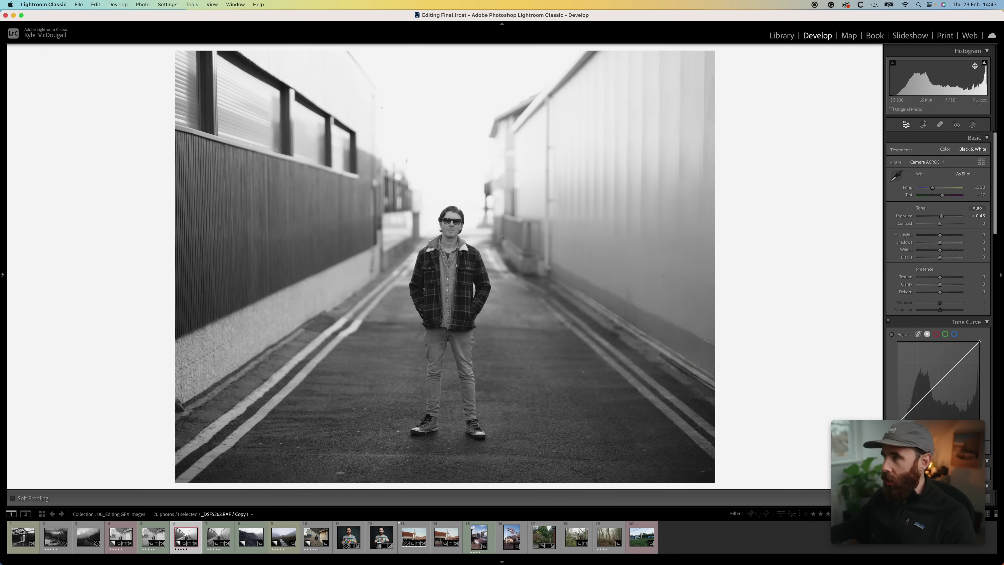
pyautogui.moveTo(940, 235); pyautogui.dragTo(934, 254)
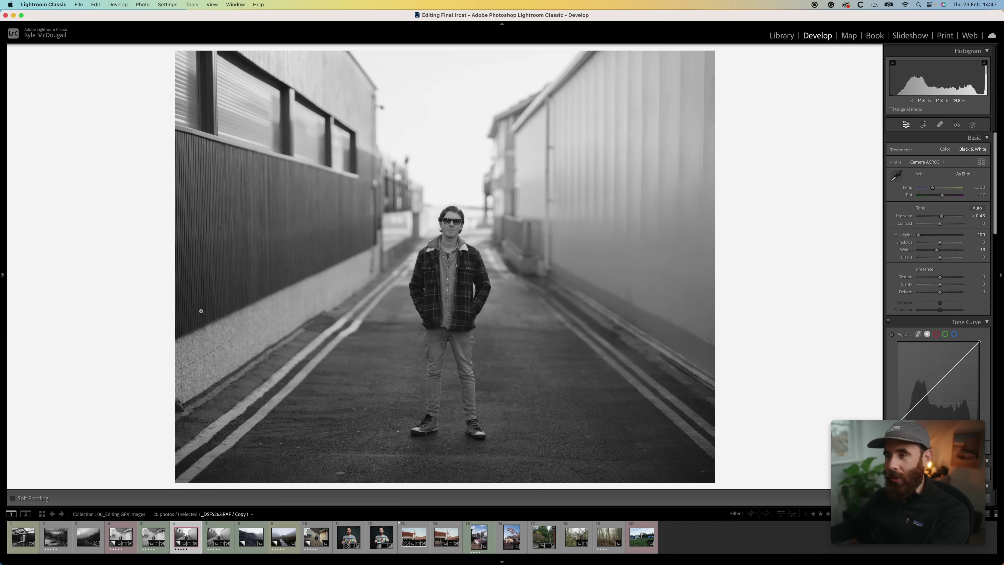
pyautogui.click(2, 261)
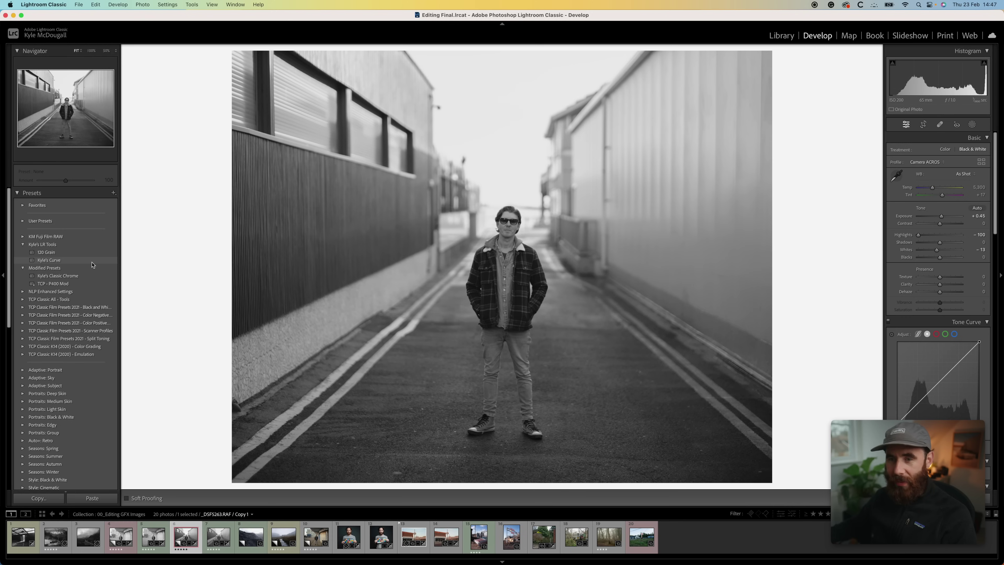
pyautogui.click(55, 261)
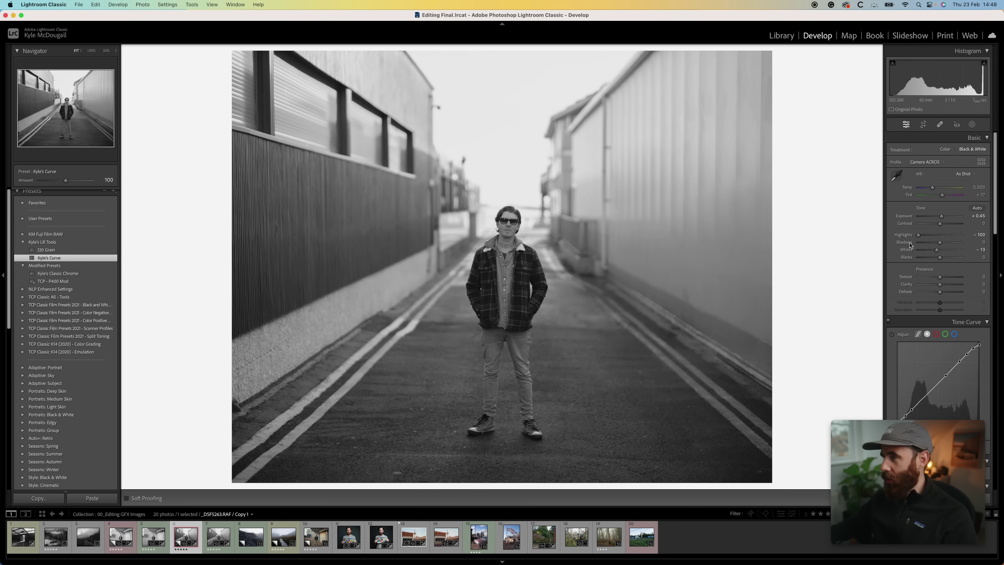
pyautogui.moveTo(940, 242); pyautogui.dragTo(943, 243)
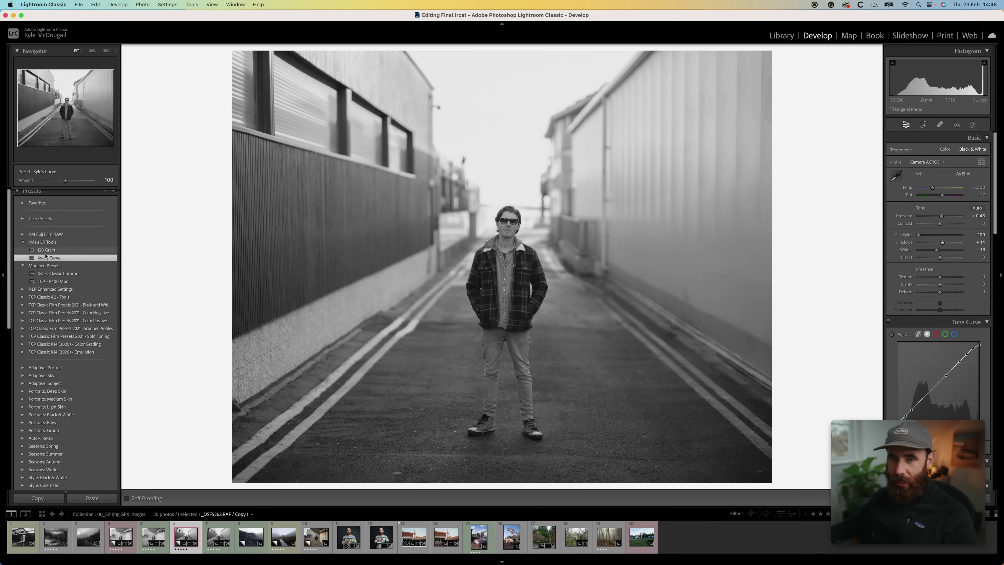
pyautogui.click(3, 274)
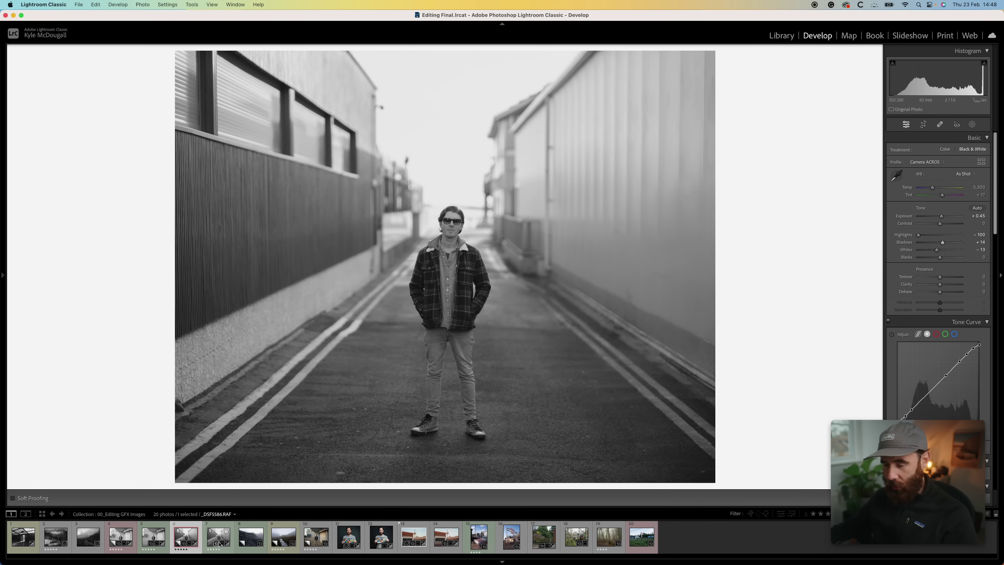
# Use the other version of the alley portrait as the reference photo and match it by setting Blacks to +11 and Whites to -53.
pyautogui.hotkey('shift', 'r')
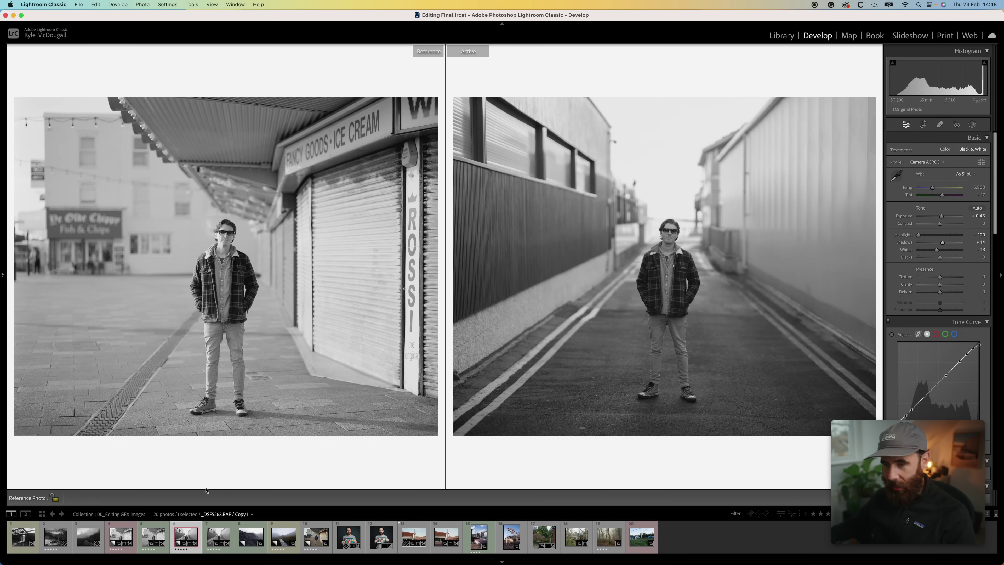
pyautogui.moveTo(185, 536); pyautogui.dragTo(213, 199)
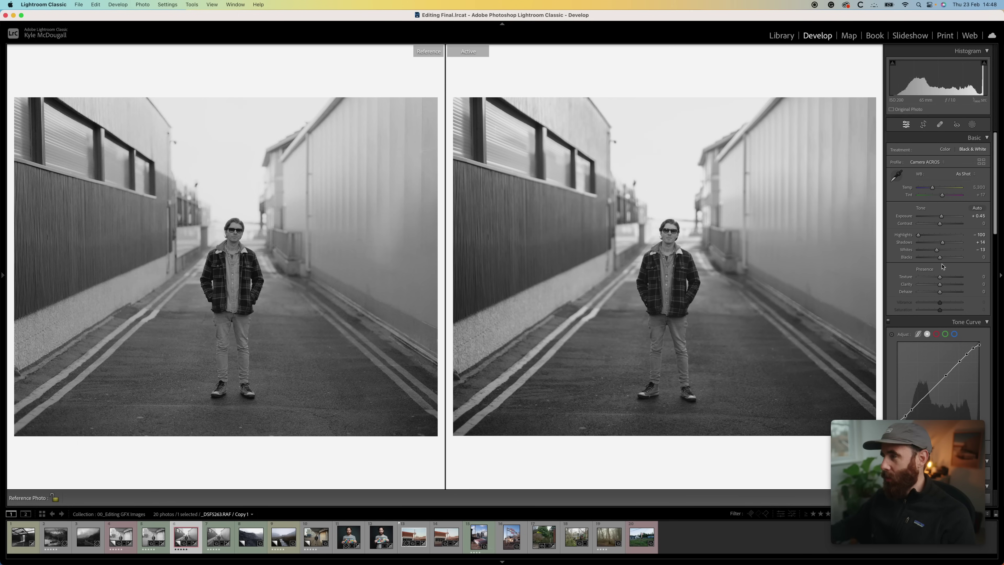
pyautogui.moveTo(940, 258)
pyautogui.mouseDown()
pyautogui.moveTo(947, 262)
pyautogui.moveTo(929, 251)
pyautogui.mouseUp()
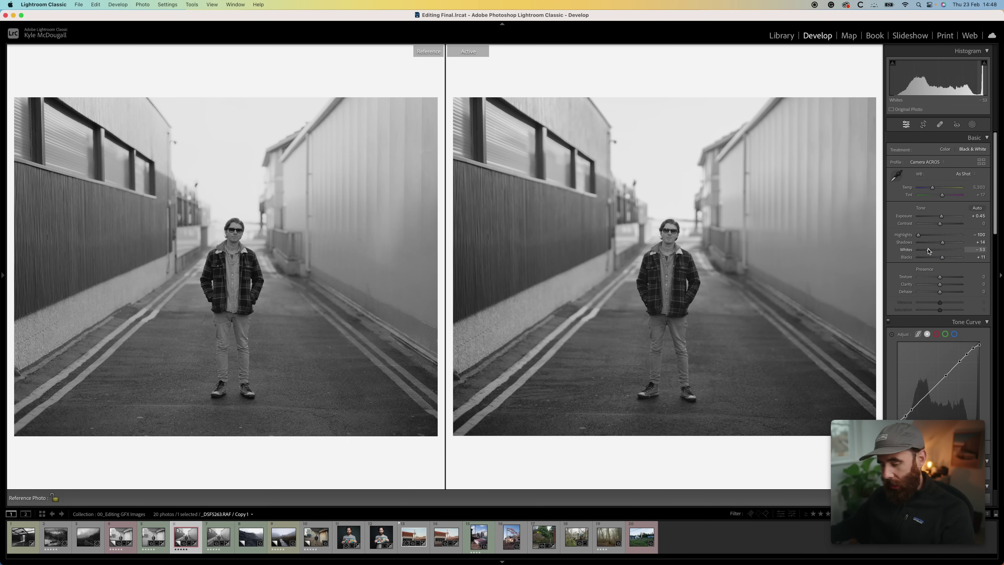
pyautogui.moveTo(928, 251); pyautogui.dragTo(928, 251)
pyautogui.press('d')
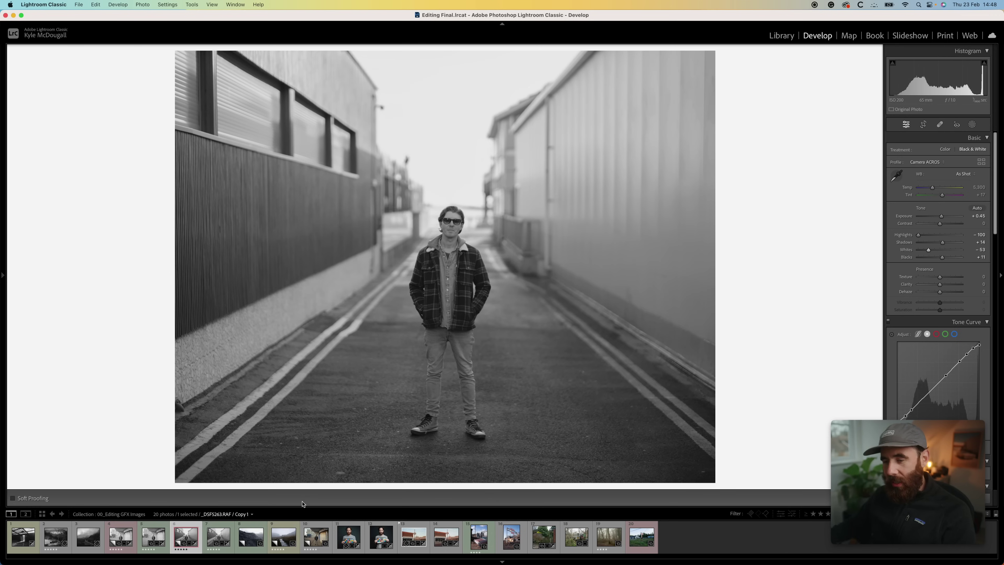
# Crop the rocky hillside landscape to a 4 x 5 / 8 x 10 aspect ratio, shifting the frame slightly sideways, with the filmstrip hidden.
pyautogui.click(255, 527)
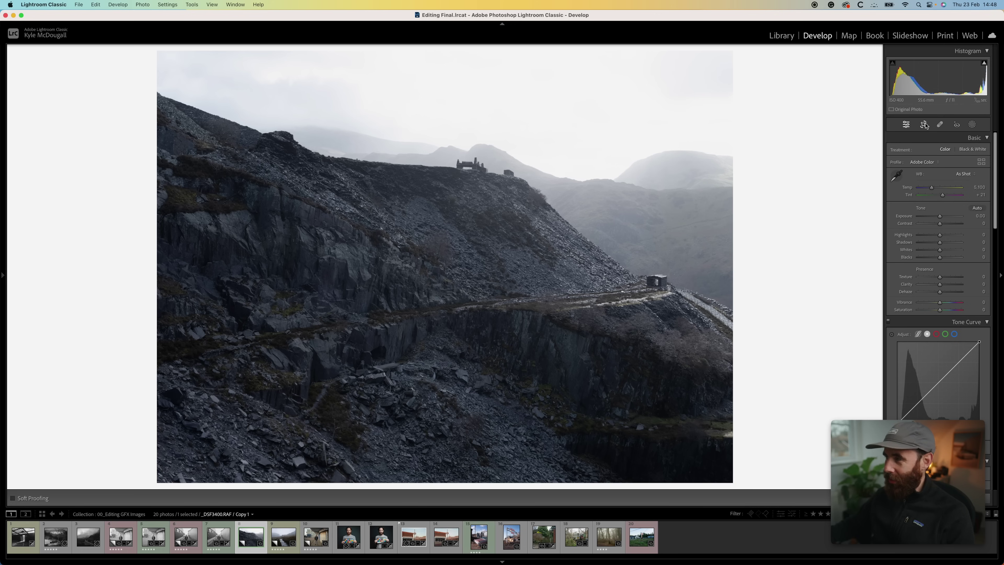
pyautogui.click(785, 562)
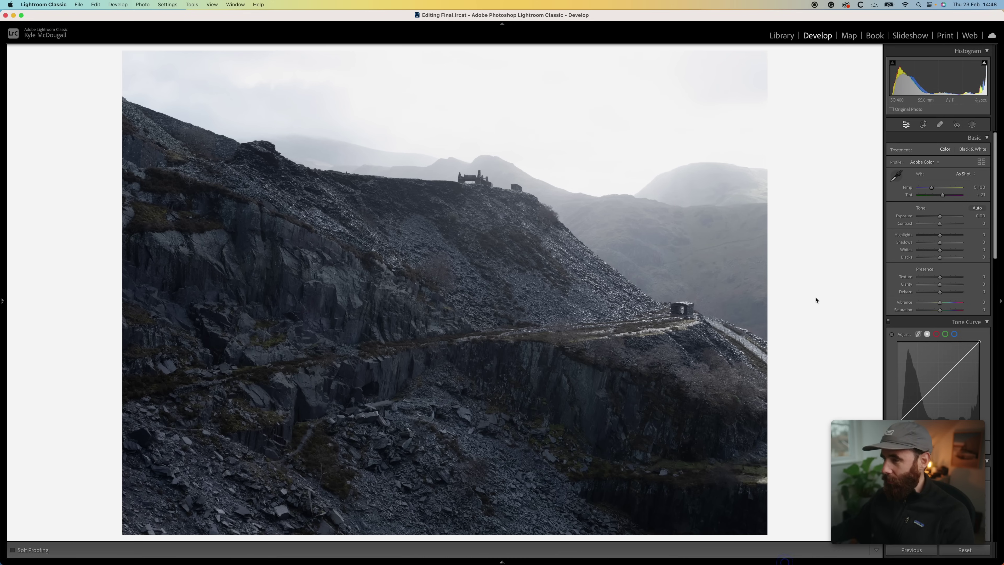
pyautogui.click(921, 124)
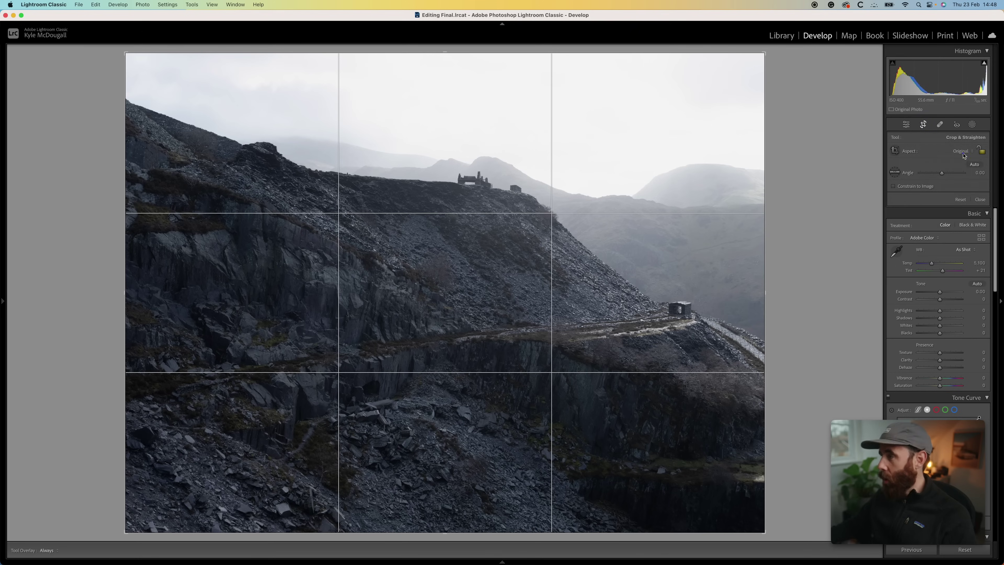
pyautogui.click(964, 154)
pyautogui.click(963, 176)
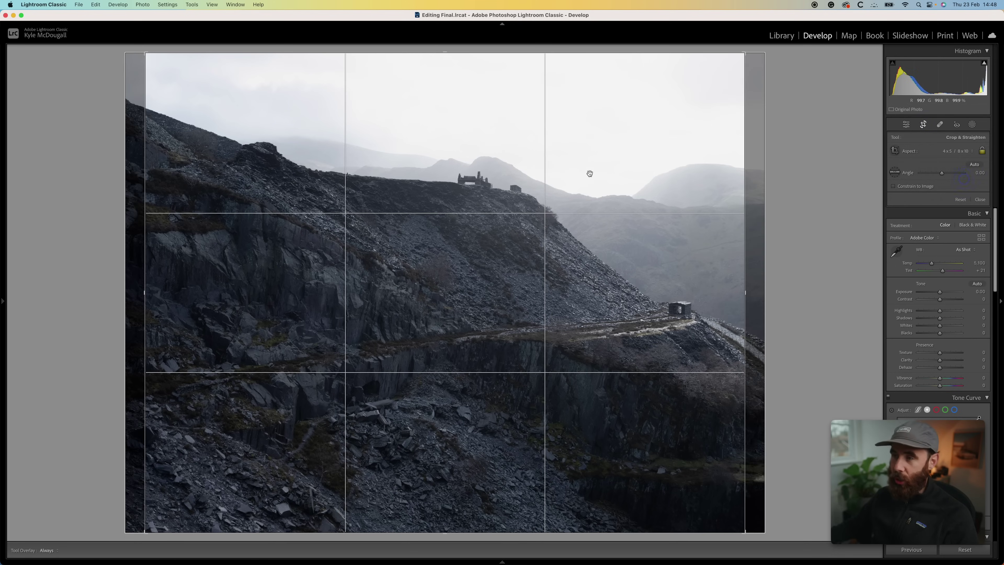
pyautogui.moveTo(650, 169); pyautogui.dragTo(644, 169)
pyautogui.press('Return')
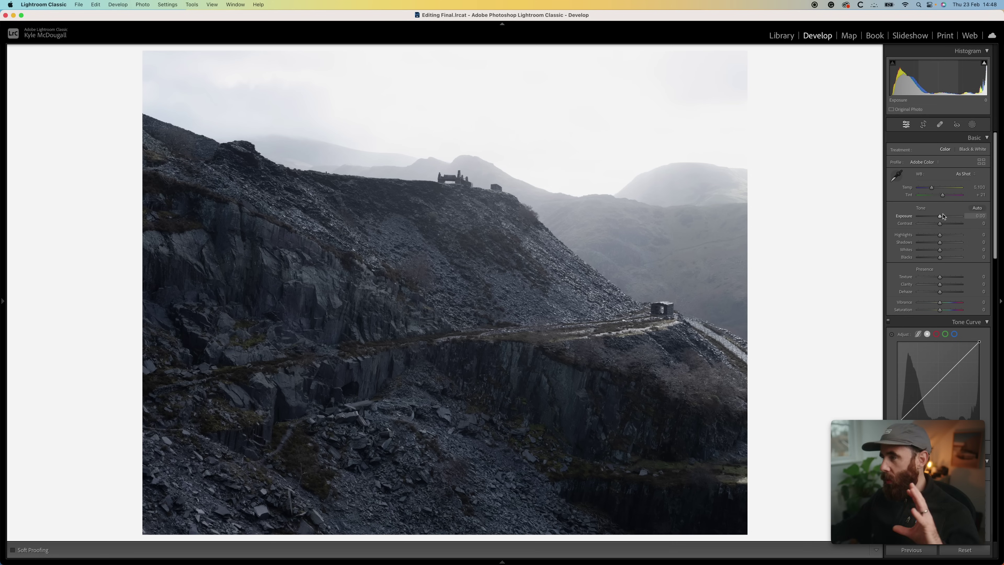
# Lower the hillside landscape's Exposure to -0.85 and apply the Camera ACROS profile from the Camera Matching group.
pyautogui.moveTo(940, 217); pyautogui.dragTo(937, 220)
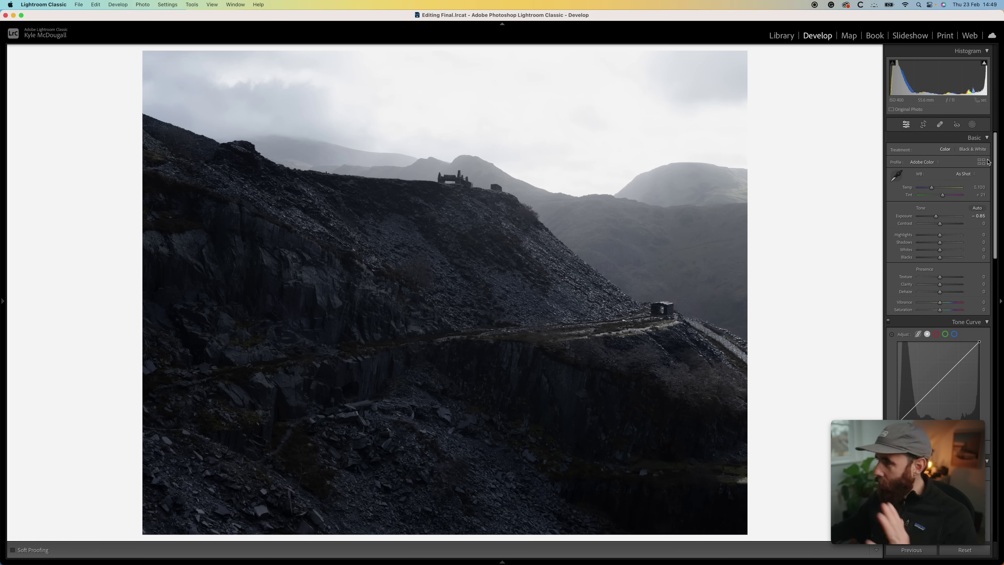
pyautogui.click(984, 162)
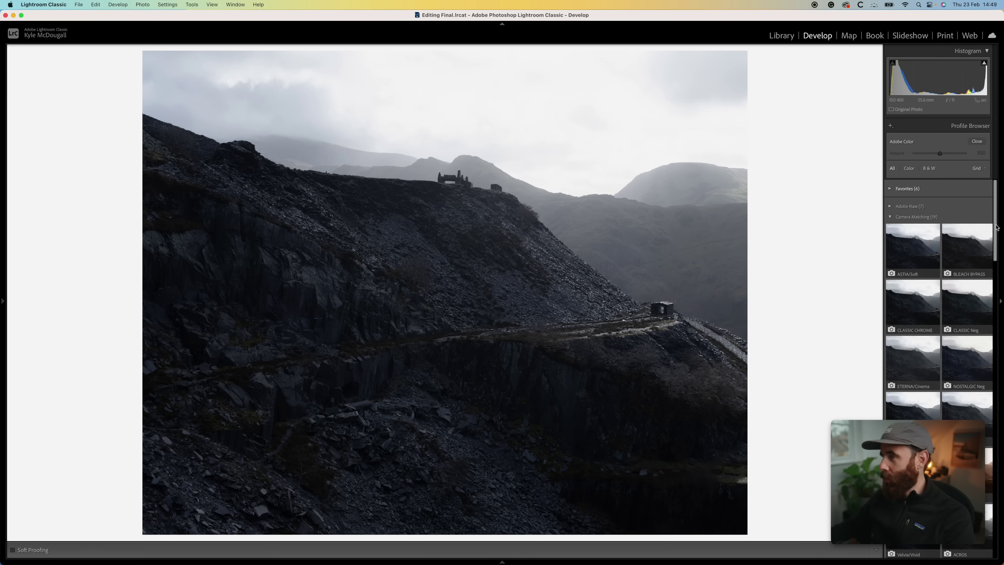
pyautogui.moveTo(995, 228); pyautogui.dragTo(994, 286)
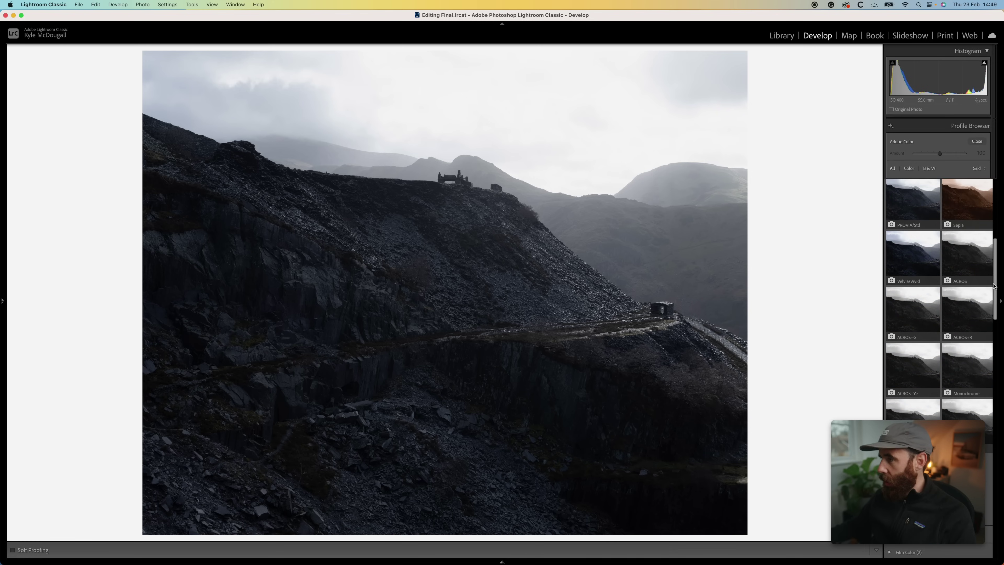
pyautogui.click(972, 258)
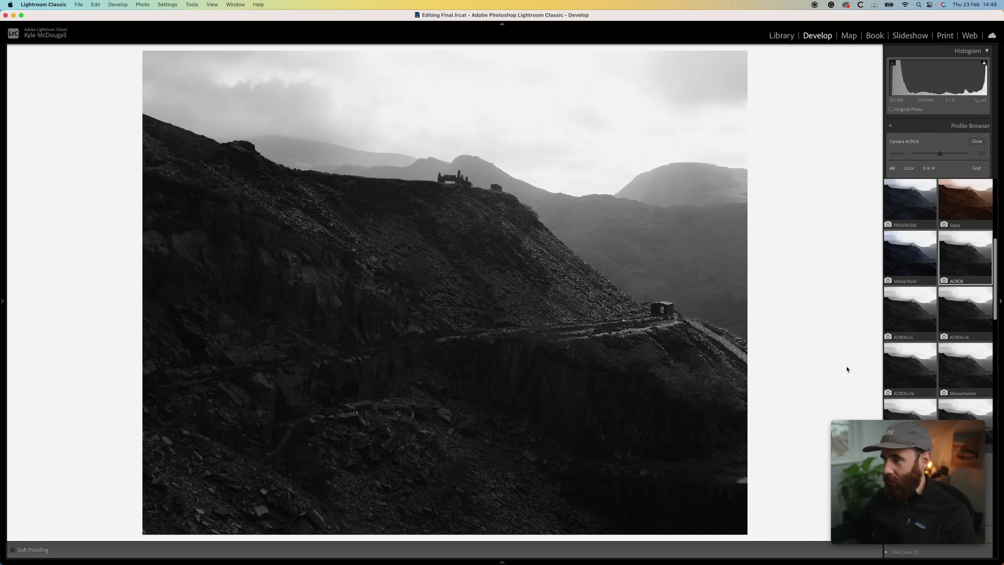
pyautogui.click(894, 374)
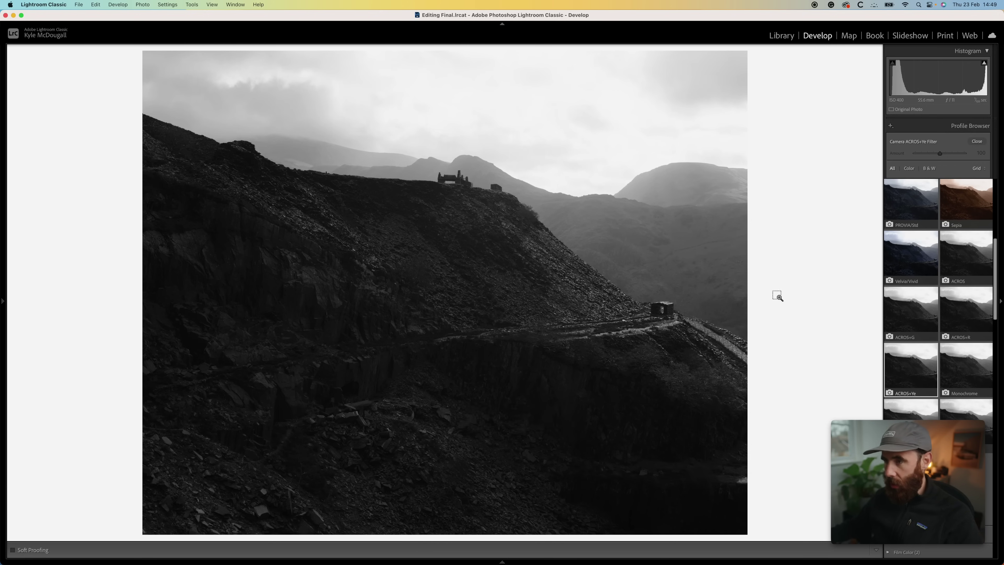
pyautogui.press('super+z')
pyautogui.click(976, 142)
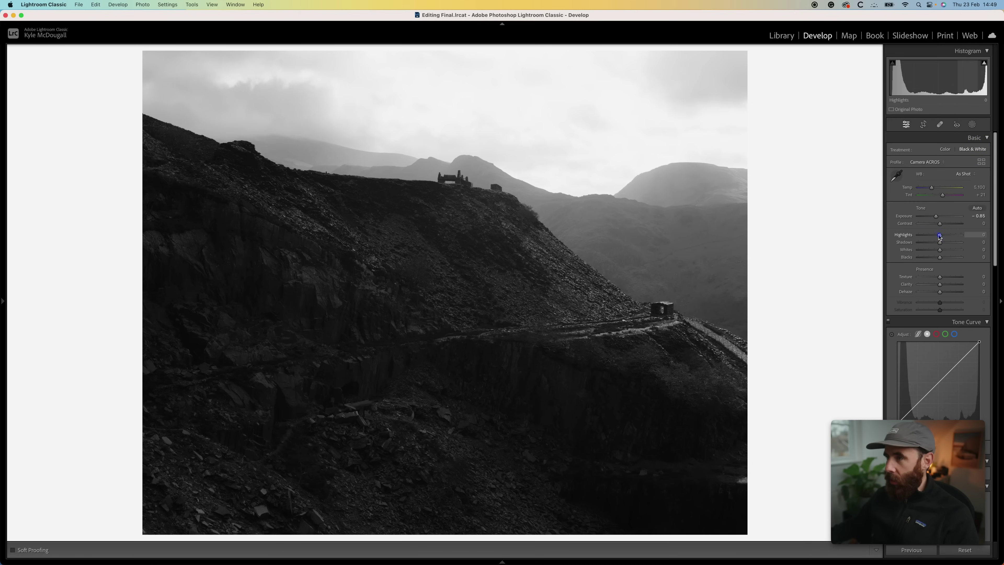
# Set the landscape's Highlights to about -46 and Blacks to +31, and lower the Whites slightly.
pyautogui.moveTo(934, 237); pyautogui.dragTo(932, 237)
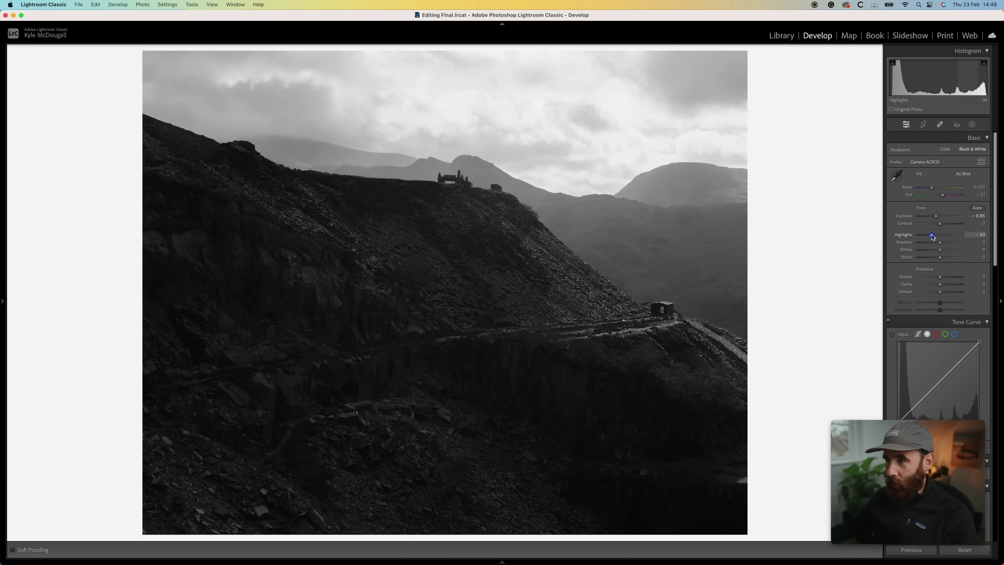
pyautogui.moveTo(932, 236); pyautogui.dragTo(903, 238)
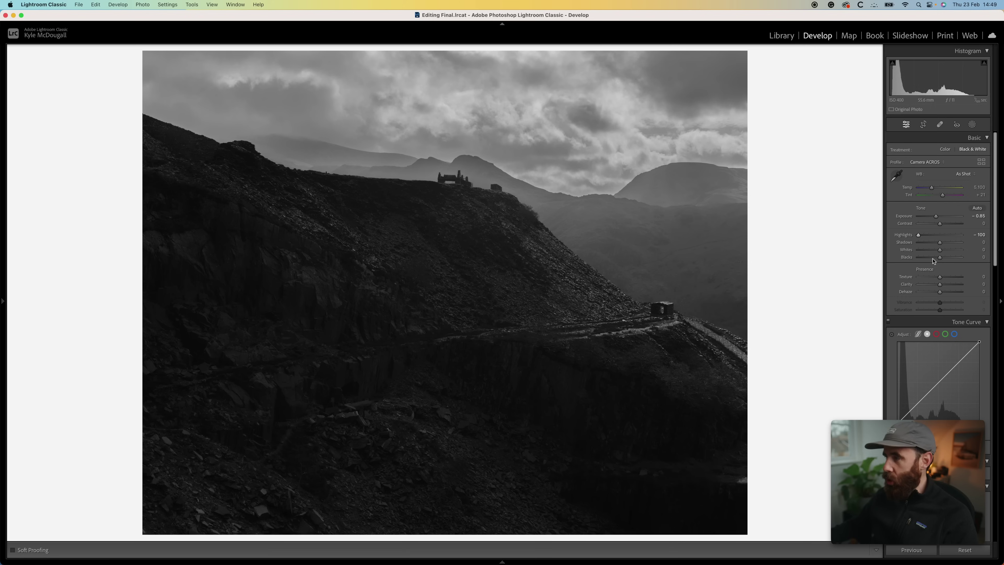
pyautogui.scroll(-1, 923, 240)
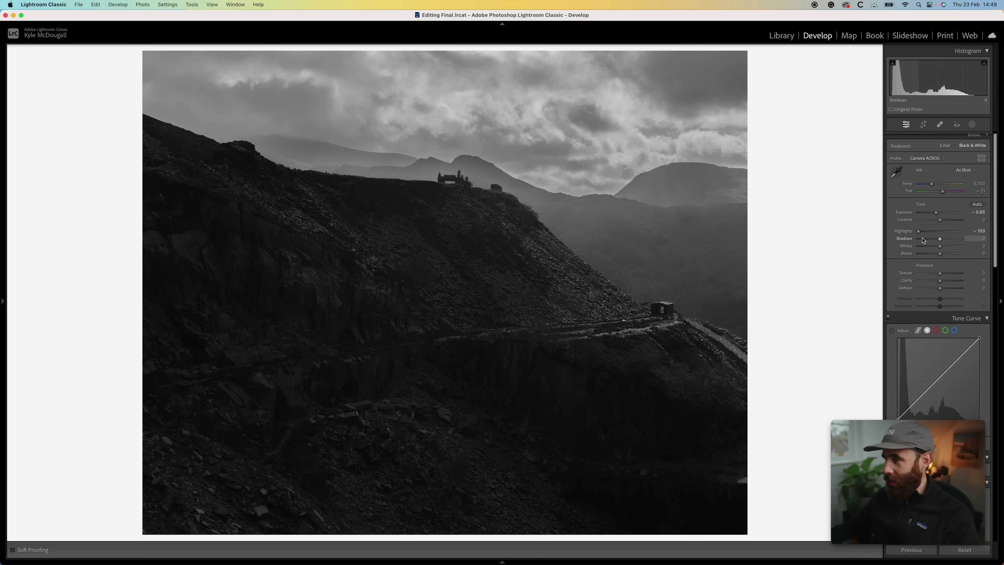
pyautogui.moveTo(920, 233); pyautogui.dragTo(940, 249)
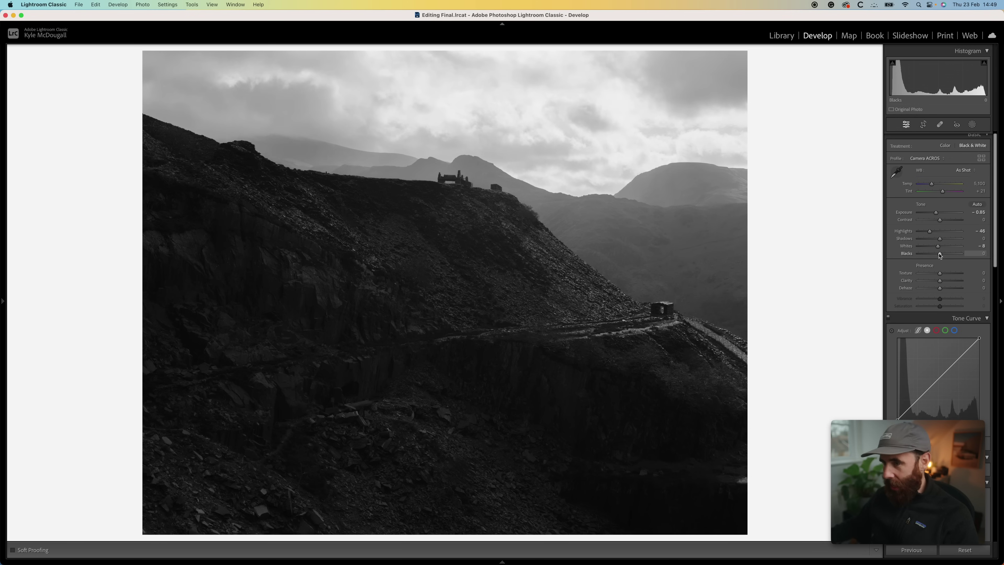
pyautogui.moveTo(940, 254); pyautogui.dragTo(948, 256)
# Inspect the dark rock face up close, and try a strong Contrast increase before undoing it.
pyautogui.click(314, 288)
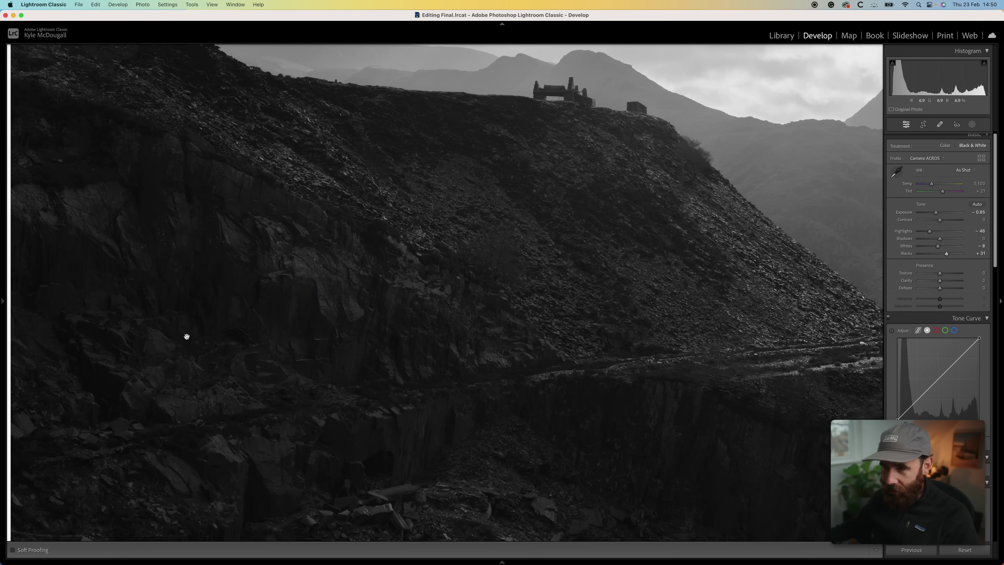
pyautogui.click(309, 334)
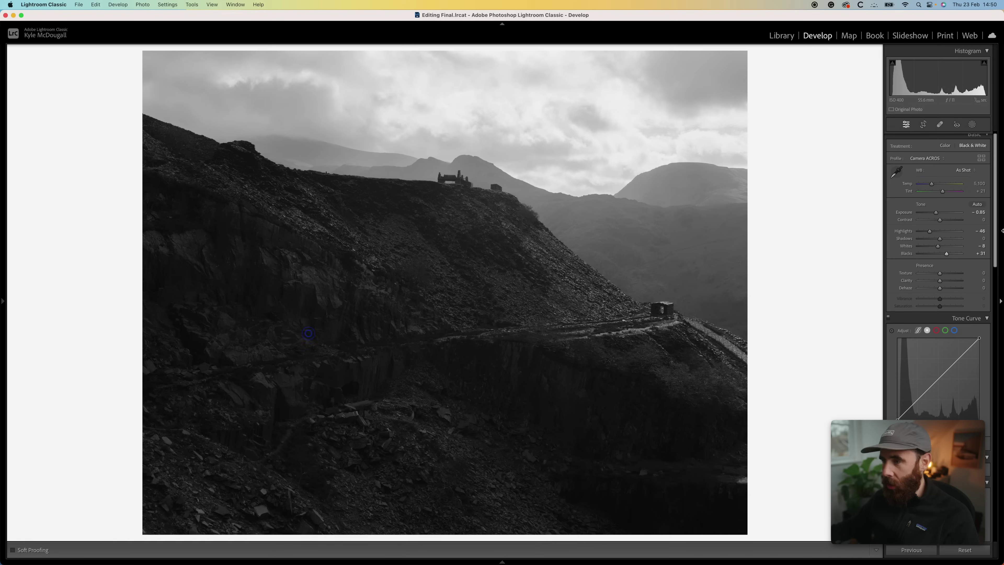
pyautogui.moveTo(940, 221); pyautogui.dragTo(950, 223)
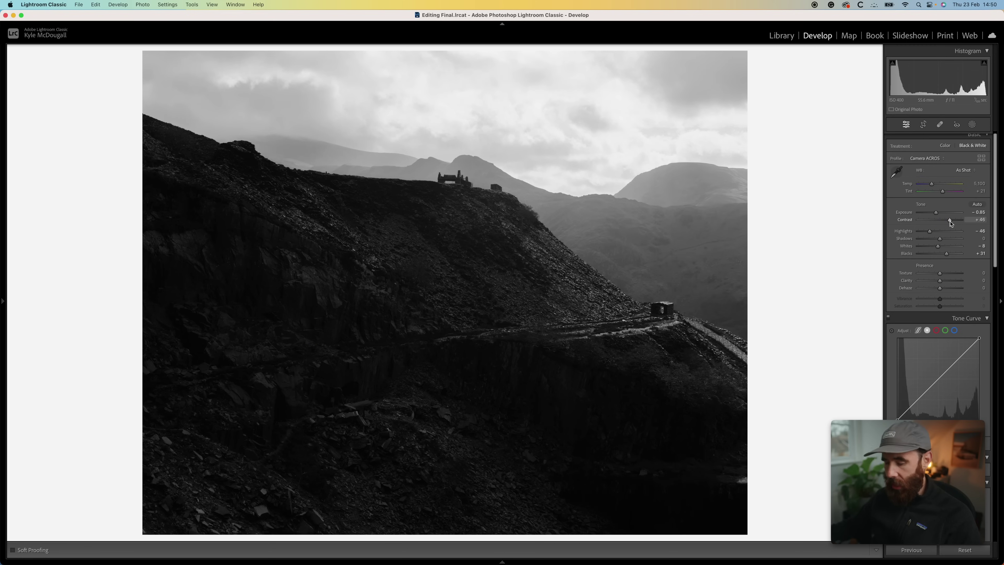
pyautogui.press('super+z')
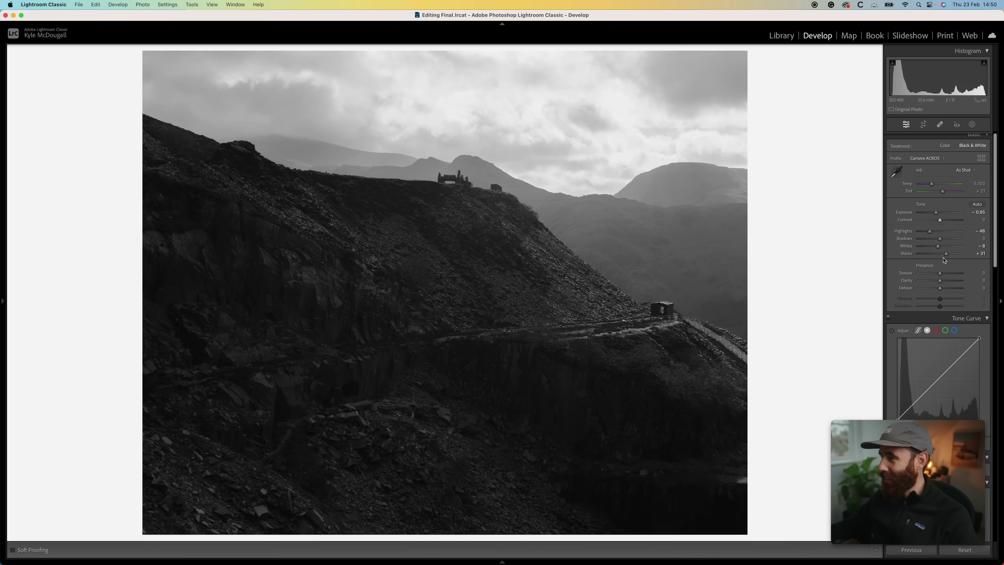
# Start a new brush mask with Highlights and Whites at 100, and enlarge the brush to size 24.
pyautogui.click(973, 128)
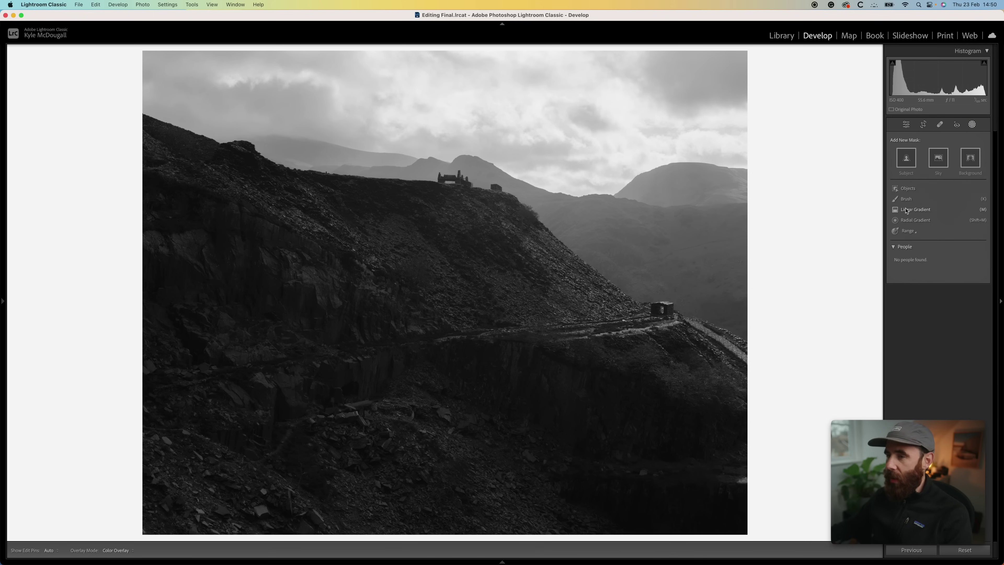
pyautogui.click(919, 200)
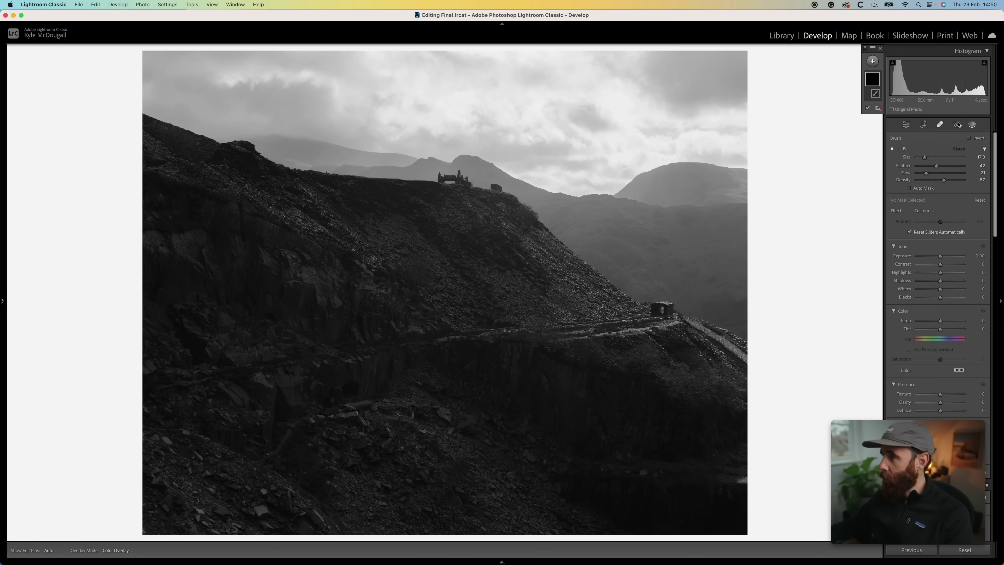
pyautogui.click(974, 125)
pyautogui.click(974, 125)
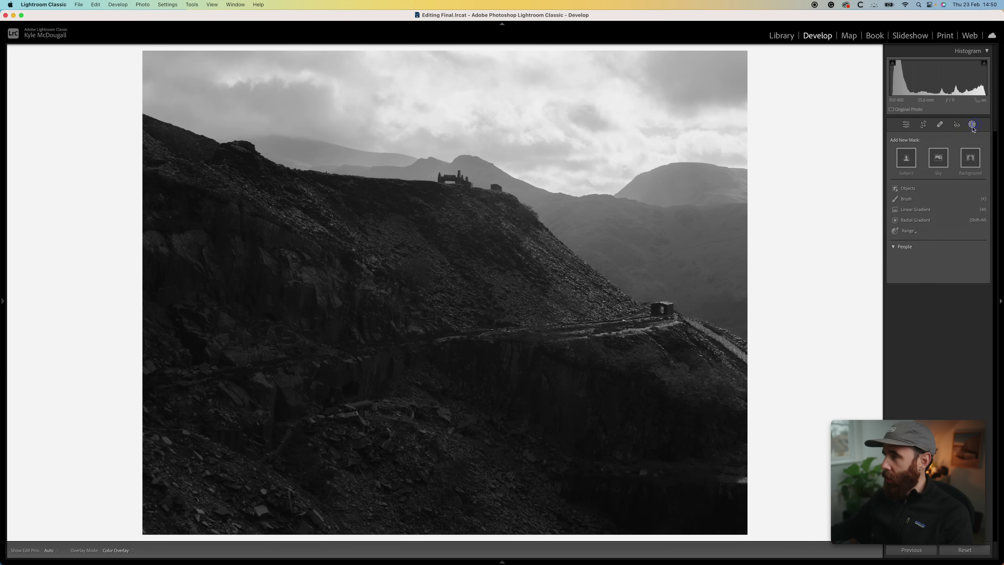
pyautogui.click(909, 200)
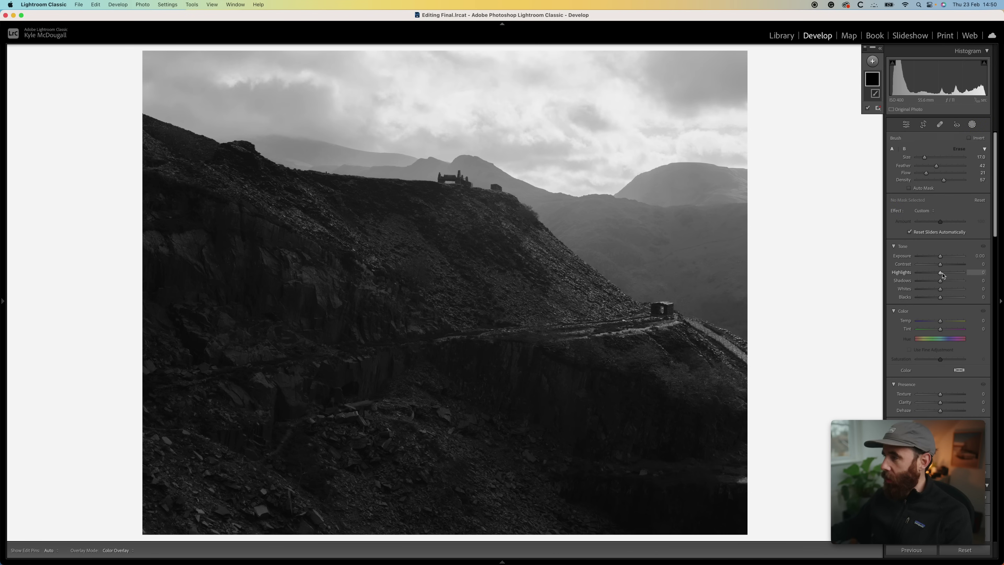
pyautogui.moveTo(940, 290); pyautogui.dragTo(966, 289)
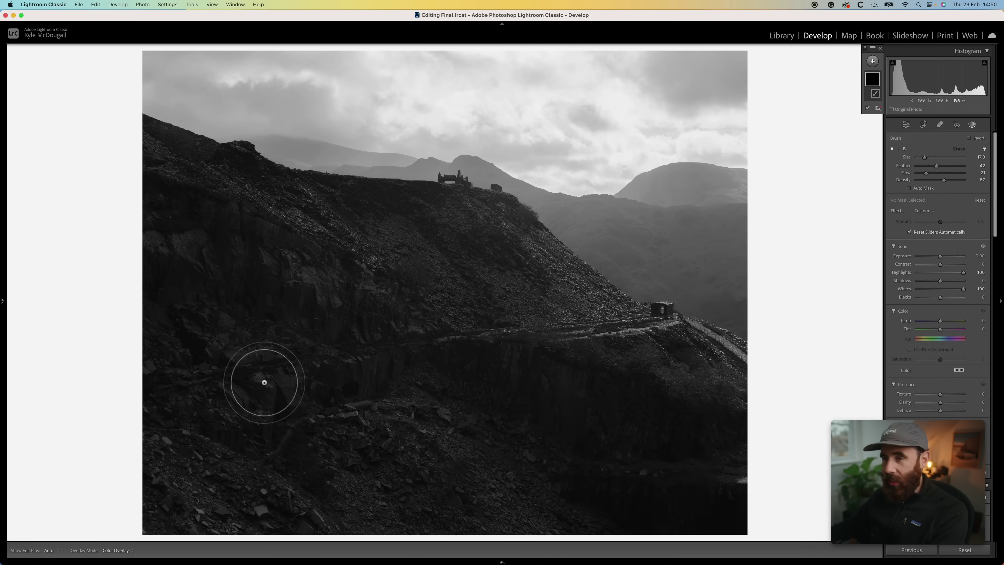
pyautogui.scroll(5, 220, 219)
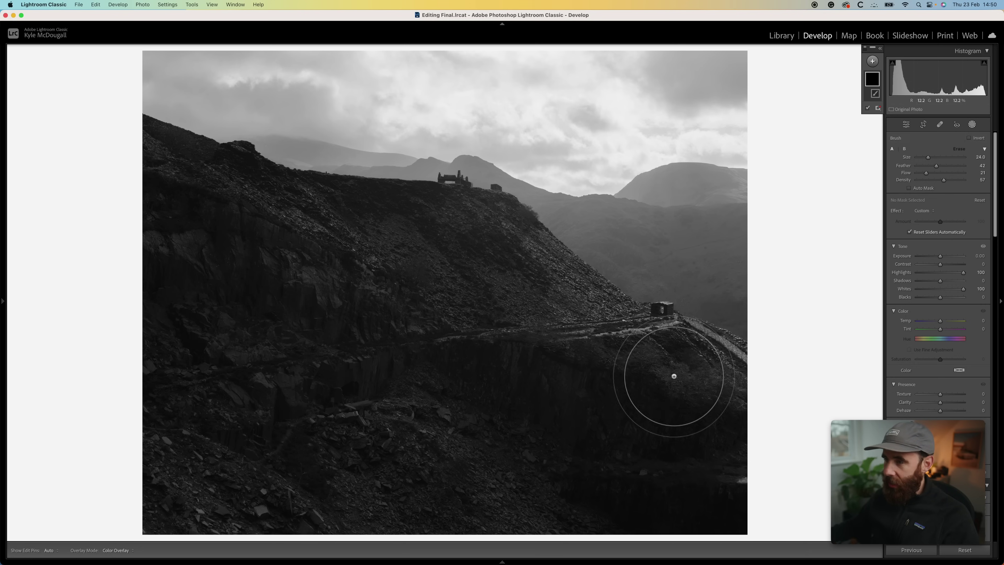
# Paint the mask over the whole dark hillside up to the ridge line, reducing the brush to 19 and 17 along the edges.
pyautogui.moveTo(176, 201)
pyautogui.mouseDown()
pyautogui.moveTo(512, 271)
pyautogui.moveTo(125, 239)
pyautogui.moveTo(535, 293)
pyautogui.moveTo(487, 256)
pyautogui.moveTo(536, 287)
pyautogui.moveTo(705, 436)
pyautogui.moveTo(799, 480)
pyautogui.moveTo(475, 265)
pyautogui.moveTo(485, 256)
pyautogui.moveTo(767, 404)
pyautogui.moveTo(344, 246)
pyautogui.moveTo(456, 339)
pyautogui.moveTo(794, 562)
pyautogui.moveTo(556, 447)
pyautogui.moveTo(265, 282)
pyautogui.moveTo(627, 547)
pyautogui.moveTo(165, 282)
pyautogui.moveTo(360, 452)
pyautogui.moveTo(455, 514)
pyautogui.moveTo(97, 318)
pyautogui.moveTo(366, 515)
pyautogui.moveTo(418, 535)
pyautogui.moveTo(85, 403)
pyautogui.moveTo(289, 489)
pyautogui.moveTo(238, 508)
pyautogui.moveTo(98, 499)
pyautogui.moveTo(136, 353)
pyautogui.moveTo(138, 165)
pyautogui.mouseUp()
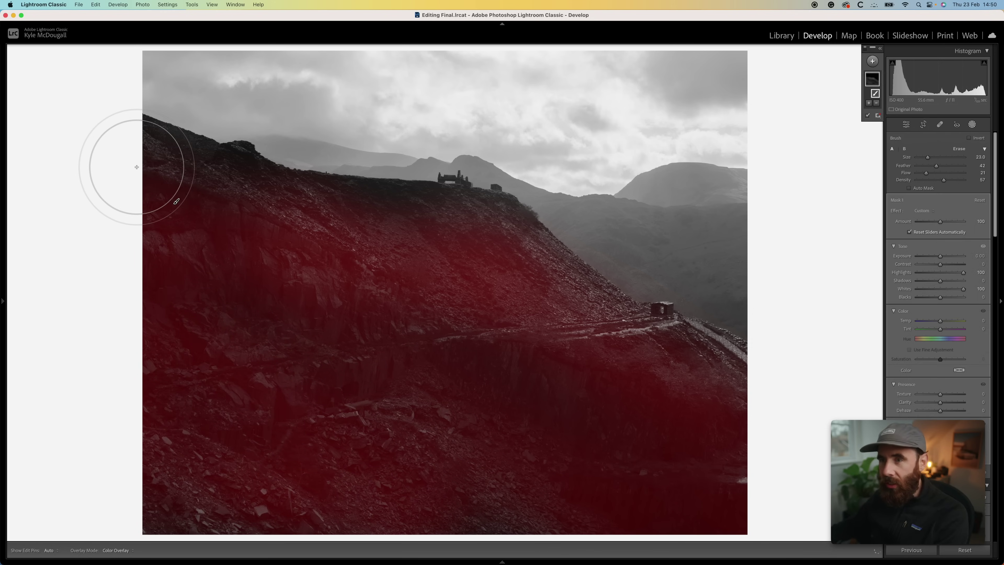
pyautogui.press('[')
pyautogui.press('[')
pyautogui.press('[')
pyautogui.press('[')
pyautogui.press('[')
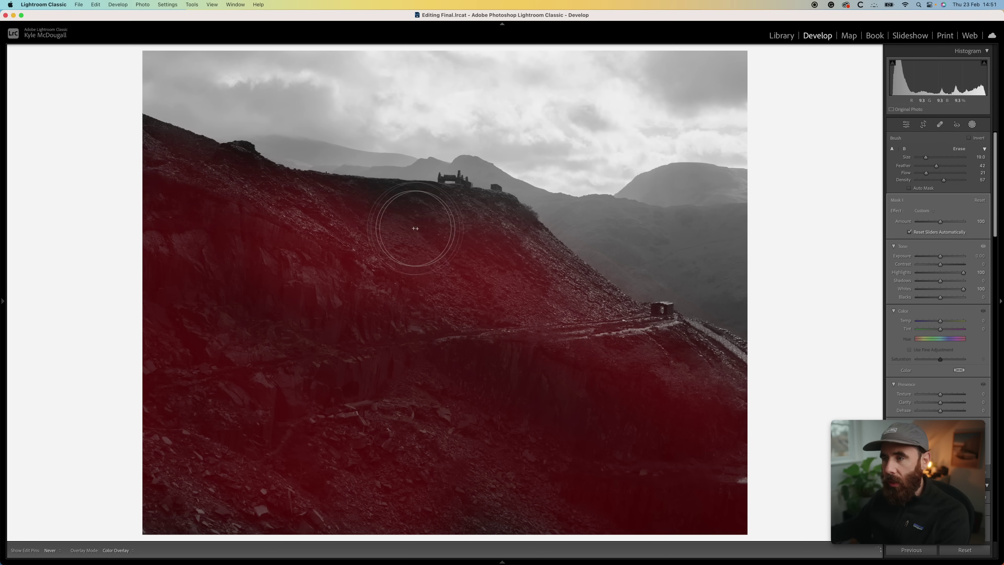
pyautogui.press('h')
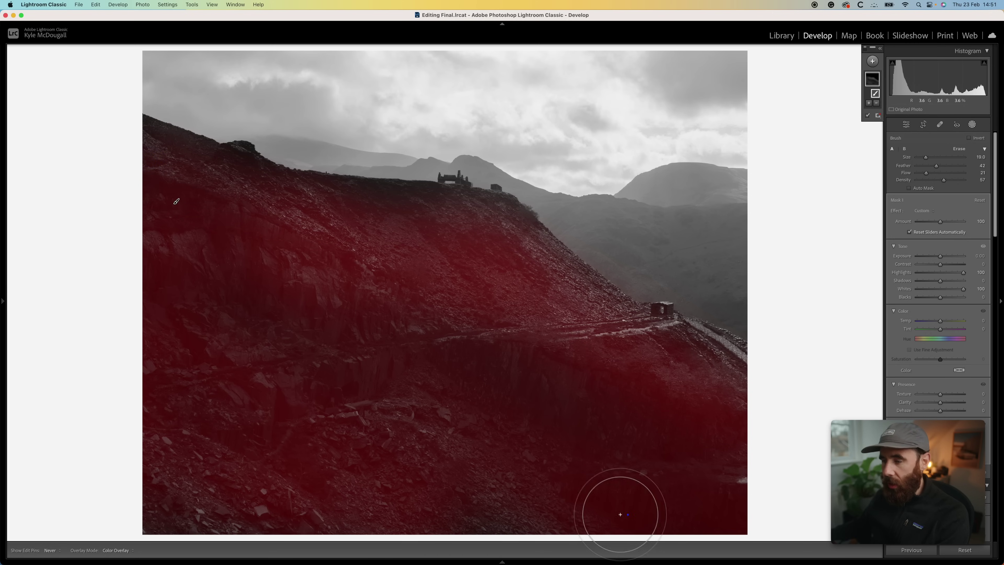
pyautogui.press('h')
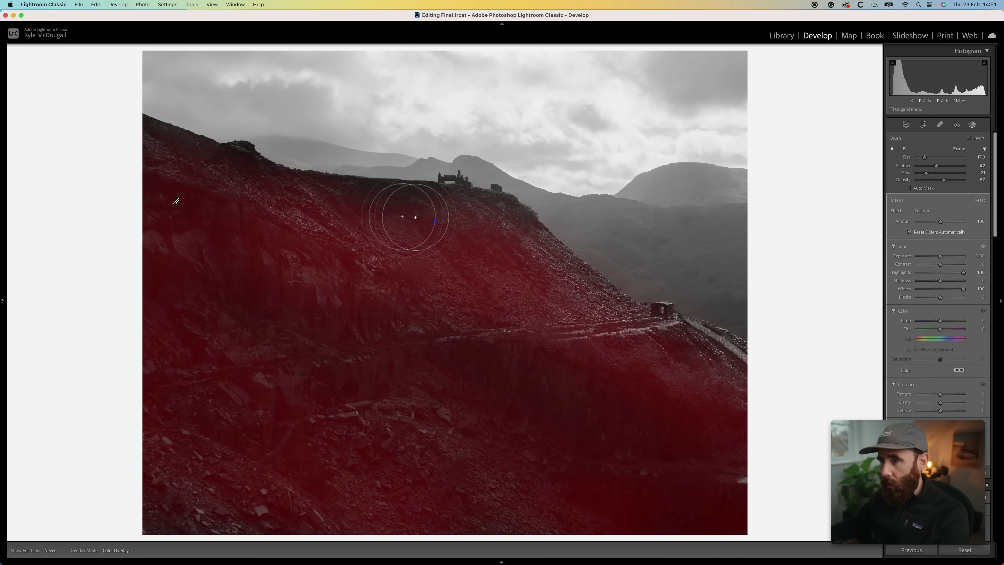
pyautogui.press('[')
pyautogui.press('[')
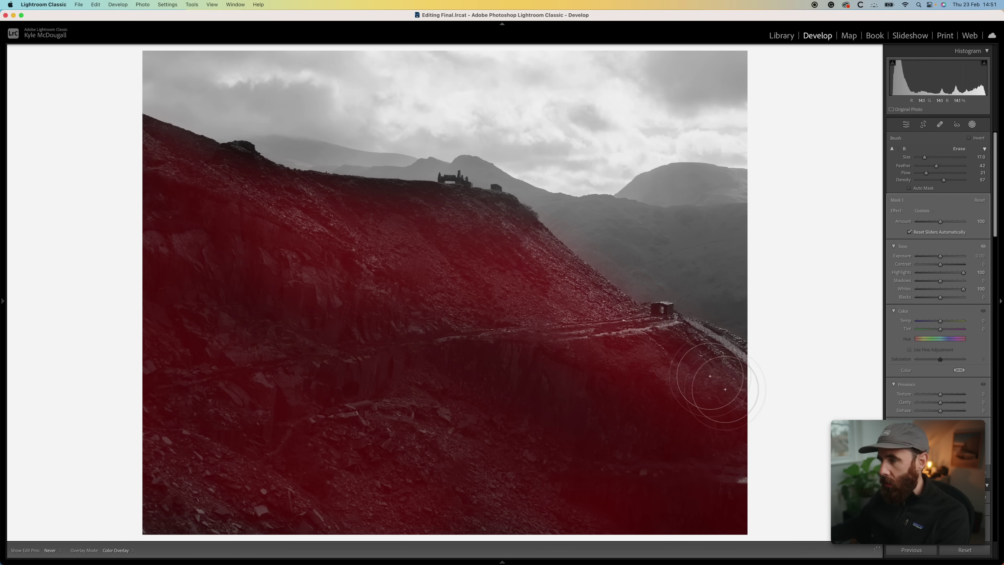
pyautogui.press('h')
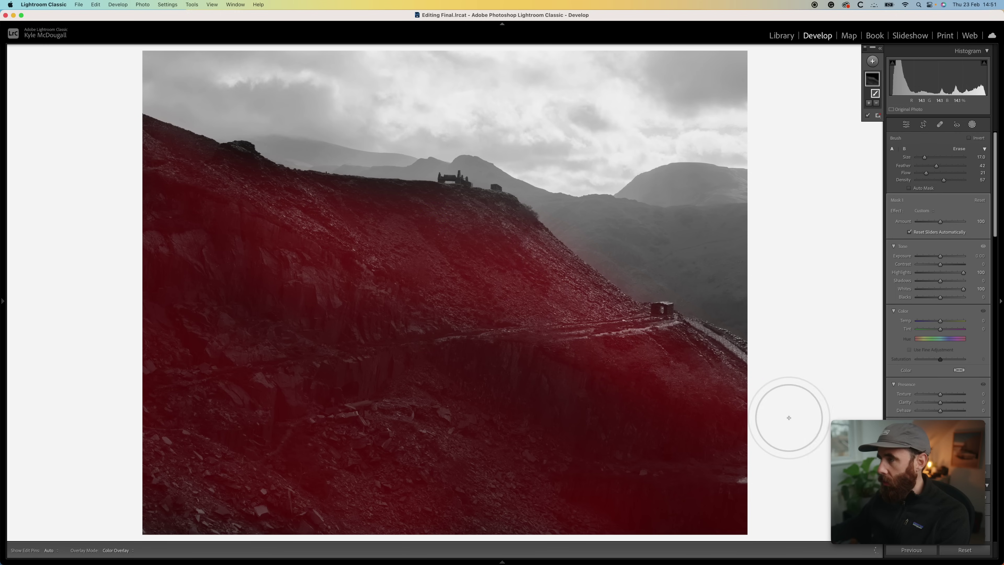
# Compare the hillside with the brush mask switched off and on, and close the masking tool.
pyautogui.click(867, 116)
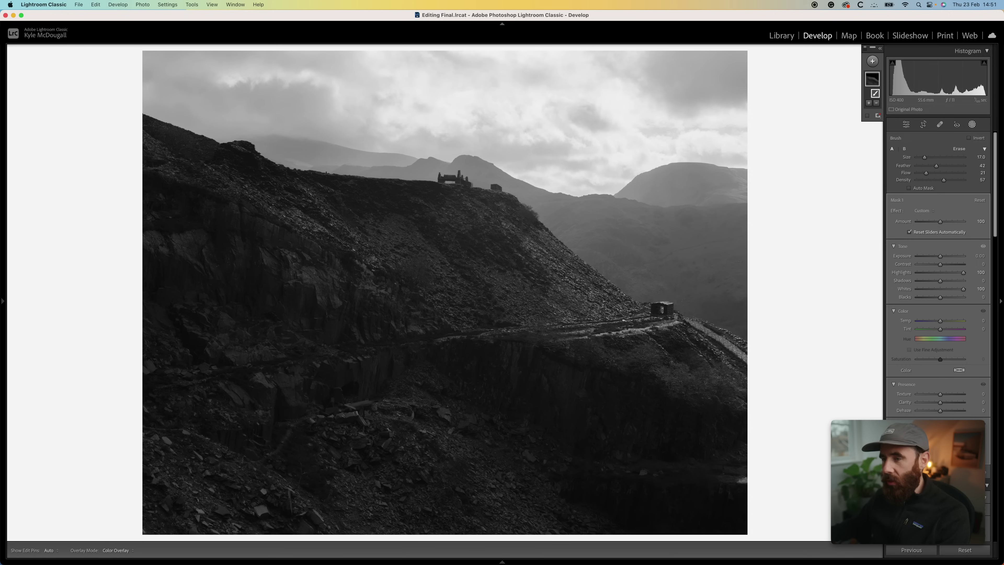
pyautogui.click(865, 48)
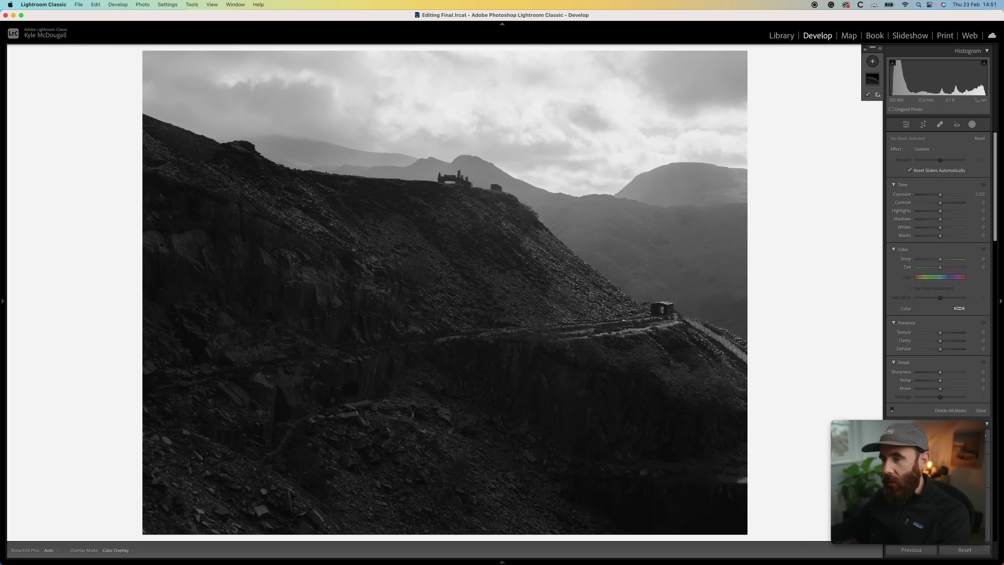
pyautogui.click(892, 411)
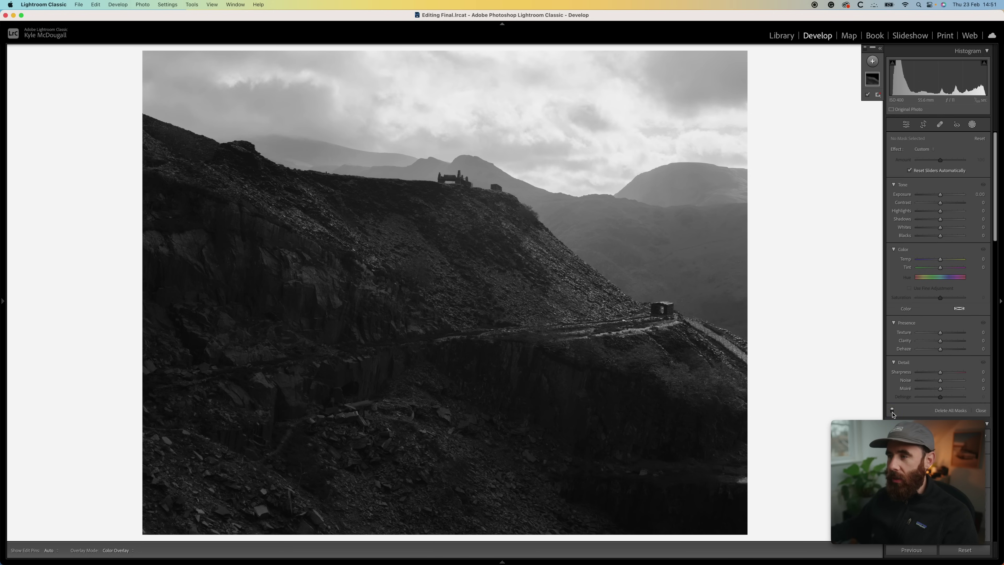
pyautogui.click(892, 411)
pyautogui.click(892, 411)
pyautogui.click(975, 125)
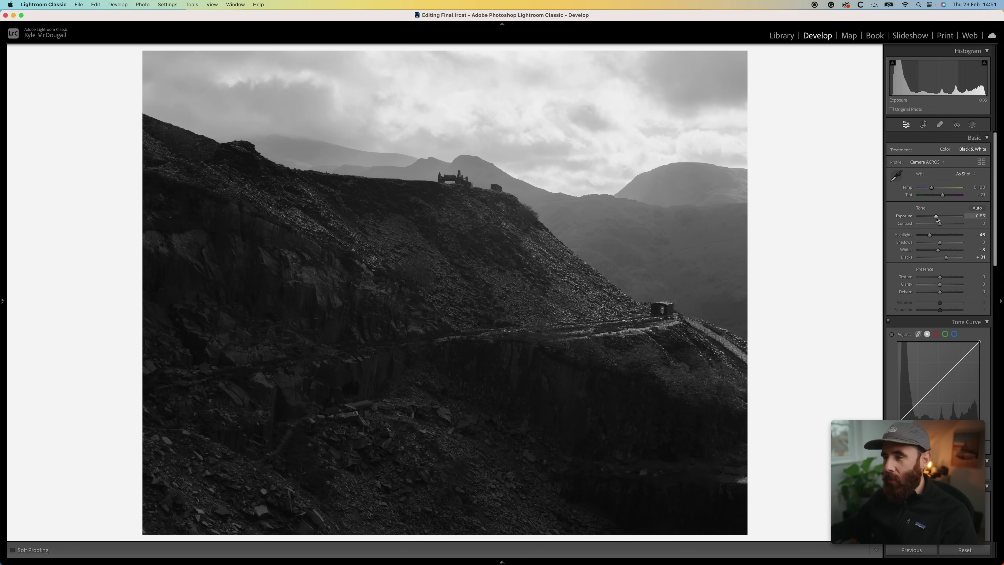
# Set the landscape's Exposure to -1.00, Contrast to +10, Shadows to +9, Whites to 0 and Blacks to +39.
pyautogui.moveTo(937, 218); pyautogui.dragTo(936, 219)
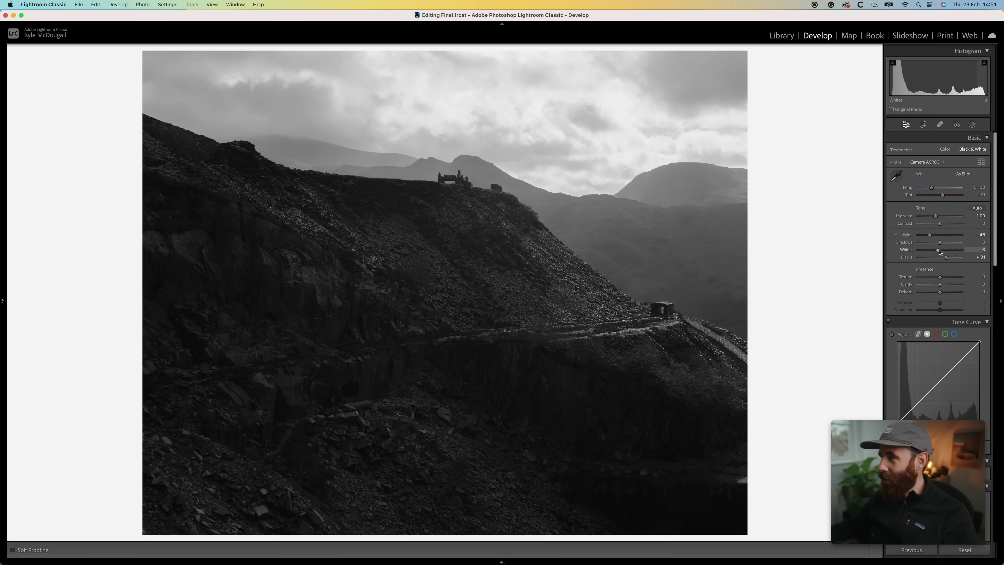
pyautogui.moveTo(939, 252); pyautogui.dragTo(949, 260)
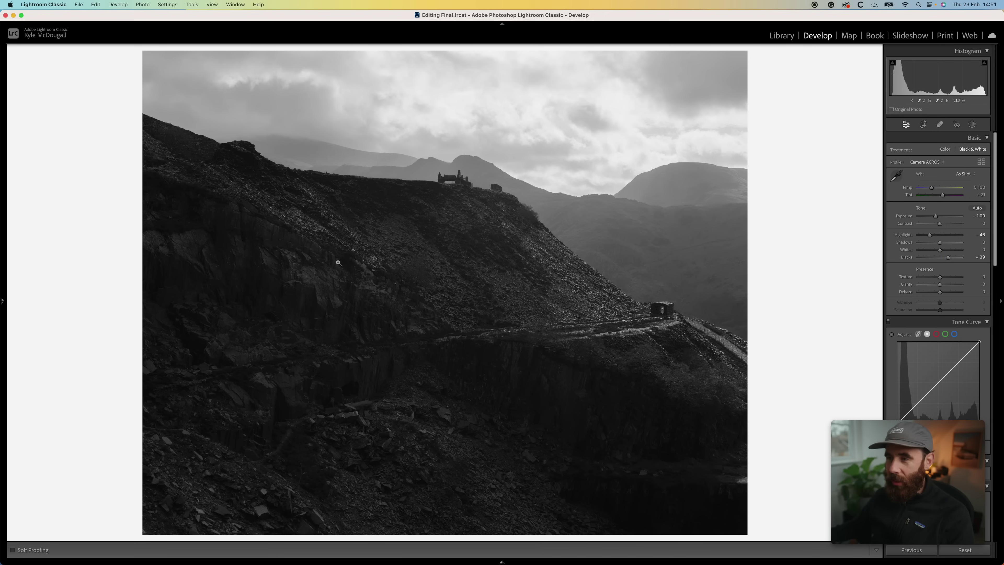
pyautogui.moveTo(939, 224); pyautogui.dragTo(941, 225)
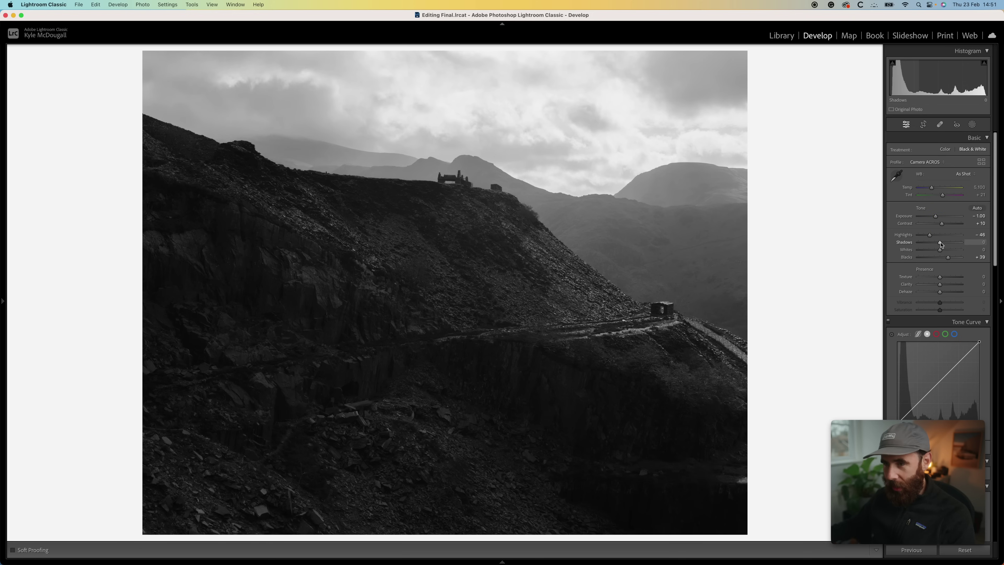
pyautogui.moveTo(943, 244); pyautogui.dragTo(944, 245)
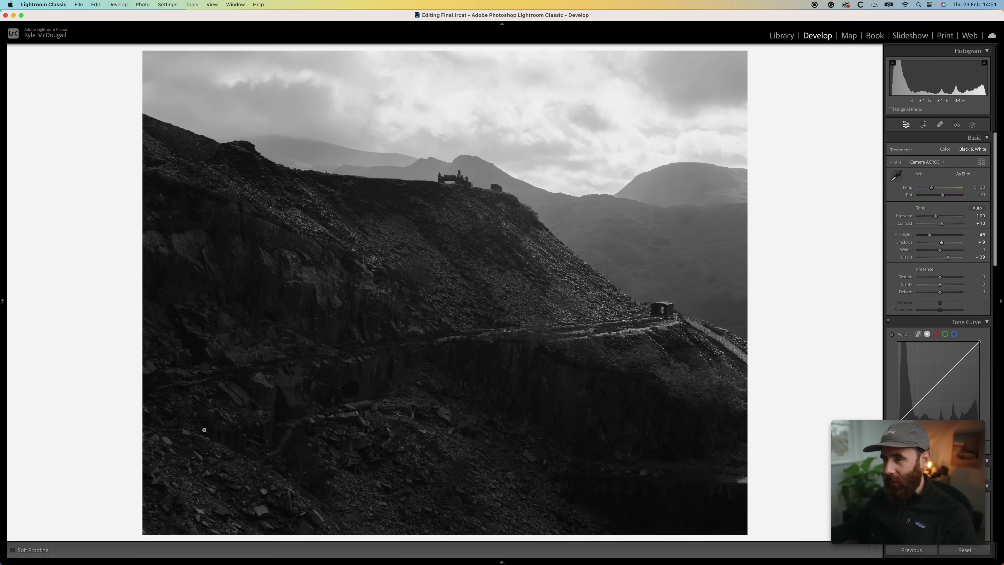
# Apply the 120 Grain preset to the dark hillside photo.
pyautogui.click(3, 245)
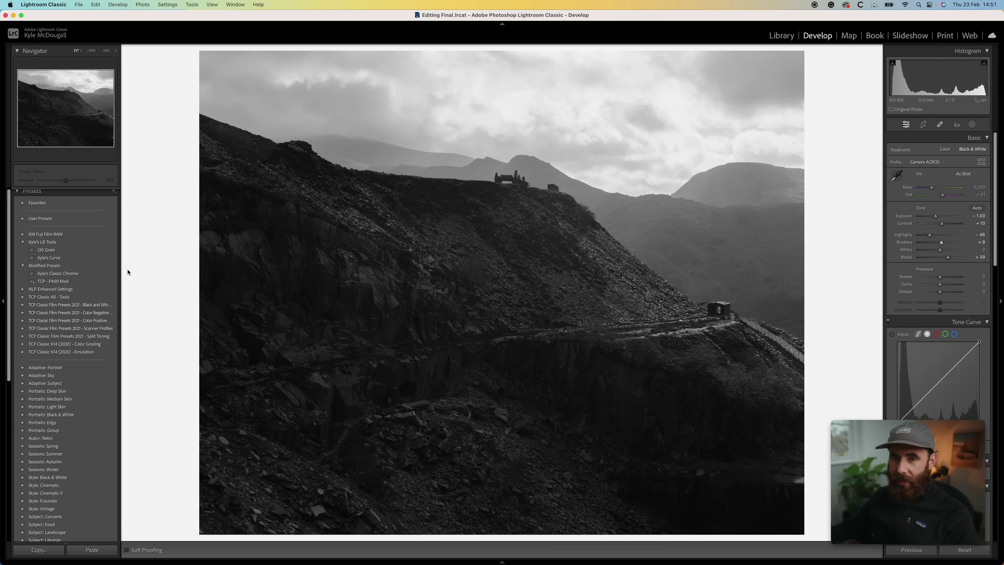
pyautogui.click(46, 250)
pyautogui.click(3, 253)
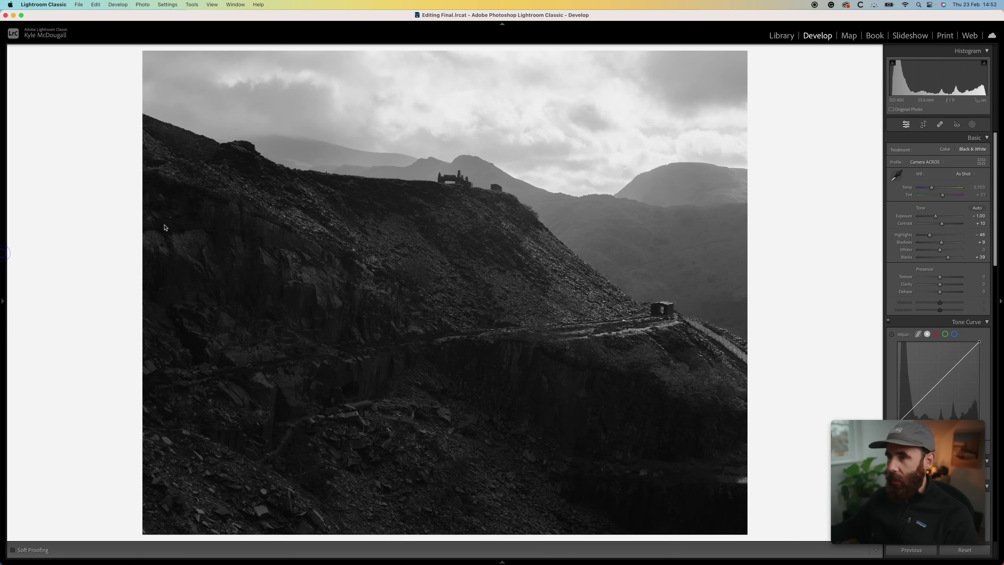
# Inspect the grain up close along the ridge and sky, compare the photo without and with it, and review the Grain effect settings.
pyautogui.click(270, 125)
pyautogui.moveTo(3, 119)
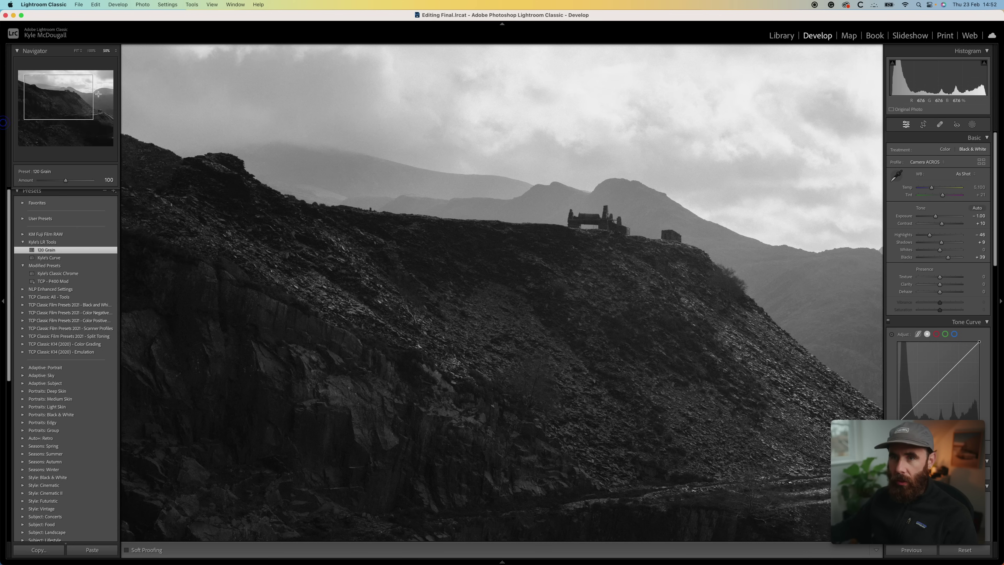
pyautogui.click(93, 53)
pyautogui.moveTo(355, 106); pyautogui.dragTo(407, 336)
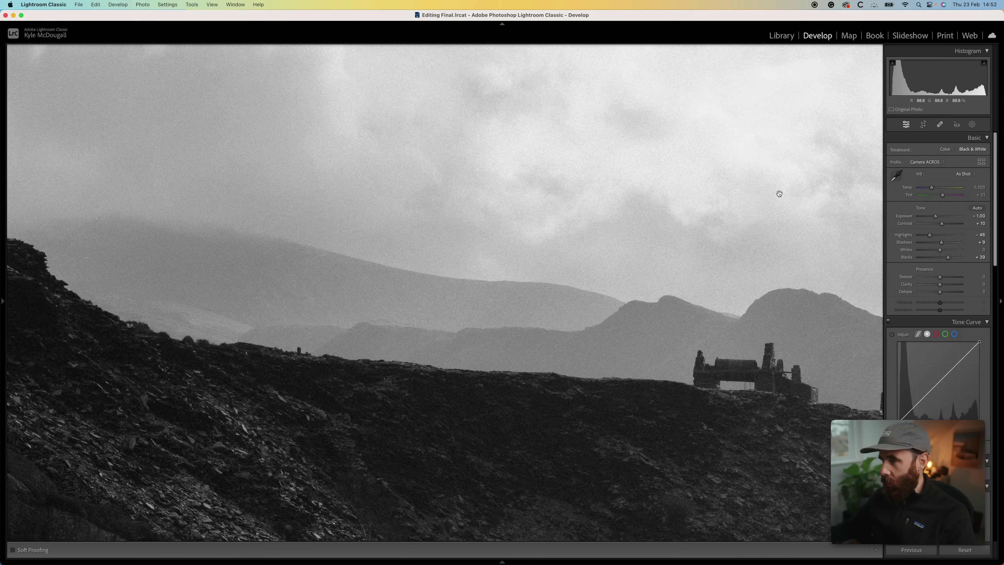
pyautogui.press('super+z')
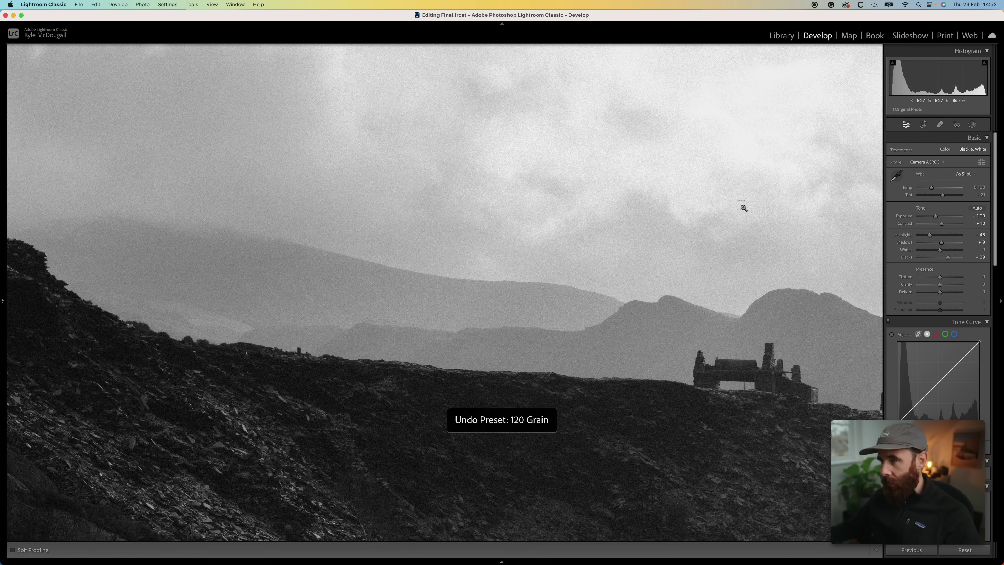
pyautogui.press('super+shift+z')
pyautogui.click(741, 335)
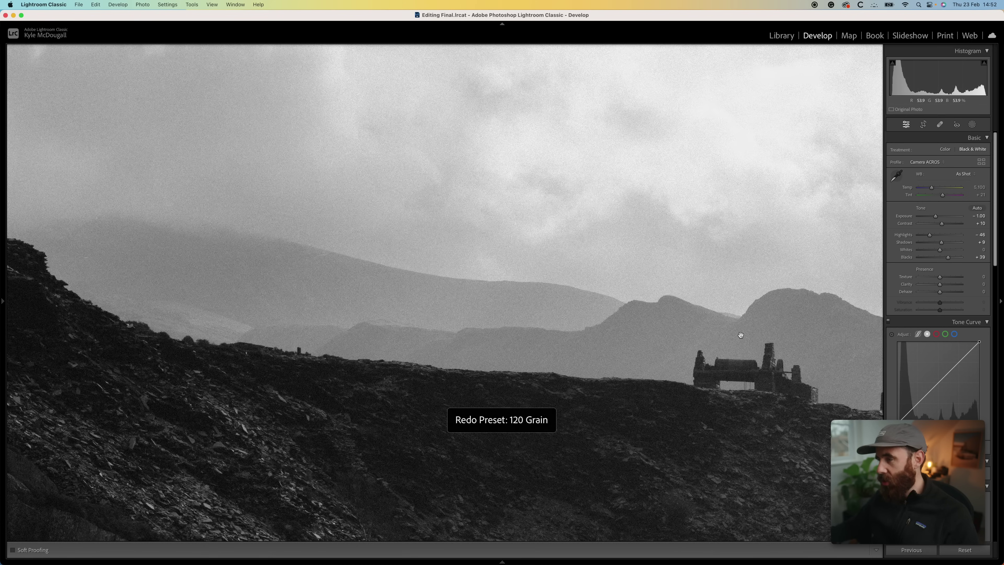
pyautogui.scroll(-15, 939, 413)
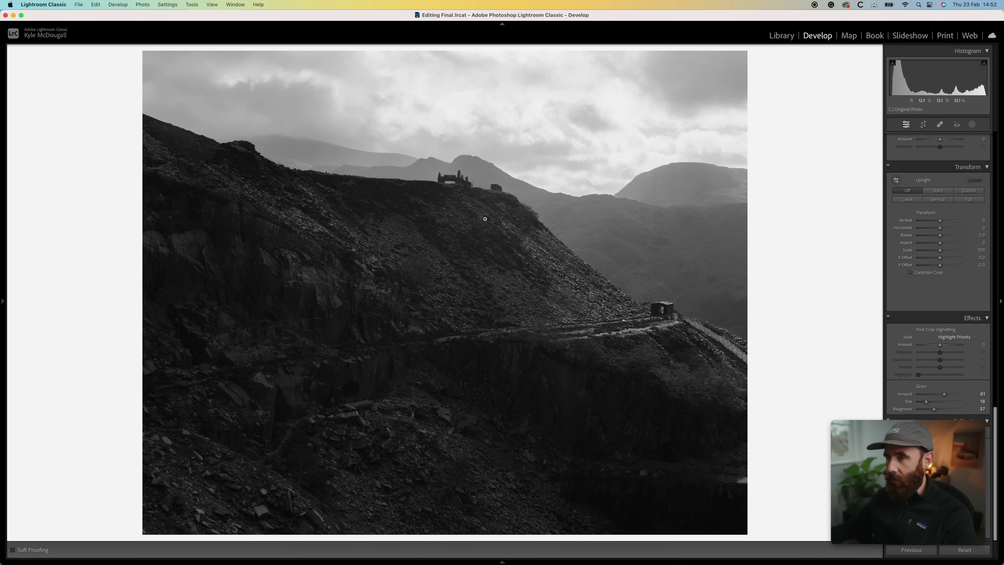
pyautogui.scroll(15, 962, 285)
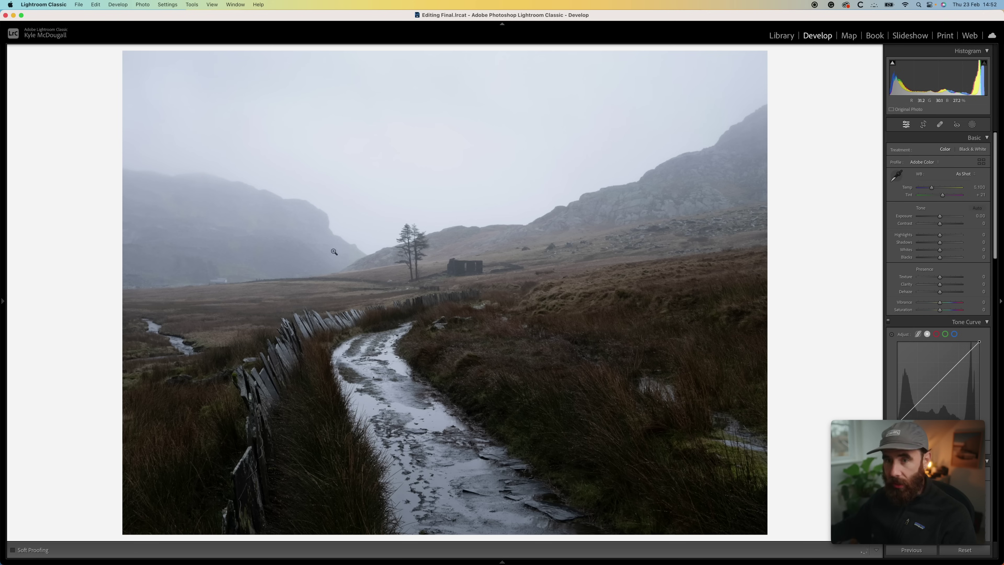
# Switch to the unedited colour photo of the wet valley path and set its Exposure to -0.50.
pyautogui.click(3, 255)
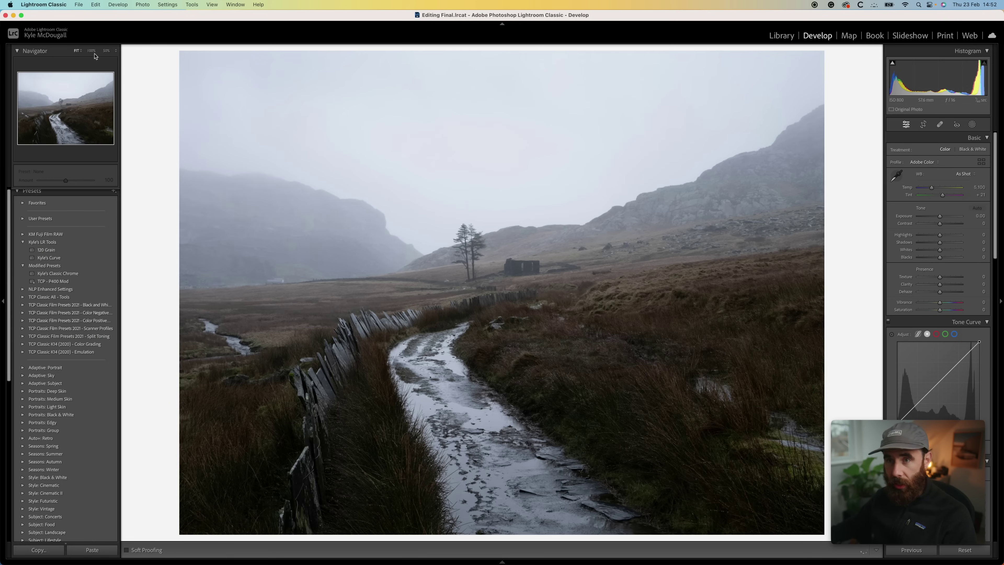
pyautogui.press('F7')
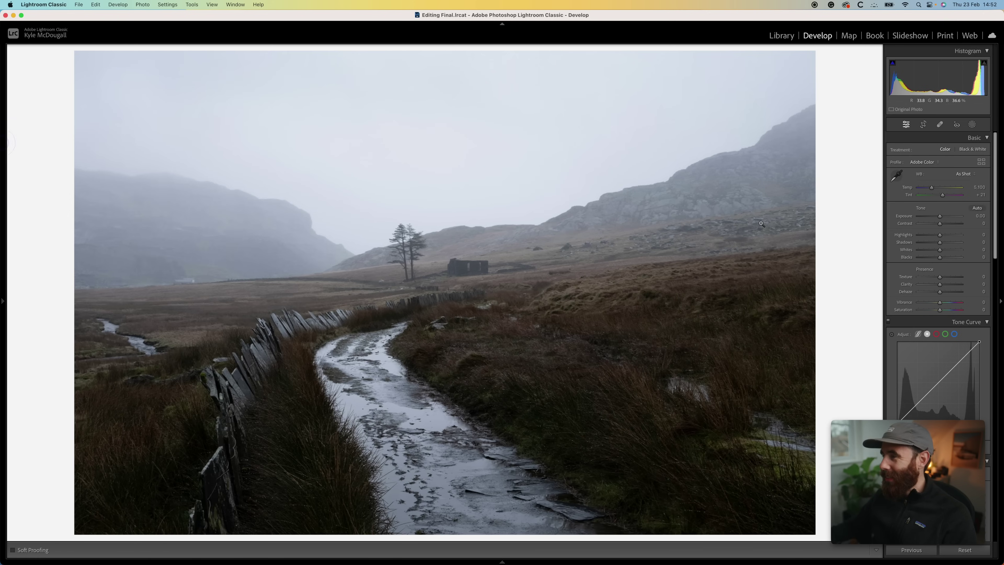
pyautogui.press('Right')
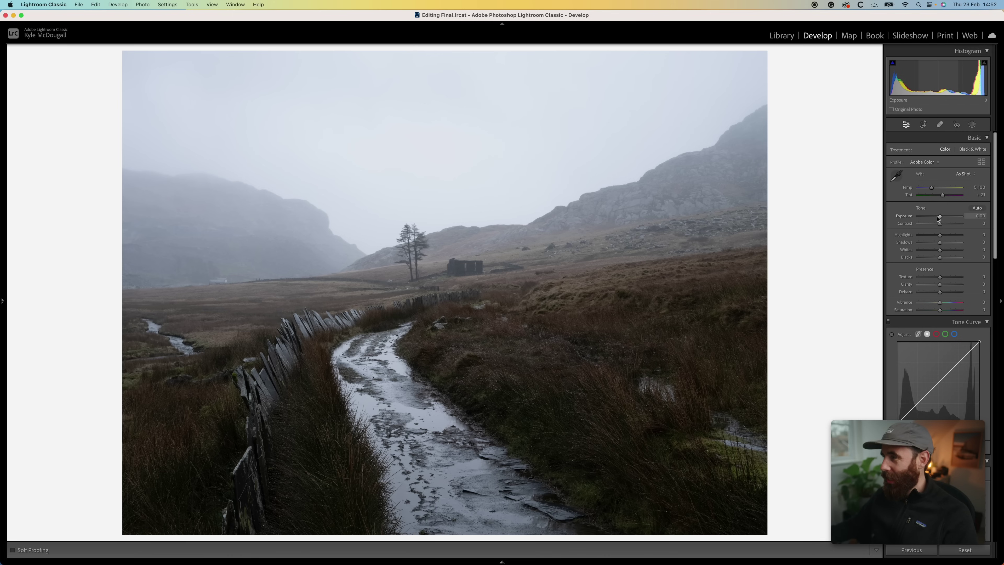
pyautogui.moveTo(940, 217); pyautogui.dragTo(939, 219)
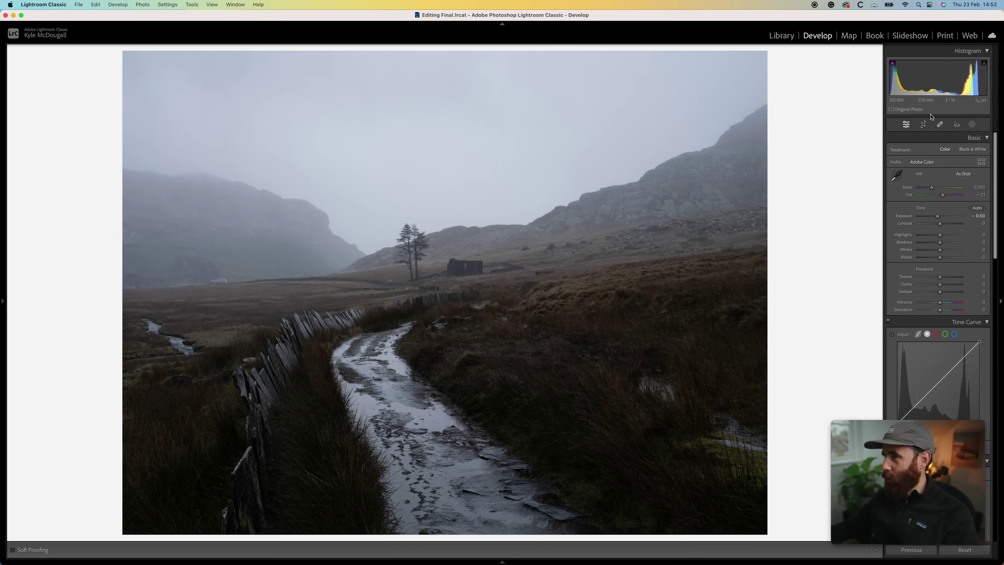
# Crop the valley path photo to the 4 x 5 / 8 x 10 aspect ratio, trimming its right edge.
pyautogui.click(924, 125)
pyautogui.click(961, 151)
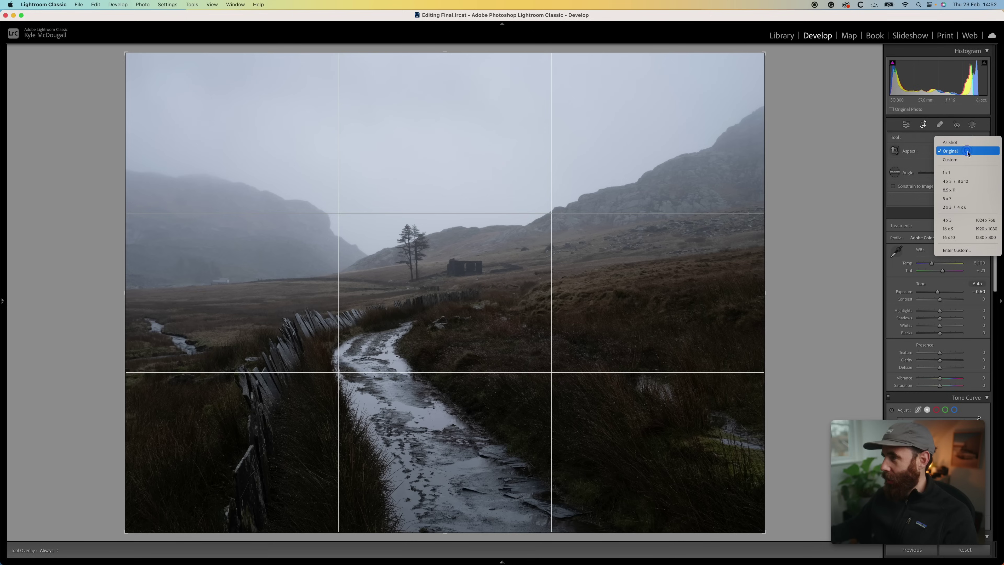
pyautogui.click(964, 179)
pyautogui.moveTo(682, 152); pyautogui.dragTo(704, 150)
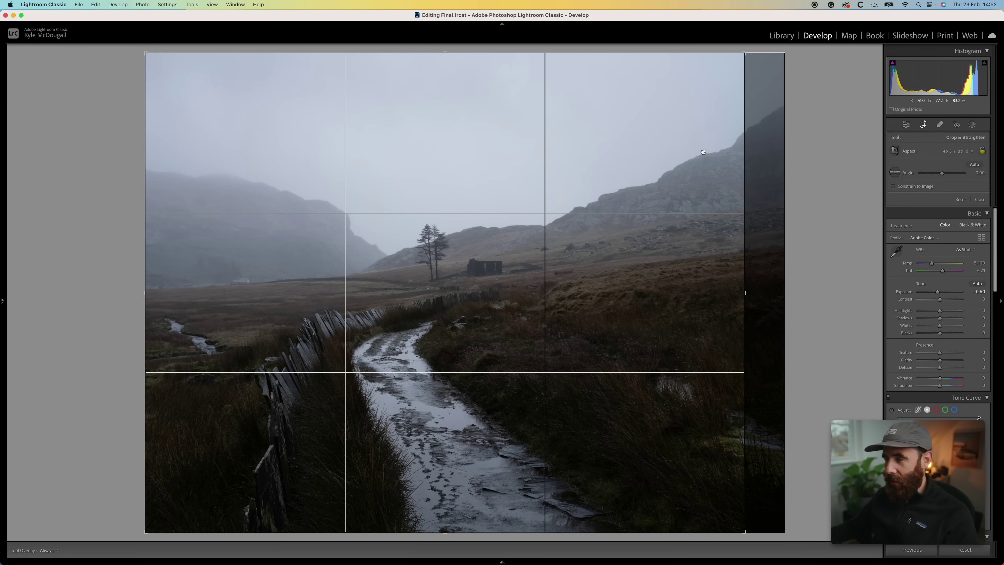
pyautogui.press('Return')
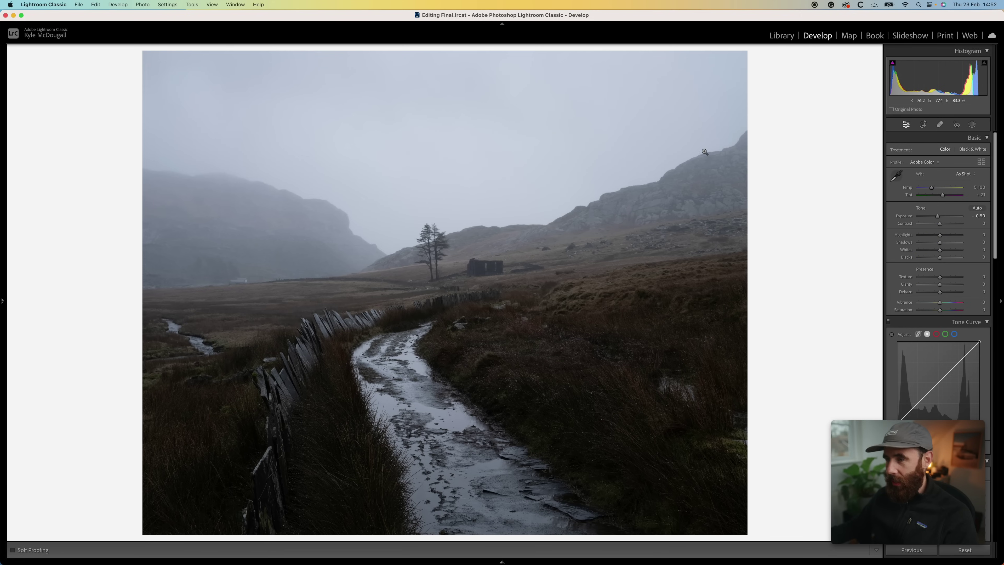
# Convert the valley path photo to black and white with the Camera ACROS+Ye Filter profile.
pyautogui.click(982, 165)
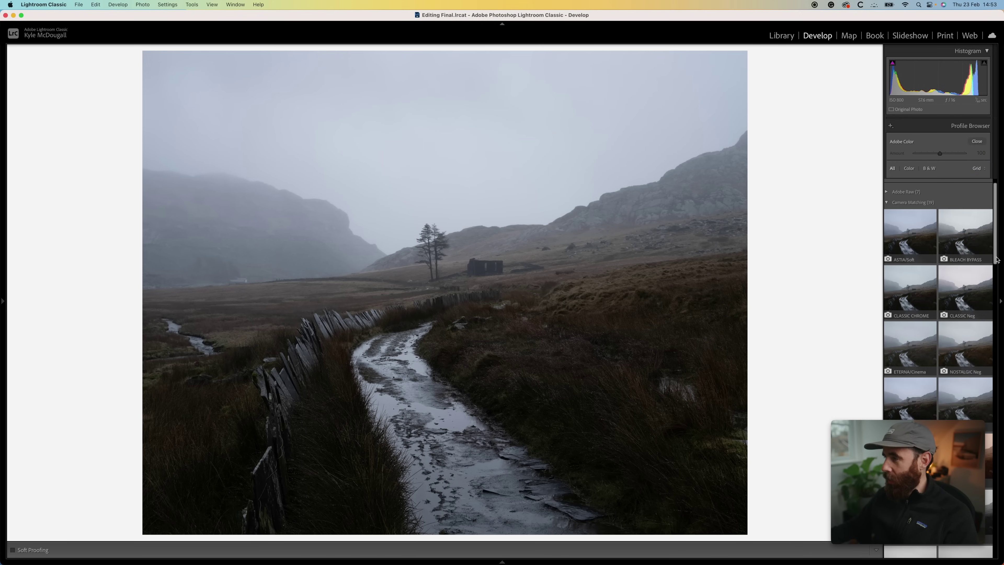
pyautogui.scroll(-10, 974, 303)
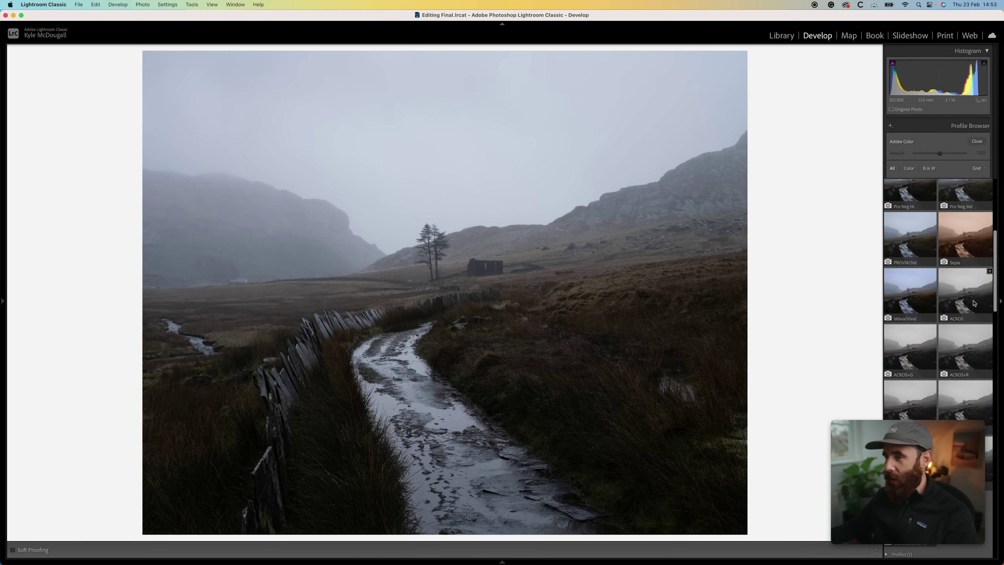
pyautogui.click(974, 303)
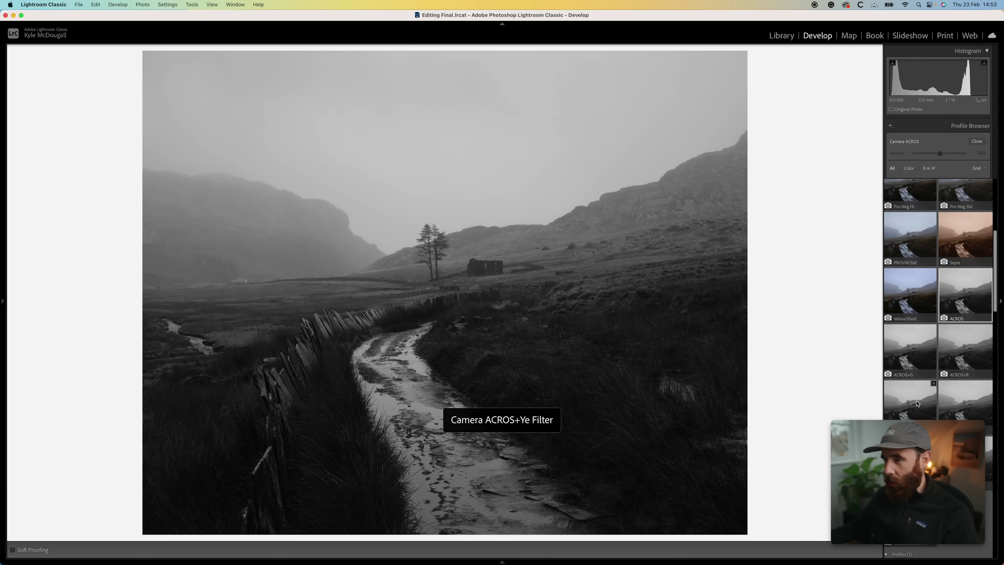
pyautogui.click(932, 383)
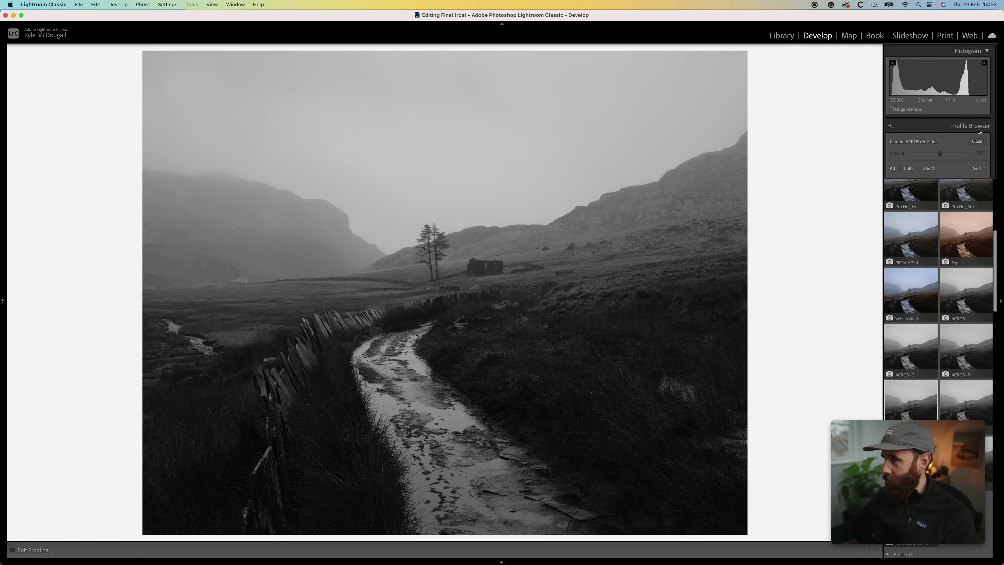
pyautogui.click(977, 142)
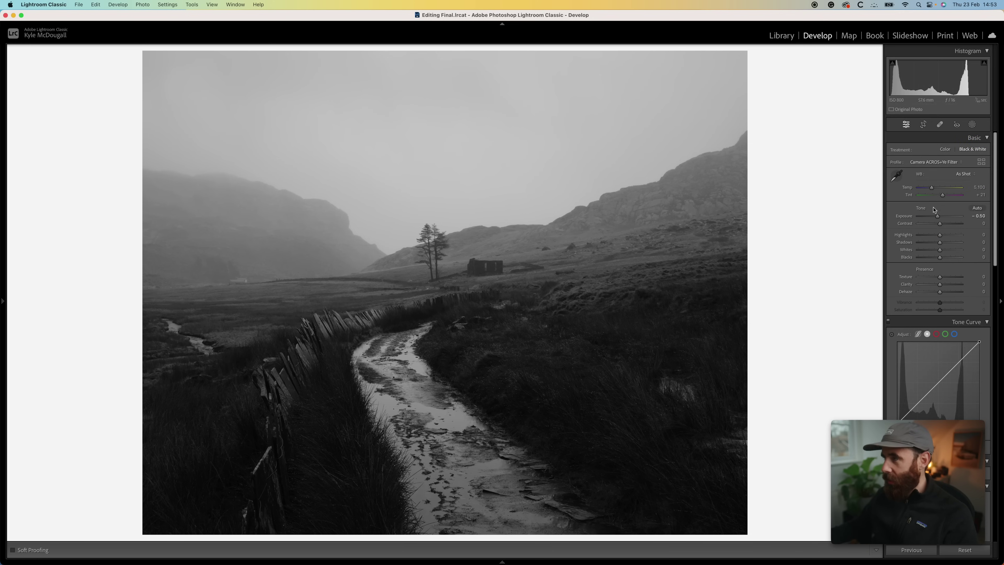
# Set the valley path photo's Exposure to -0.70, Highlights to -67 and Whites to +47, and raise its Blacks.
pyautogui.moveTo(940, 252)
pyautogui.mouseDown()
pyautogui.moveTo(951, 252)
pyautogui.moveTo(923, 235)
pyautogui.moveTo(948, 250)
pyautogui.moveTo(926, 236)
pyautogui.moveTo(938, 216)
pyautogui.moveTo(947, 259)
pyautogui.mouseUp()
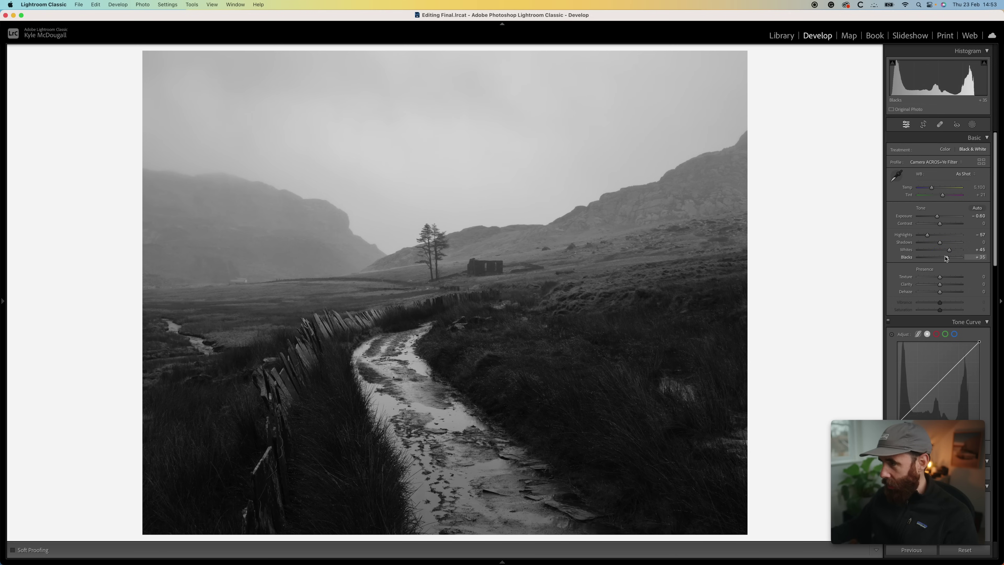
pyautogui.moveTo(937, 216); pyautogui.dragTo(936, 216)
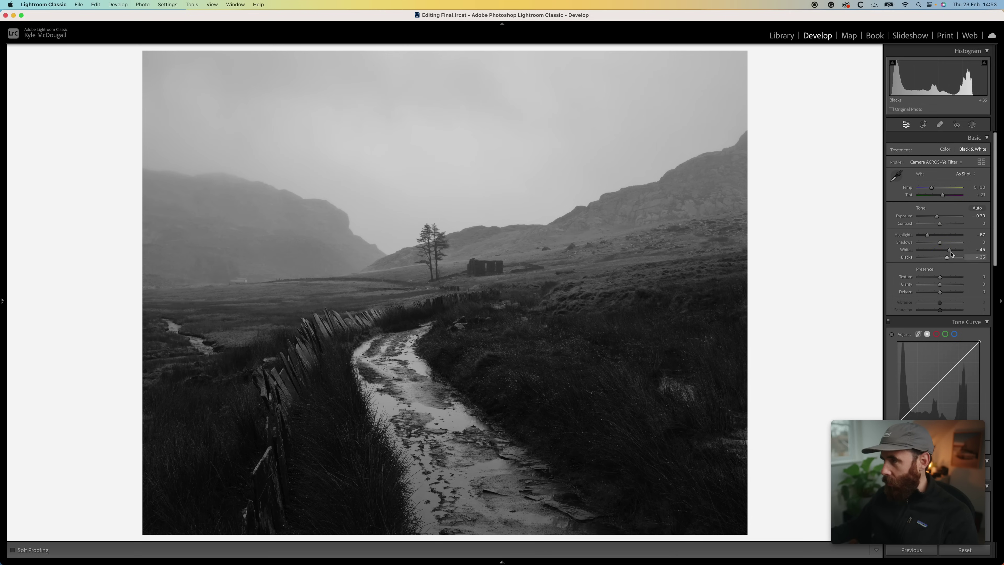
pyautogui.moveTo(949, 250); pyautogui.dragTo(950, 250)
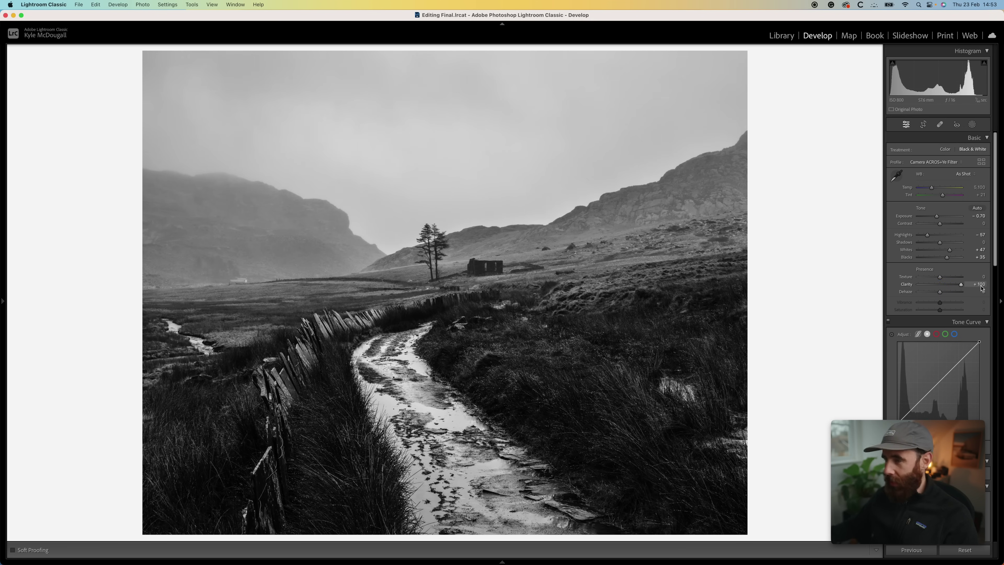
# Set Clarity to +1 and Texture to +14 on the valley path photo, comparing it without and with the texture change.
pyautogui.moveTo(982, 288)
pyautogui.mouseDown()
pyautogui.moveTo(941, 289)
pyautogui.moveTo(994, 282)
pyautogui.mouseUp()
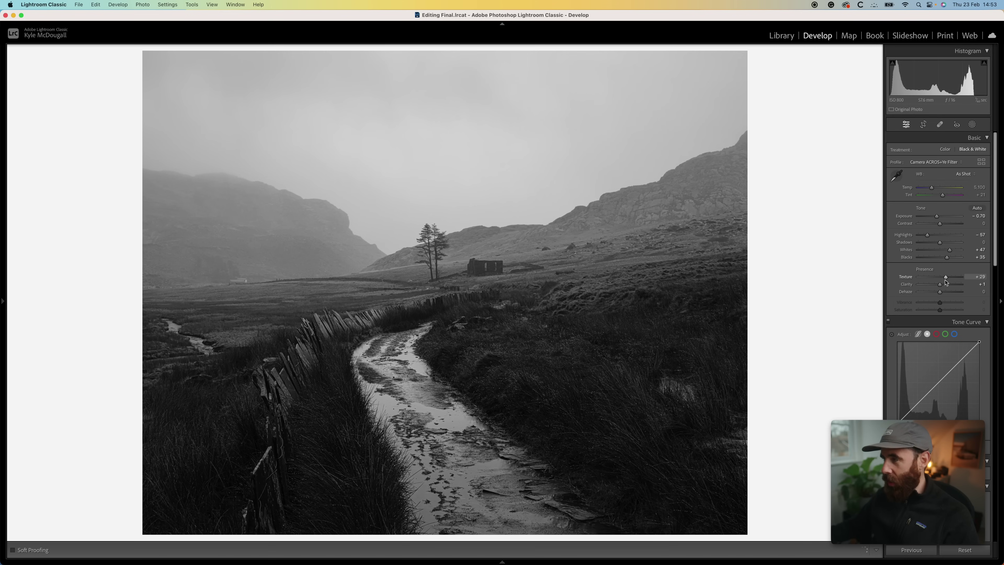
pyautogui.moveTo(946, 282); pyautogui.dragTo(940, 283)
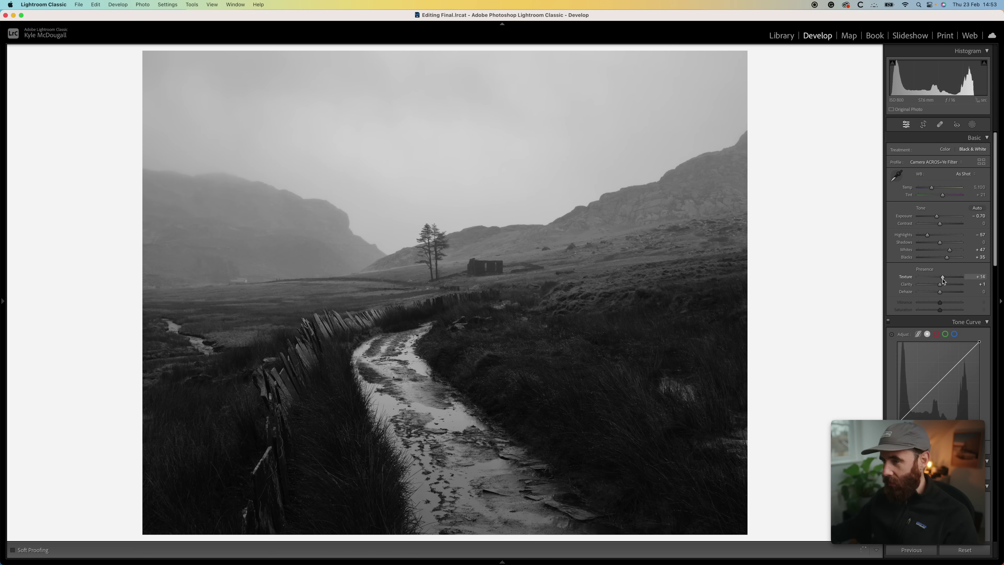
pyautogui.press('super+z')
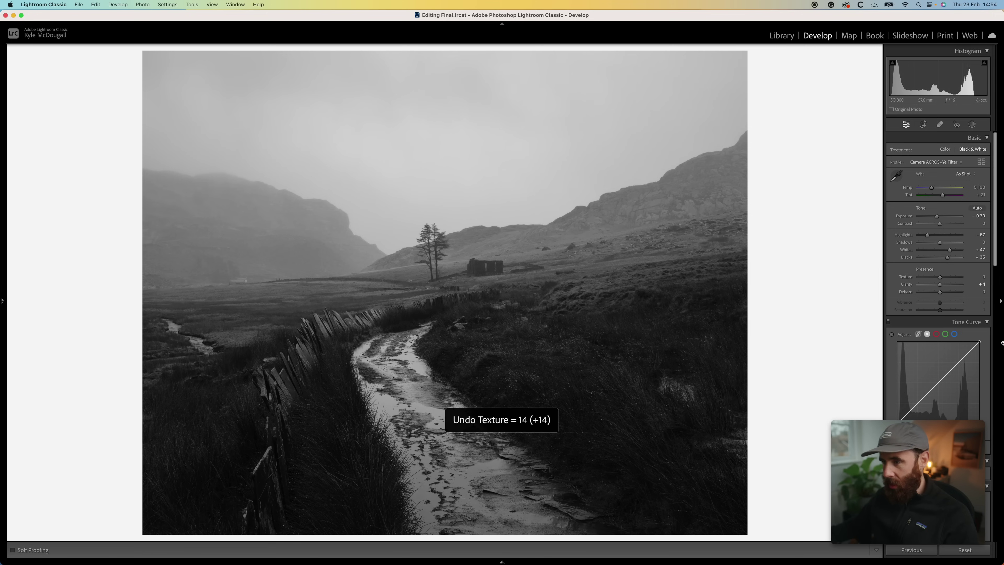
pyautogui.press('super+shift+z')
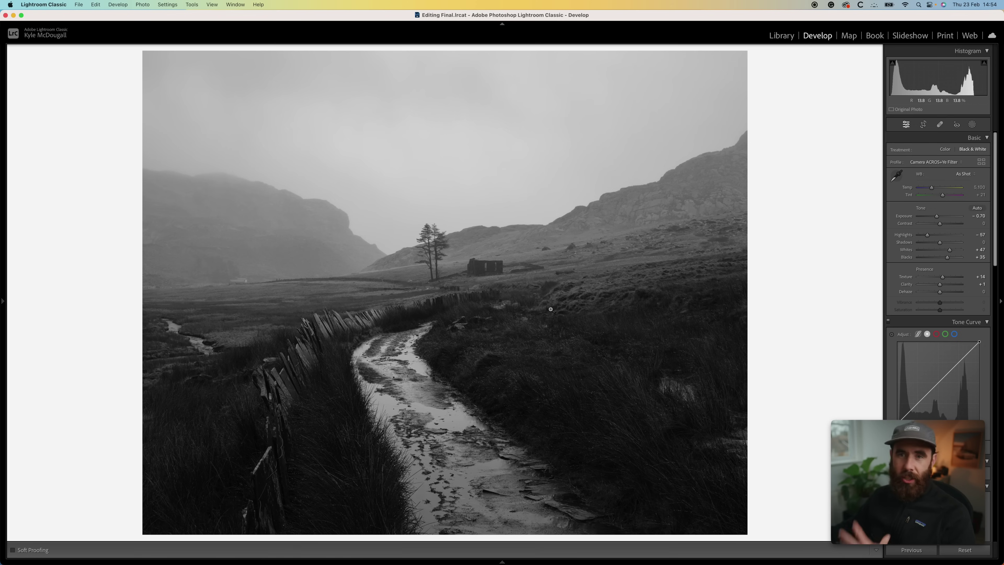
# Return to the dark hillside photo, set its Texture to +15, and compare it without and with the change.
pyautogui.moveTo(618, 563)
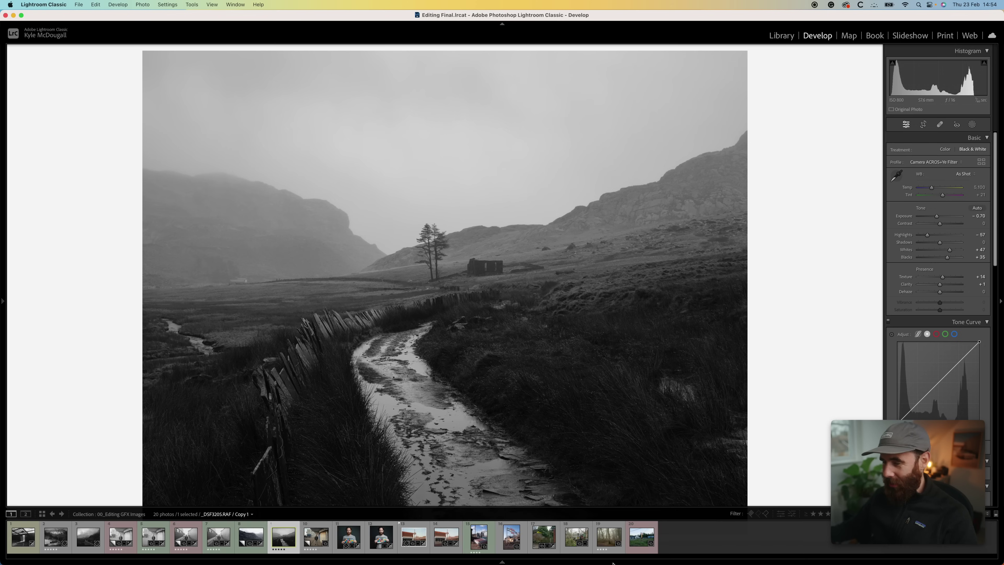
pyautogui.click(248, 534)
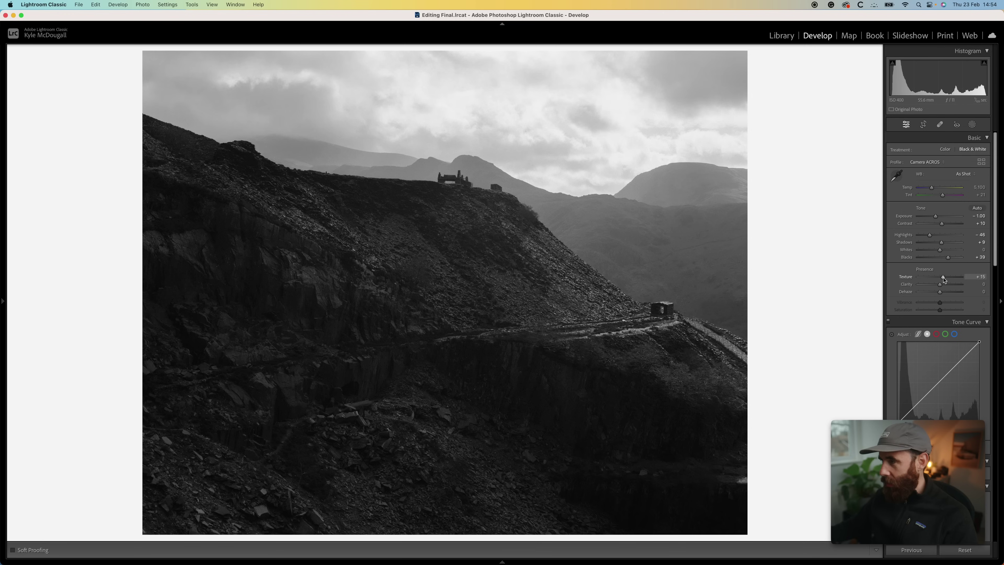
pyautogui.press('super+z')
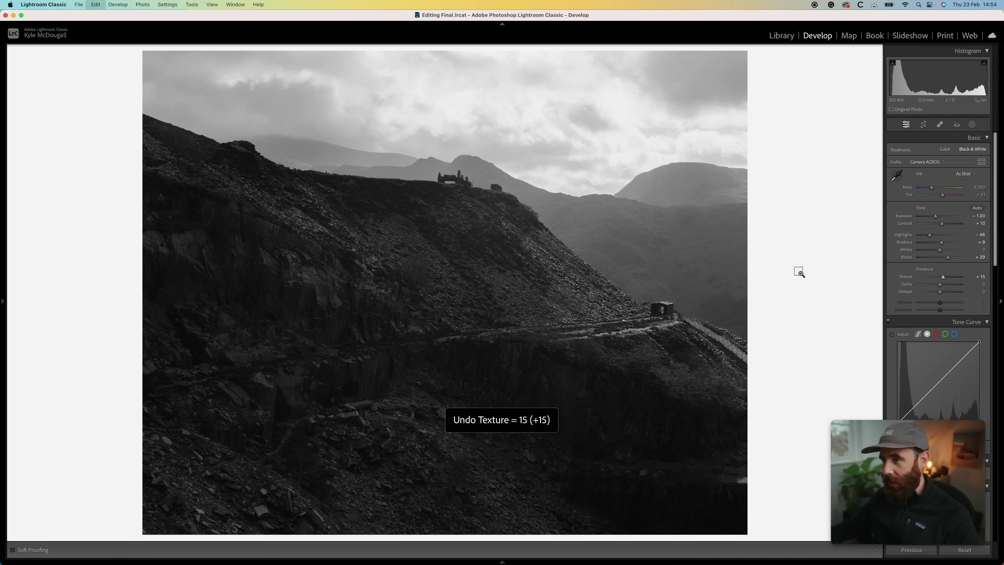
pyautogui.press('super+shift+z')
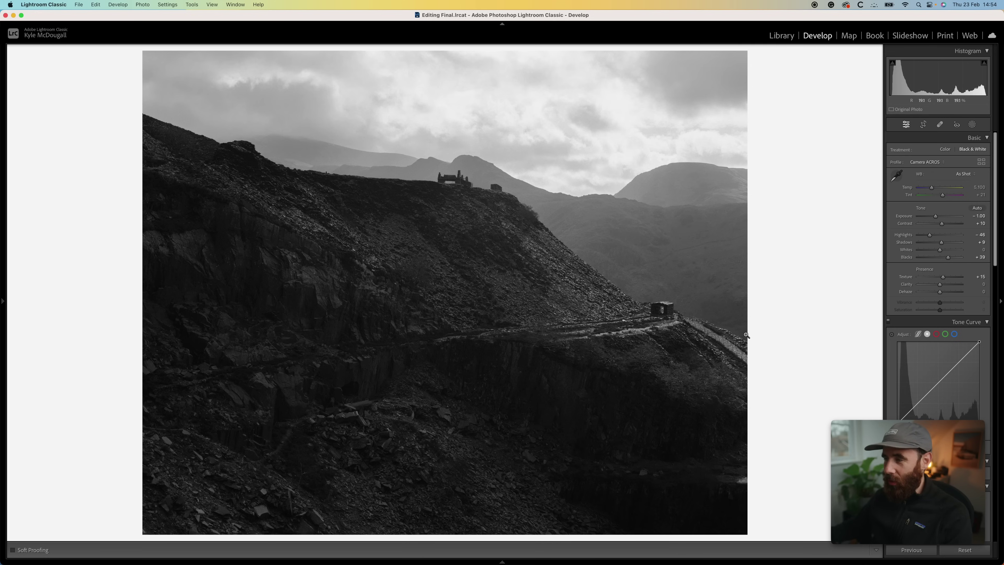
# Return to the valley path photo, reset its Clarity to 0, and show it beside the misty mountain road film image as the reference.
pyautogui.press('Right')
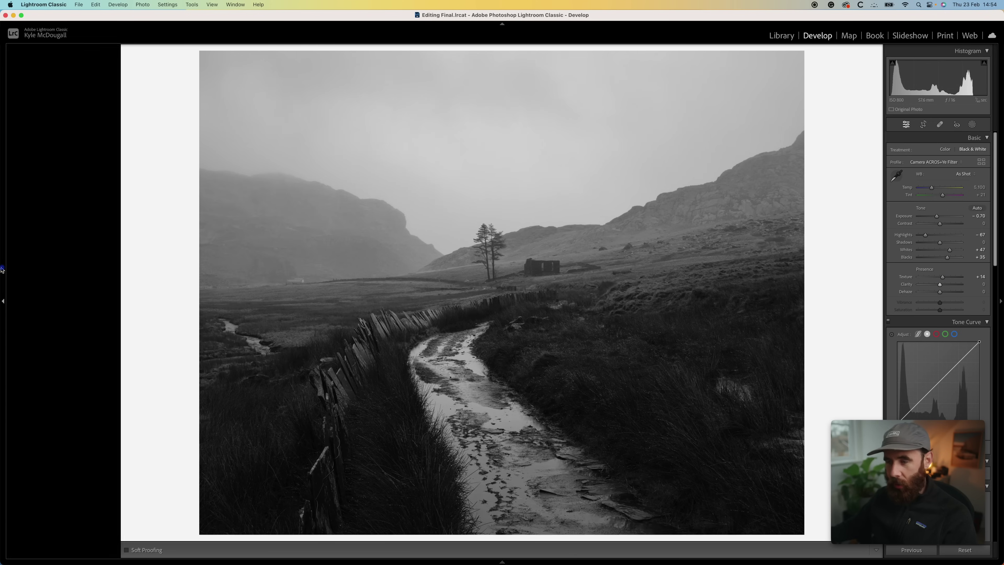
pyautogui.click(3, 273)
pyautogui.hotkey('shift', 'r')
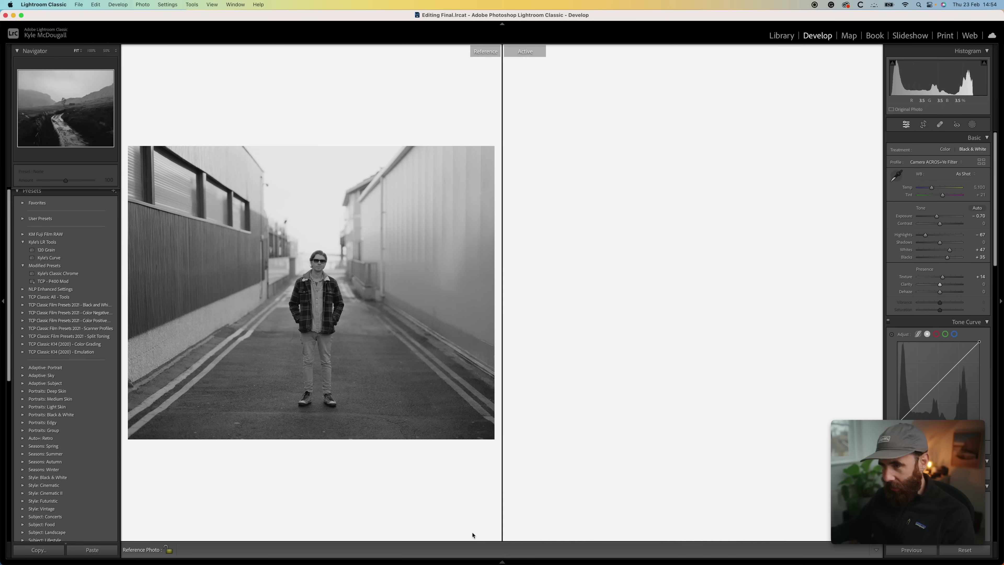
pyautogui.moveTo(329, 562)
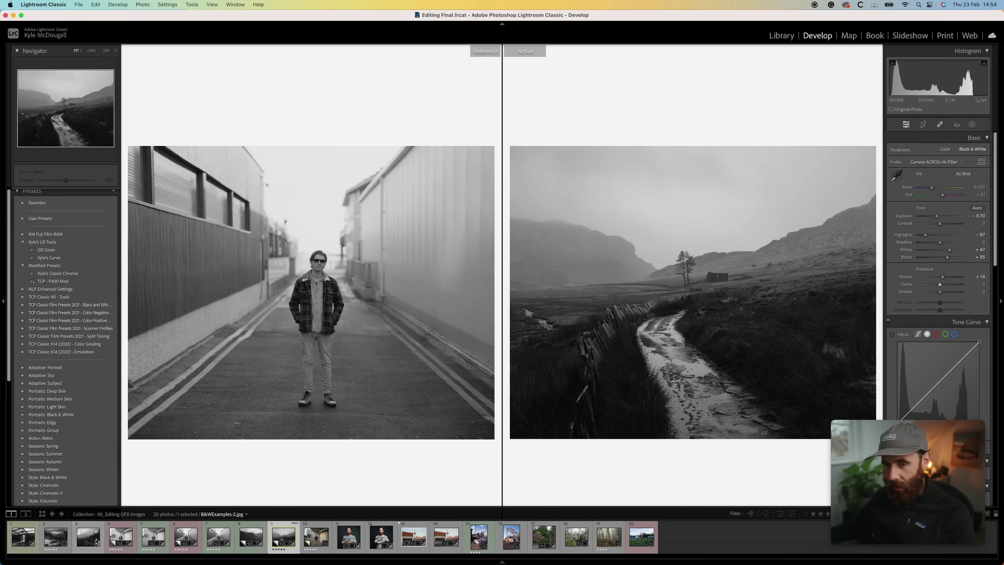
pyautogui.moveTo(237, 322); pyautogui.dragTo(237, 322)
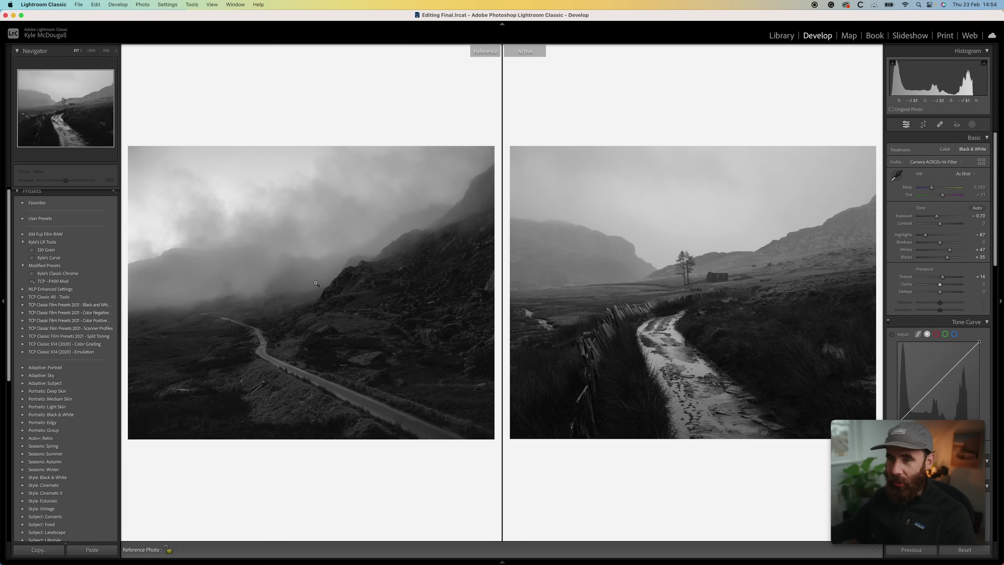
# Enlarge the reference comparison by hiding the side panels, and compare the valley path photo with the ruined building and parked cars film images.
pyautogui.click(3, 332)
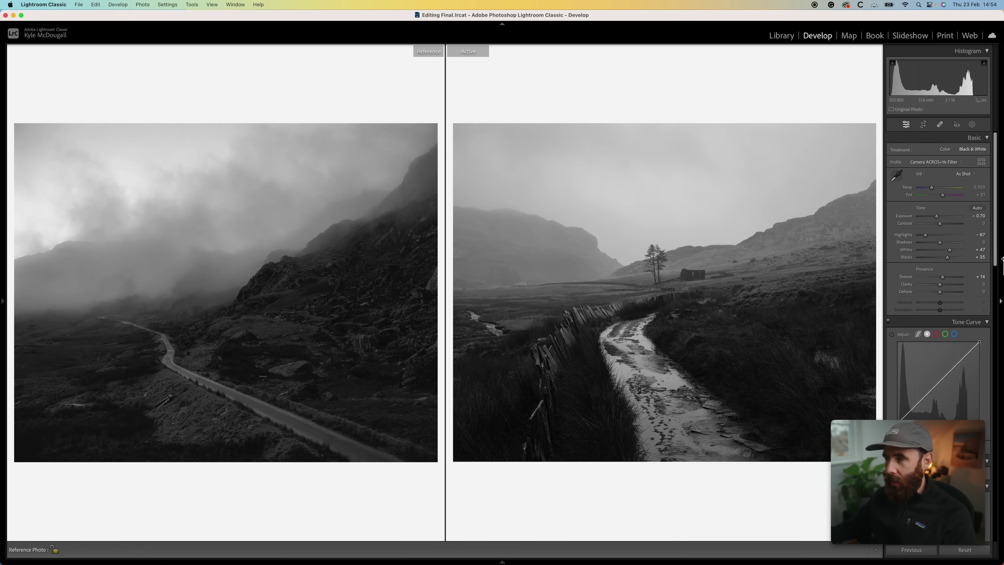
pyautogui.click(1003, 259)
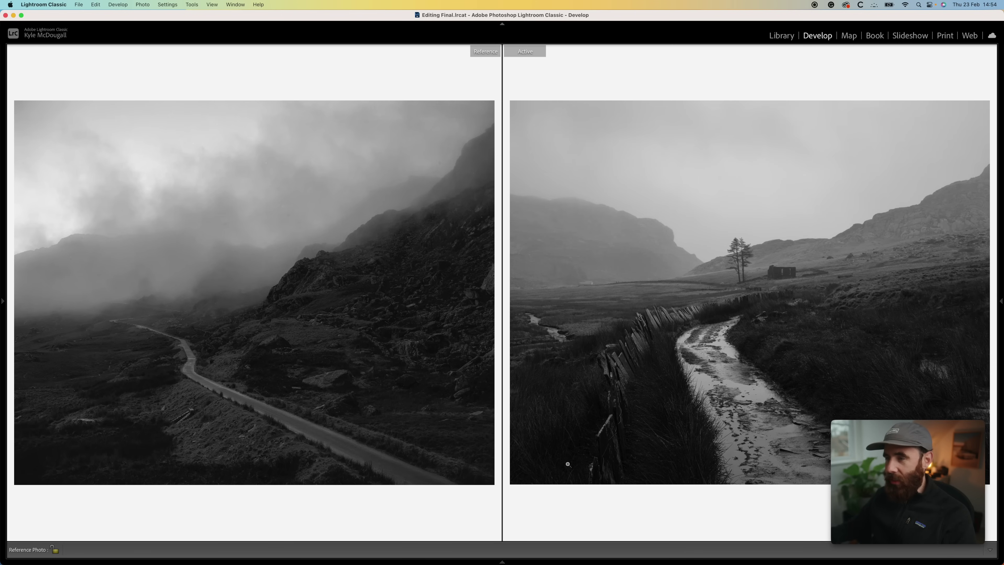
pyautogui.moveTo(530, 559)
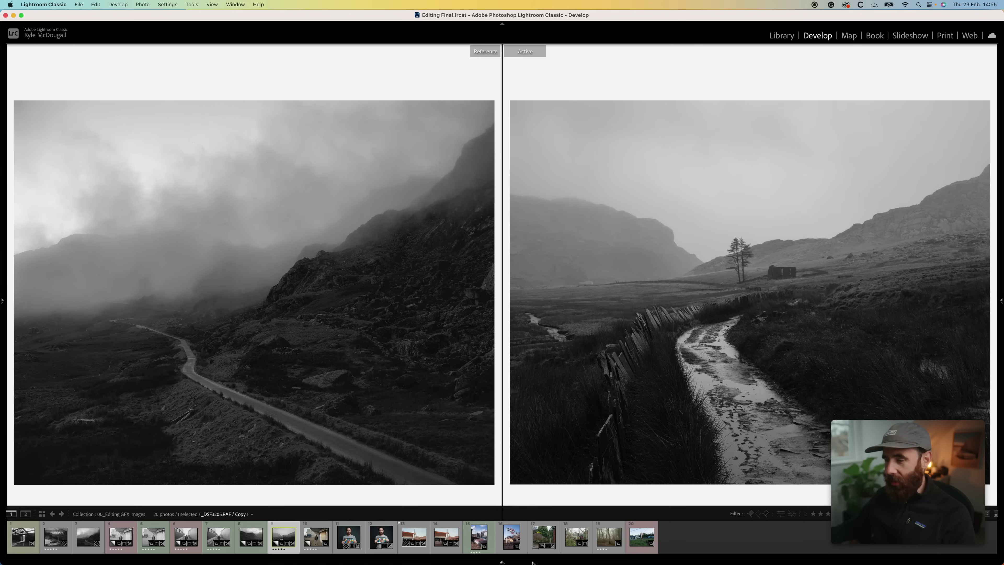
pyautogui.moveTo(23, 536); pyautogui.dragTo(120, 360)
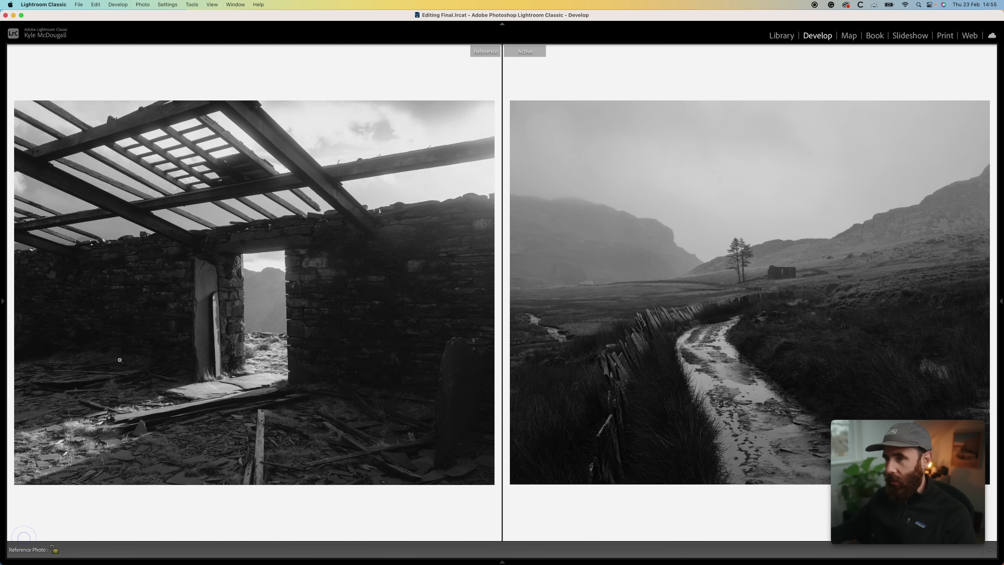
pyautogui.moveTo(125, 563)
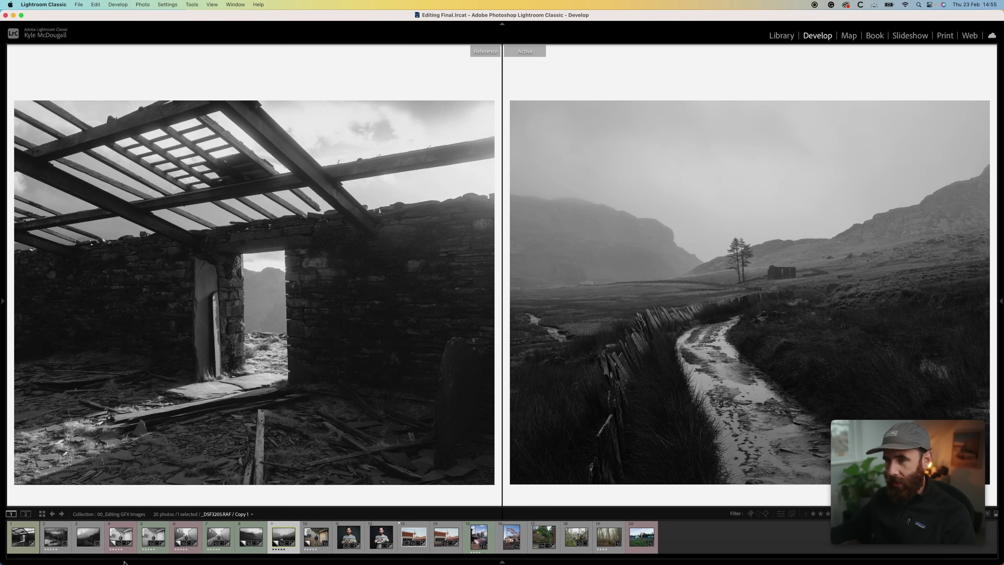
pyautogui.moveTo(54, 538); pyautogui.dragTo(147, 369)
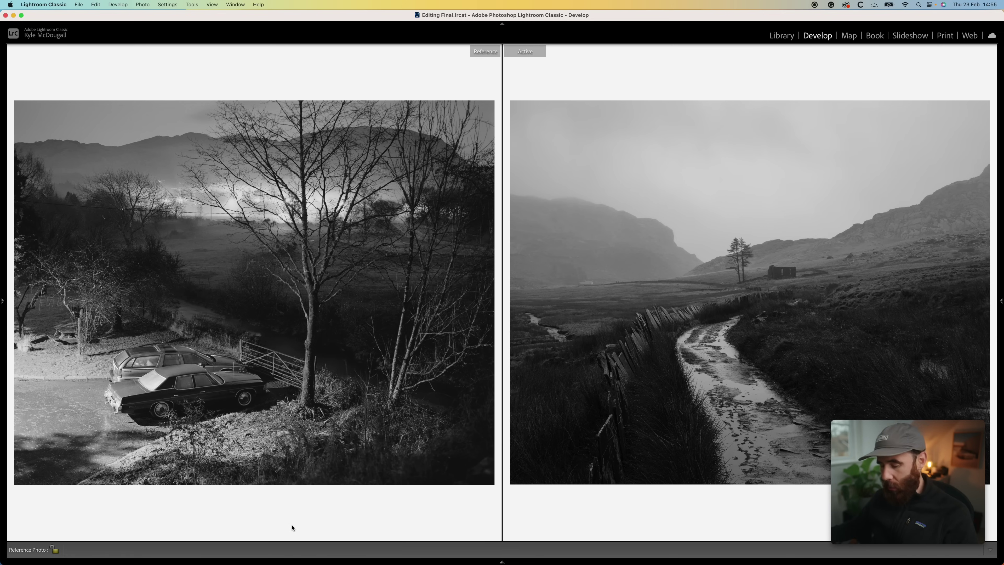
pyautogui.hotkey('shift', 'r')
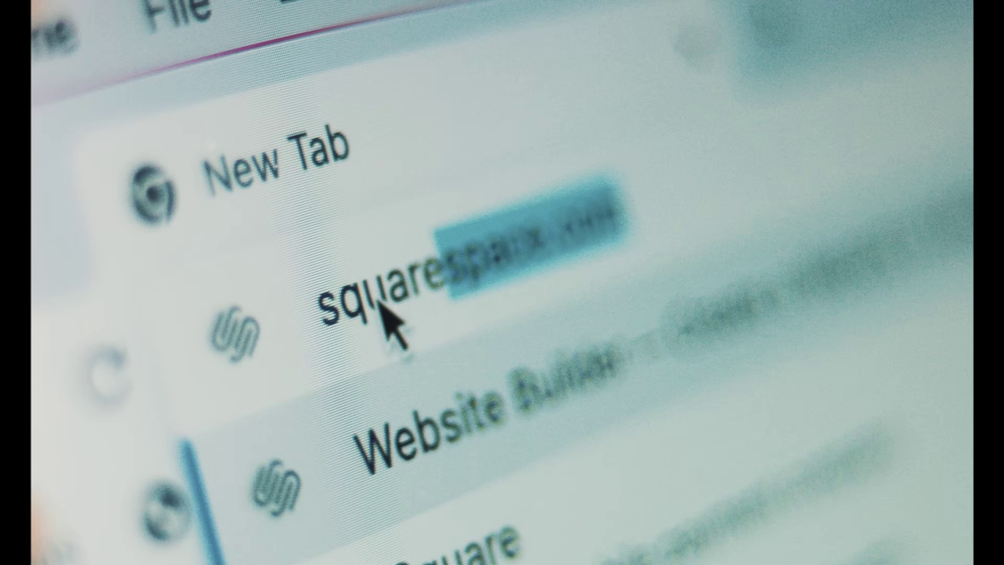
pyautogui.press('Return')
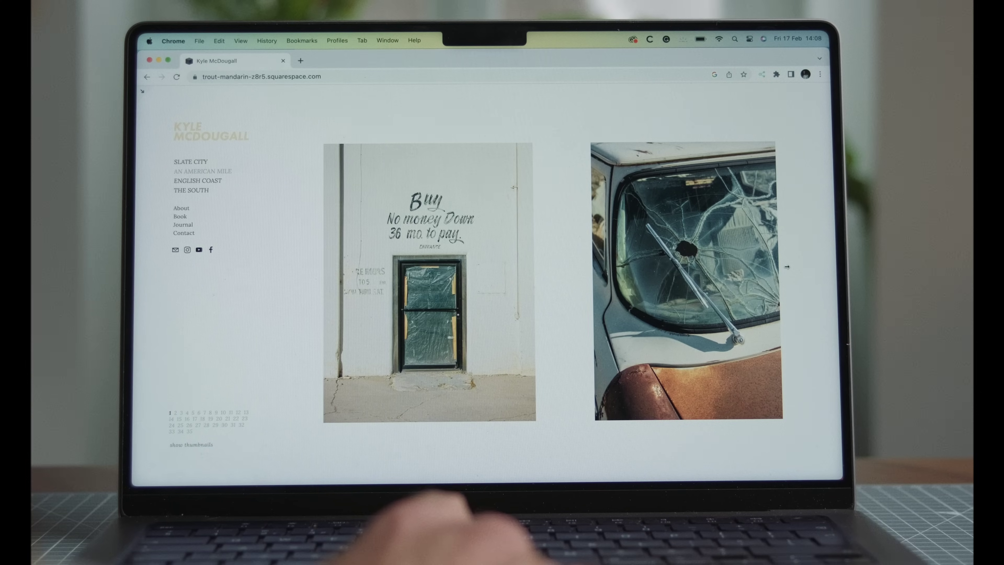
pyautogui.click(786, 267)
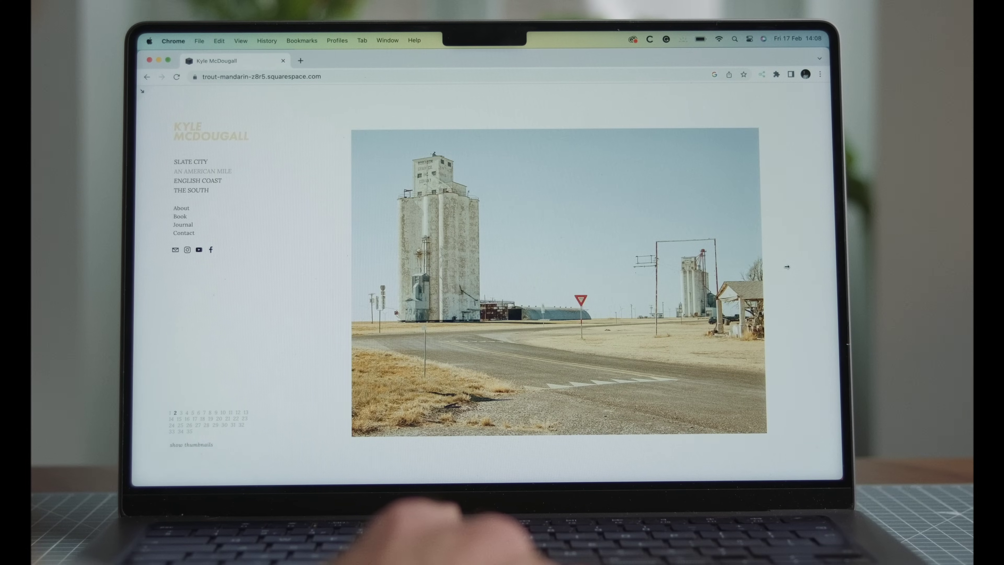
pyautogui.click(787, 267)
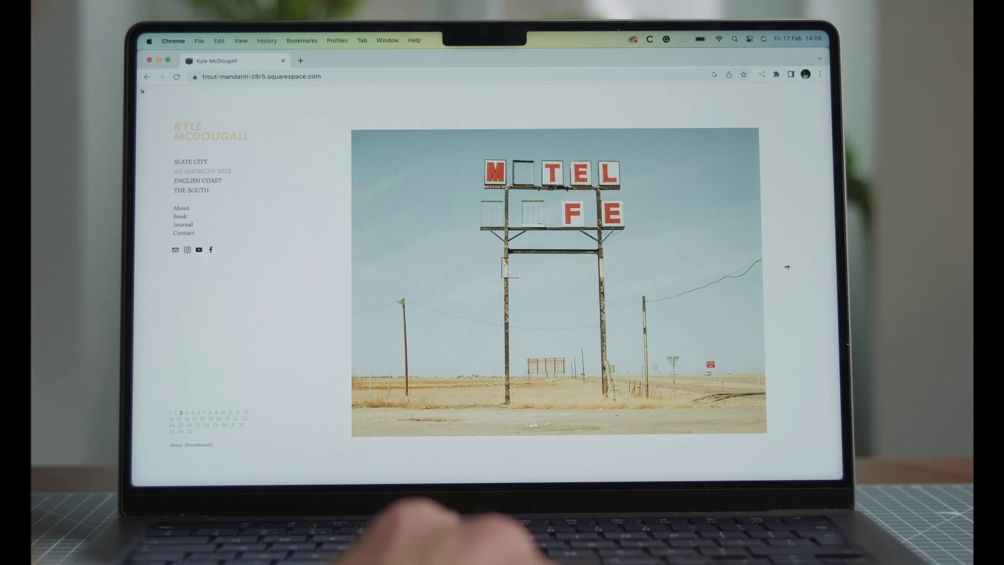
pyautogui.click(787, 267)
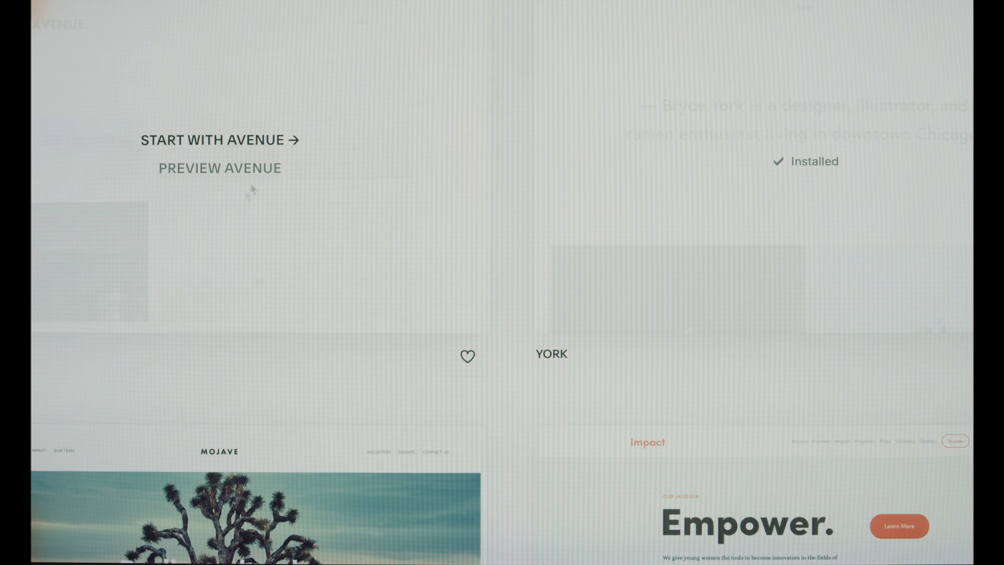
pyautogui.click(261, 171)
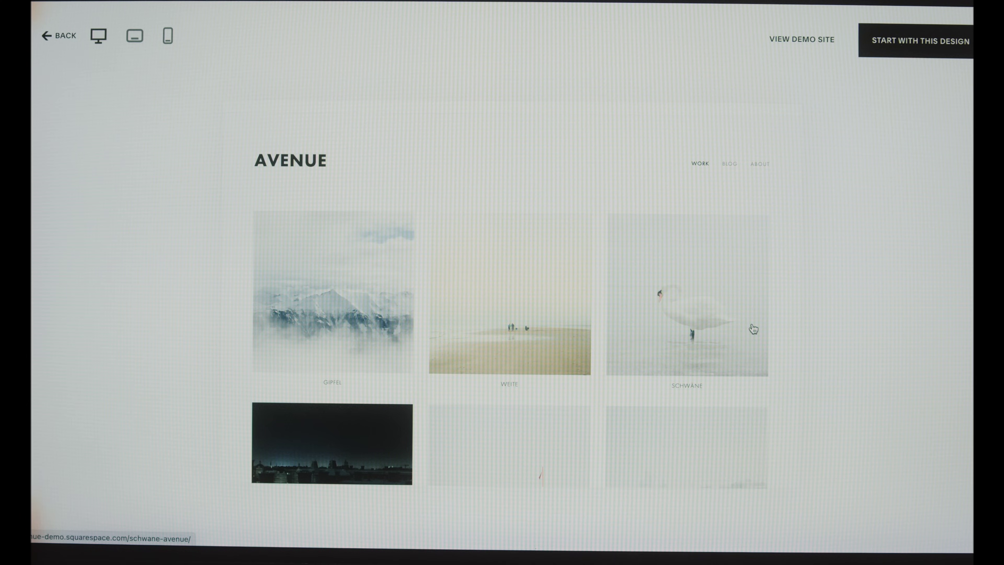
pyautogui.scroll(-3, 753, 328)
pyautogui.scroll(-12, 753, 329)
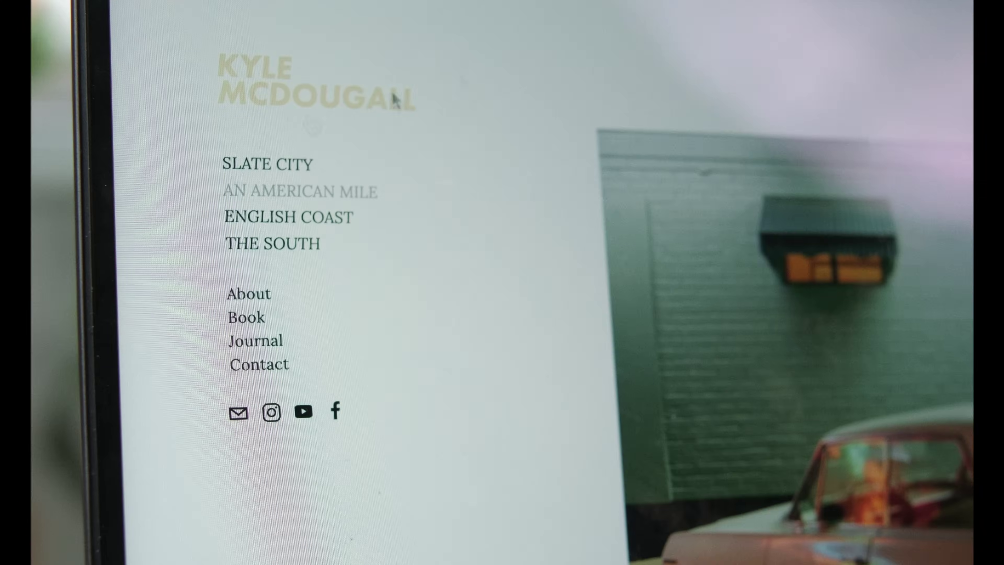
pyautogui.click(269, 162)
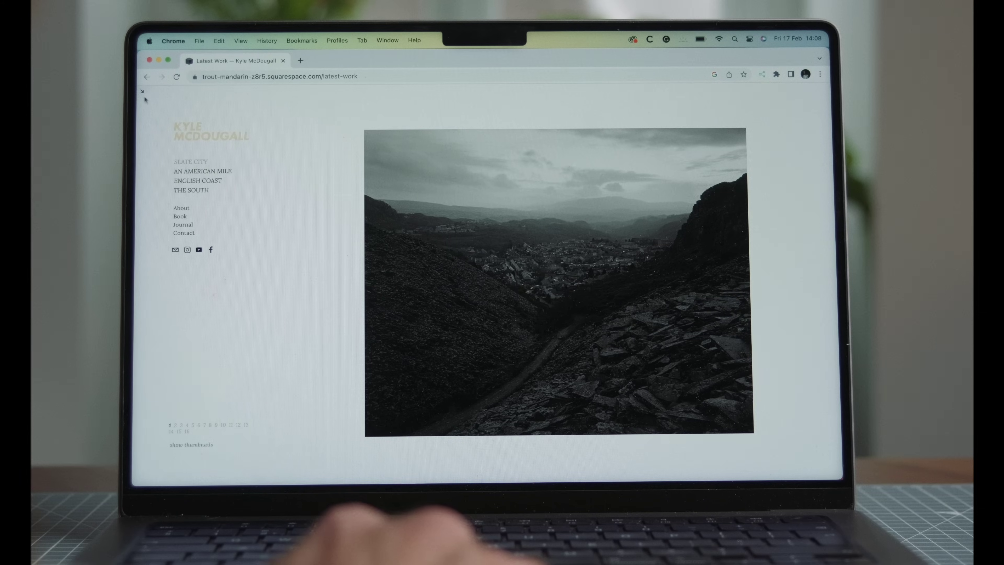
pyautogui.click(142, 91)
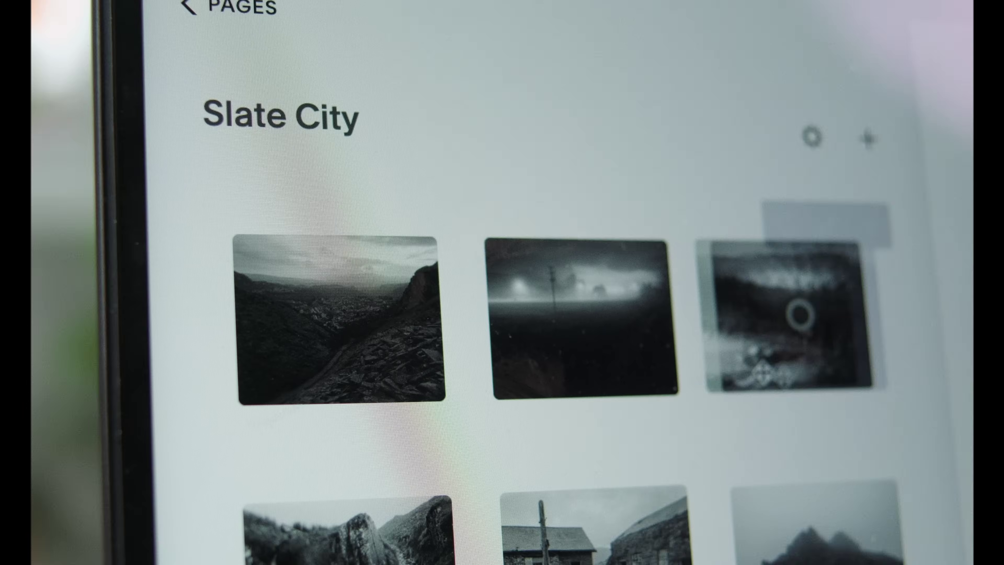
pyautogui.moveTo(763, 372); pyautogui.dragTo(574, 393)
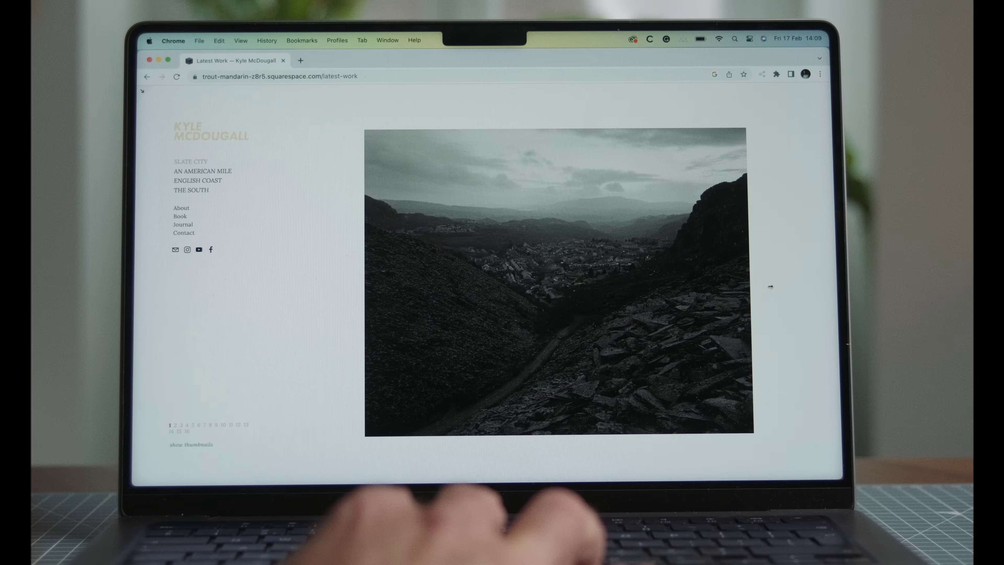
pyautogui.click(770, 287)
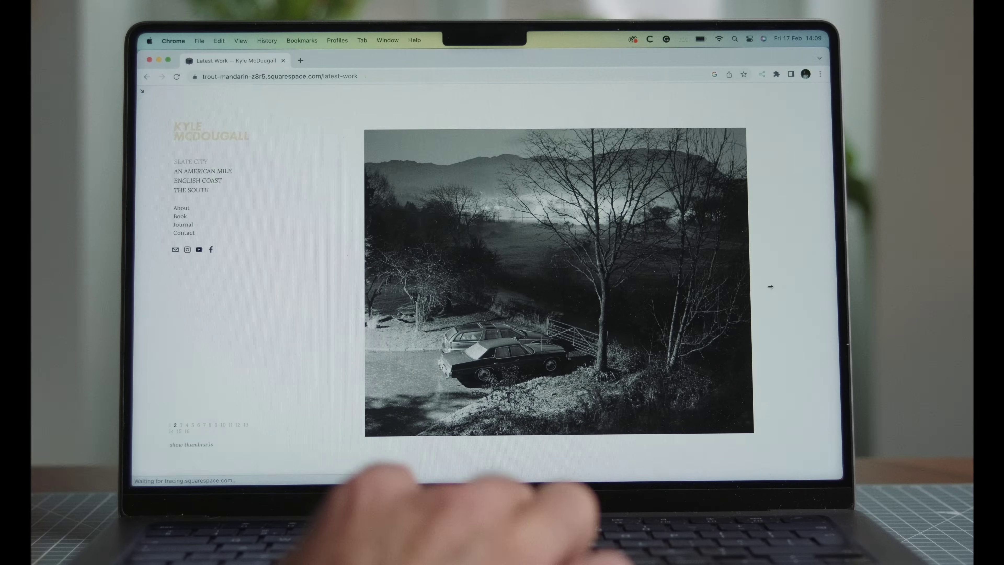
pyautogui.click(770, 286)
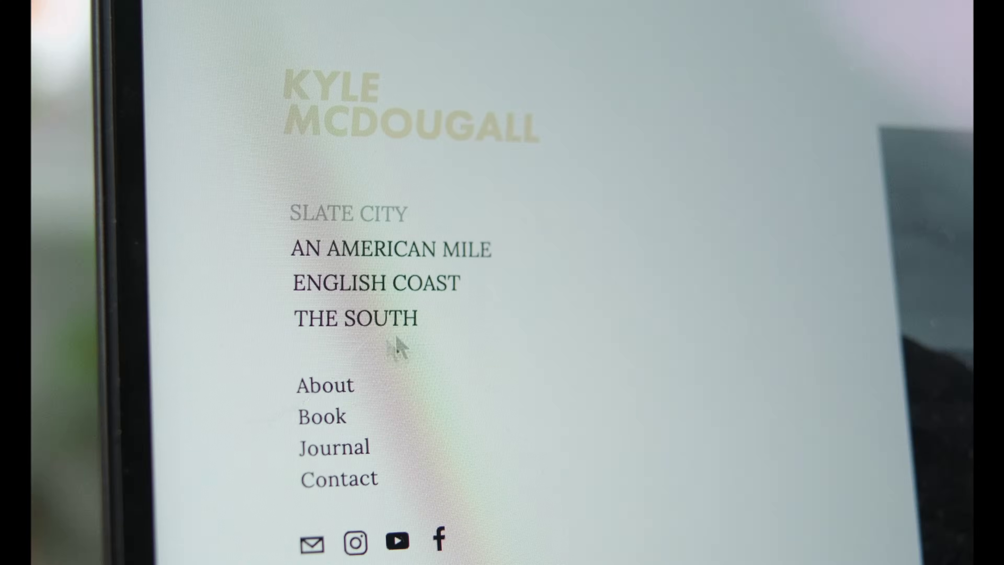
pyautogui.click(322, 417)
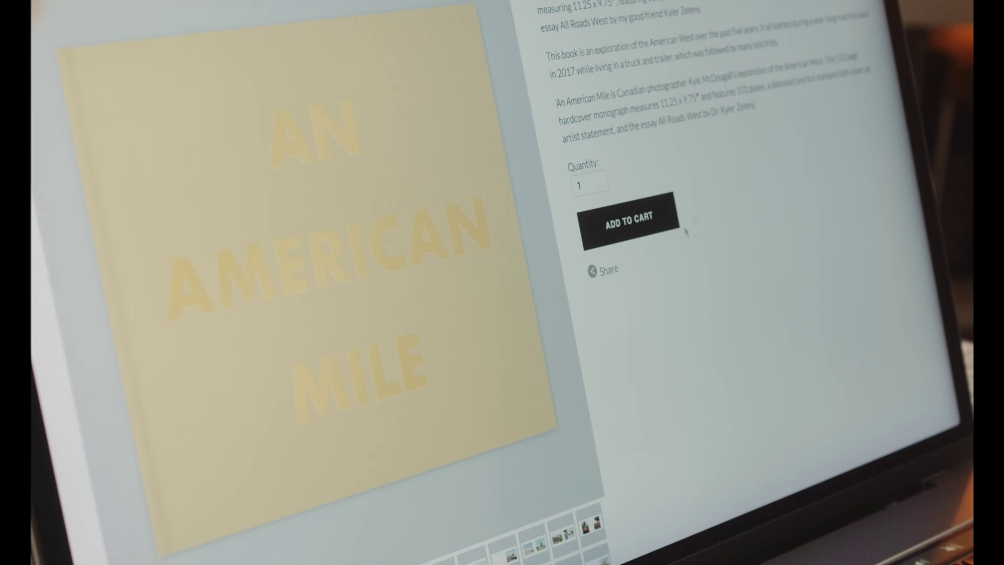
pyautogui.click(648, 229)
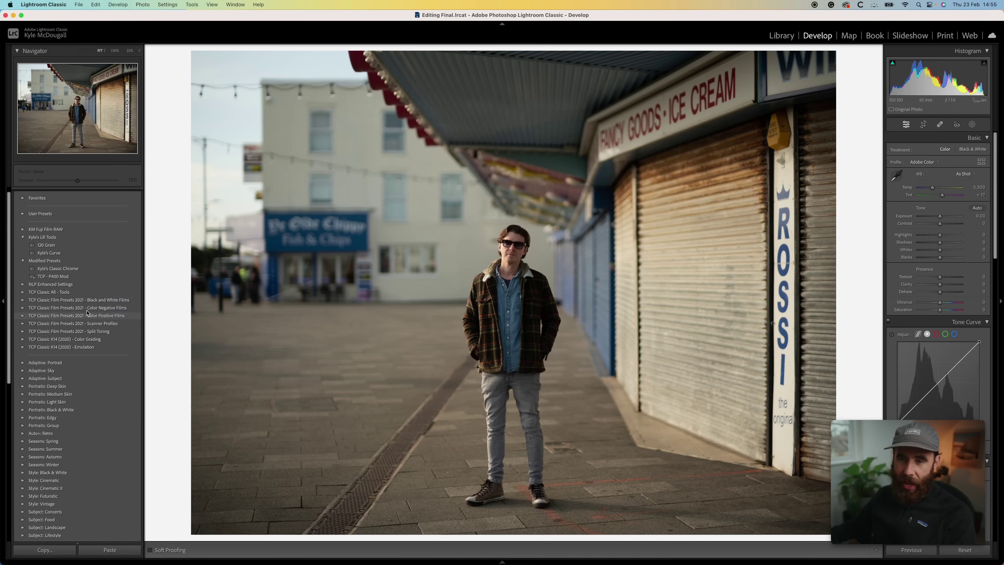
pyautogui.click(22, 308)
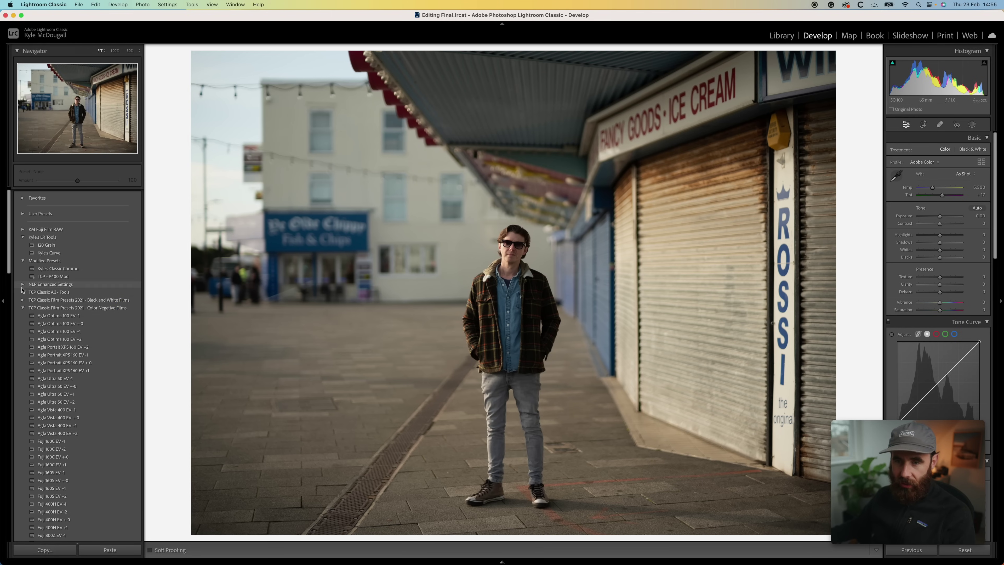
pyautogui.click(23, 308)
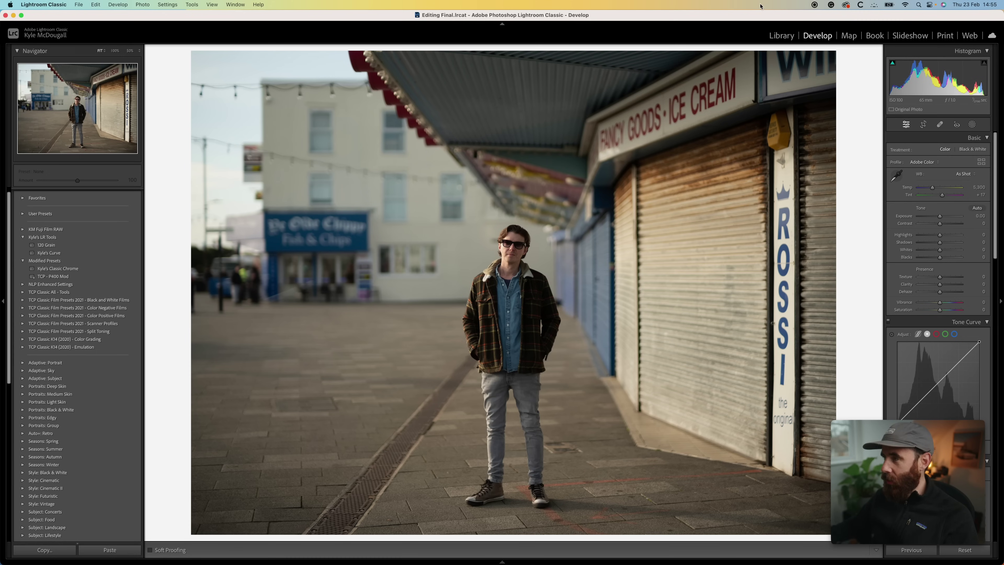
# Crop the full-length portrait outside the shuttered shop to the 4 x 5 / 8 x 10 aspect ratio.
pyautogui.click(923, 124)
pyautogui.click(966, 152)
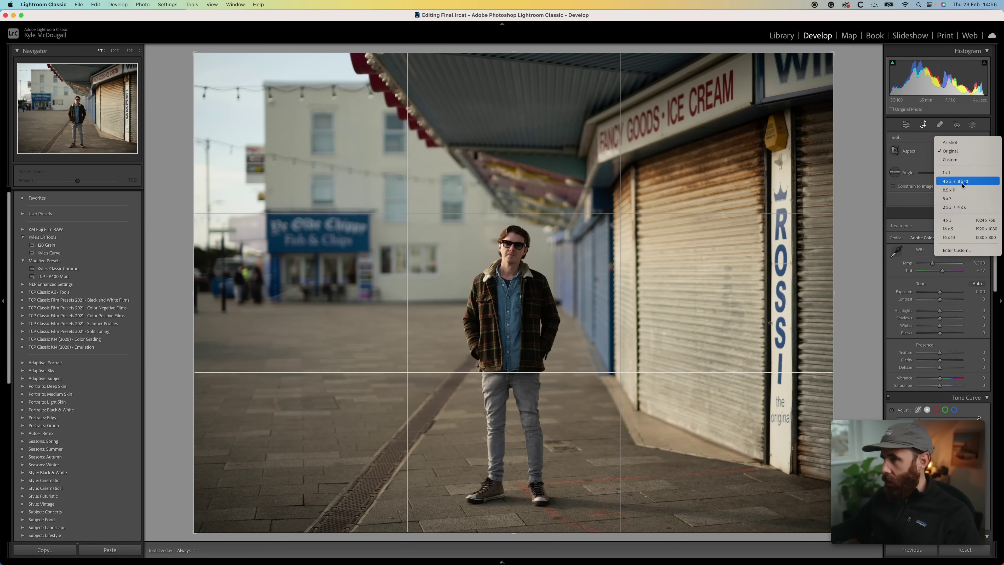
pyautogui.click(965, 186)
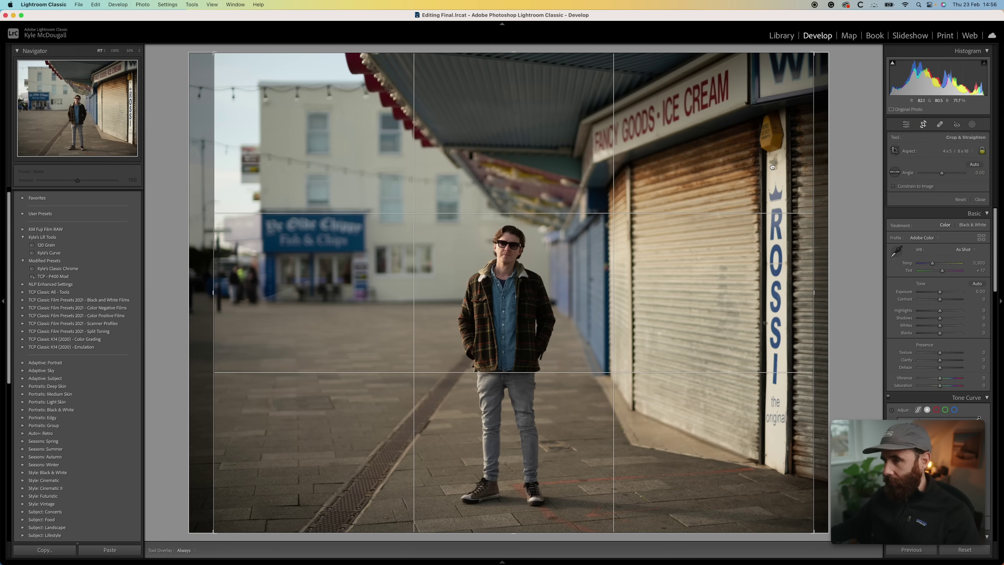
pyautogui.press('Return')
# Set the portrait's Exposure to +0.65 and its white balance to Temp 5,447 and Tint +18.
pyautogui.moveTo(940, 216); pyautogui.dragTo(943, 218)
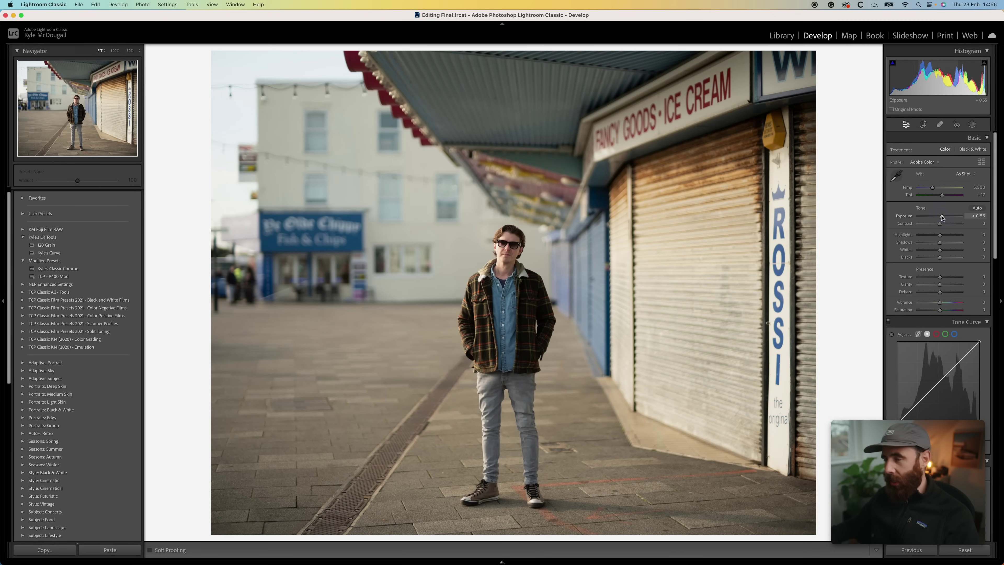
pyautogui.moveTo(942, 218); pyautogui.dragTo(943, 217)
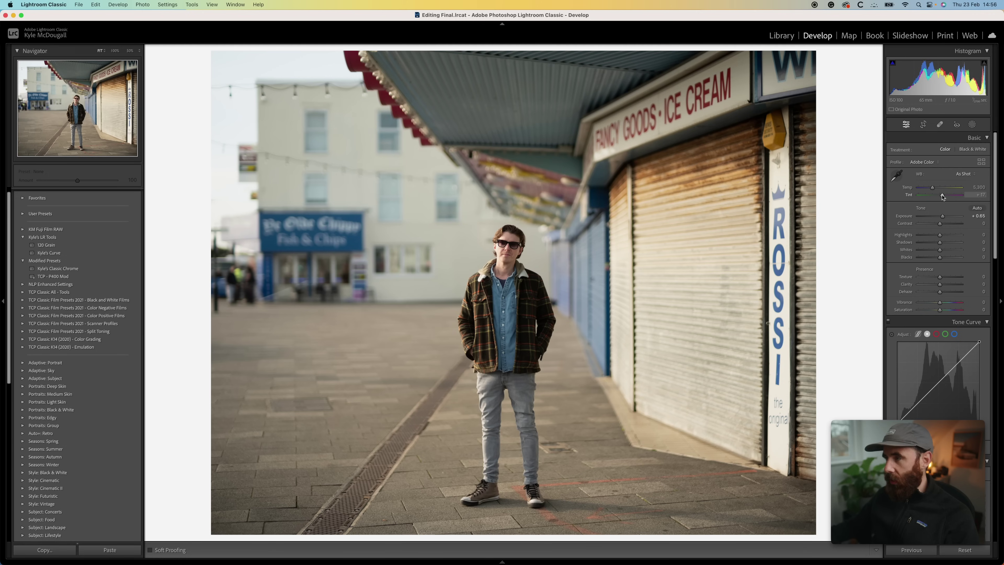
pyautogui.moveTo(933, 188); pyautogui.dragTo(934, 191)
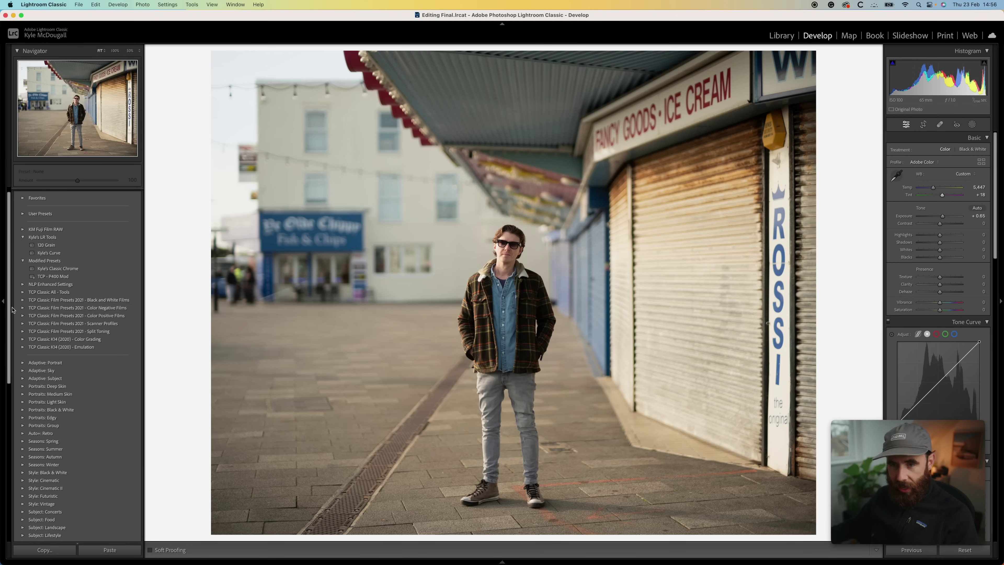
# Apply the TCP - P400 Mod preset to the portrait, and set Exposure to +0.60, Saturation to 0 and Temp to 5,391.
pyautogui.click(22, 309)
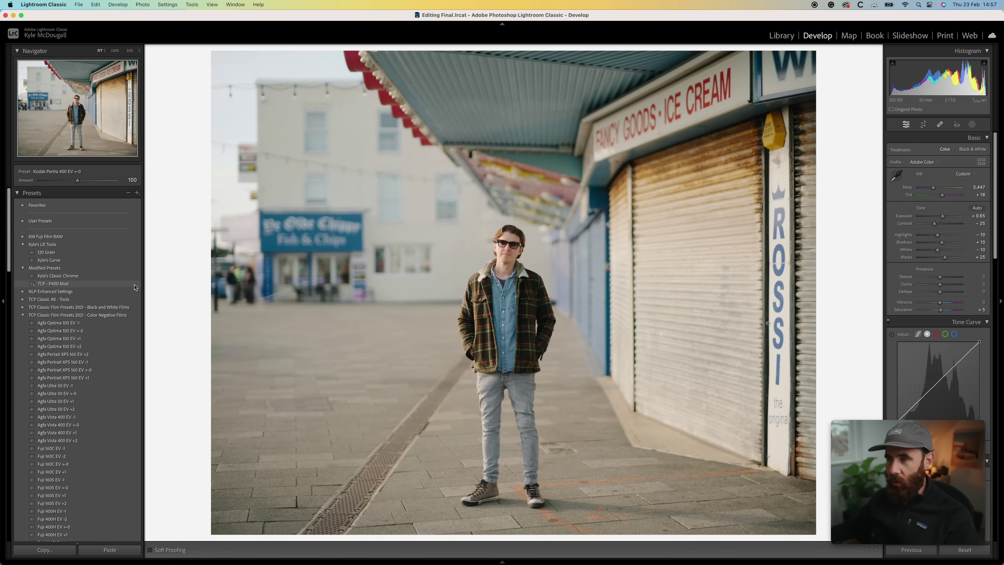
pyautogui.click(53, 284)
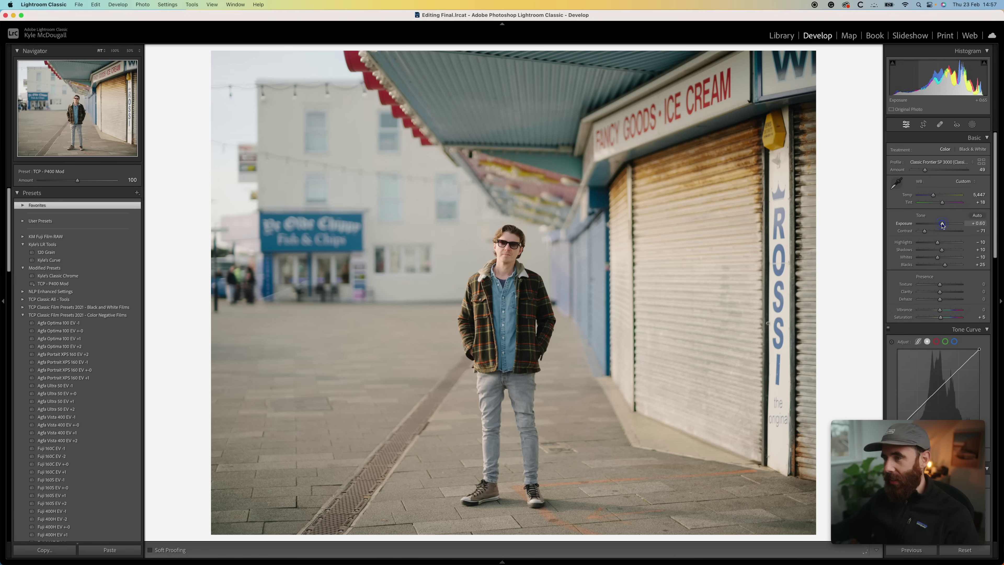
pyautogui.moveTo(941, 317); pyautogui.dragTo(939, 317)
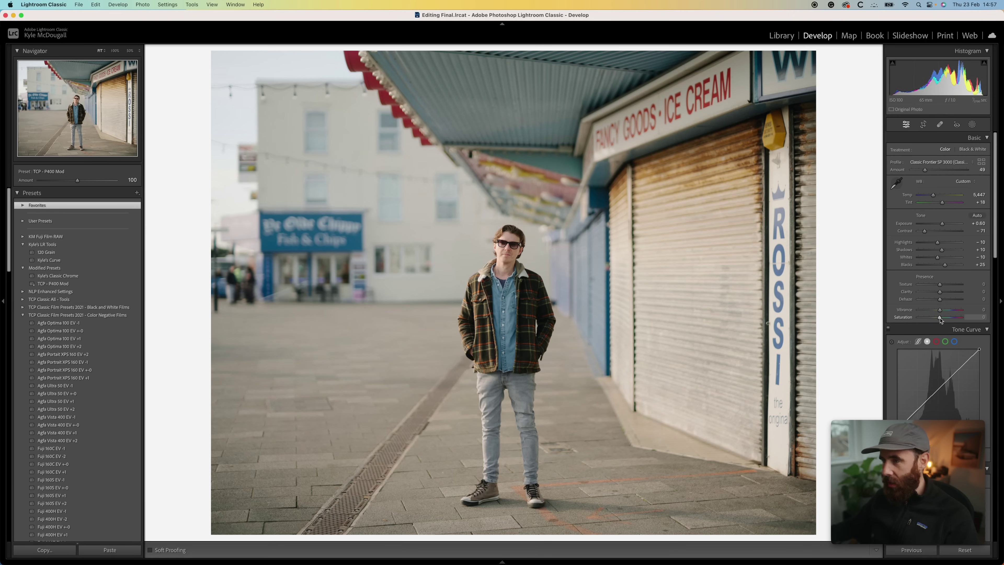
pyautogui.moveTo(932, 195); pyautogui.dragTo(934, 197)
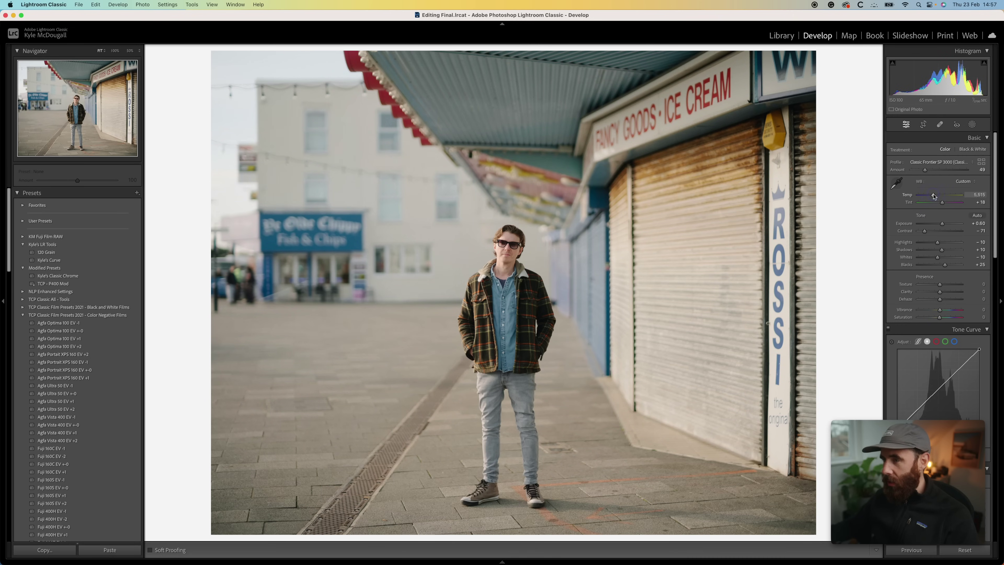
# Set the manual lens correction Vignetting Amount to +42 on the portrait.
pyautogui.scroll(-15, 937, 301)
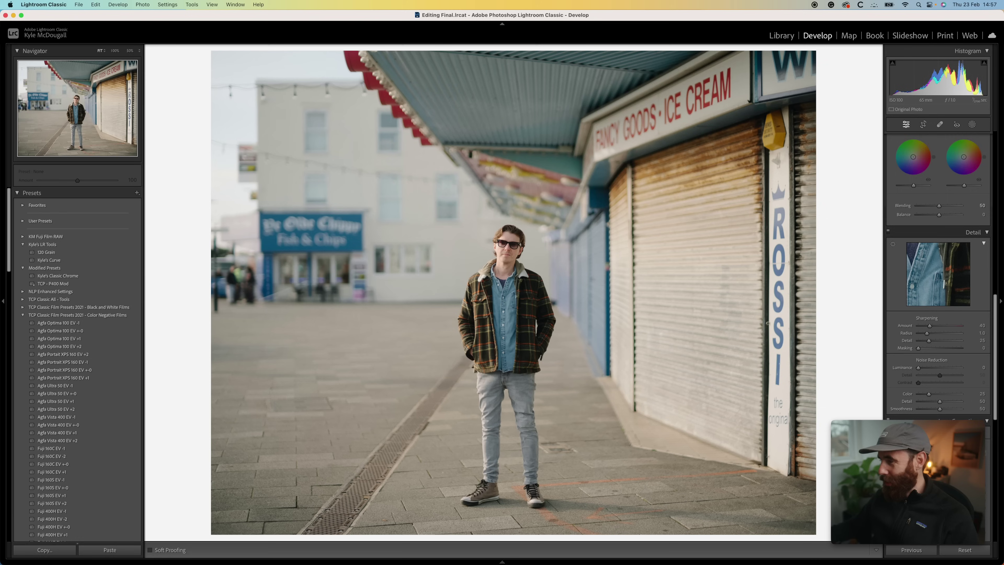
pyautogui.scroll(-4, 938, 301)
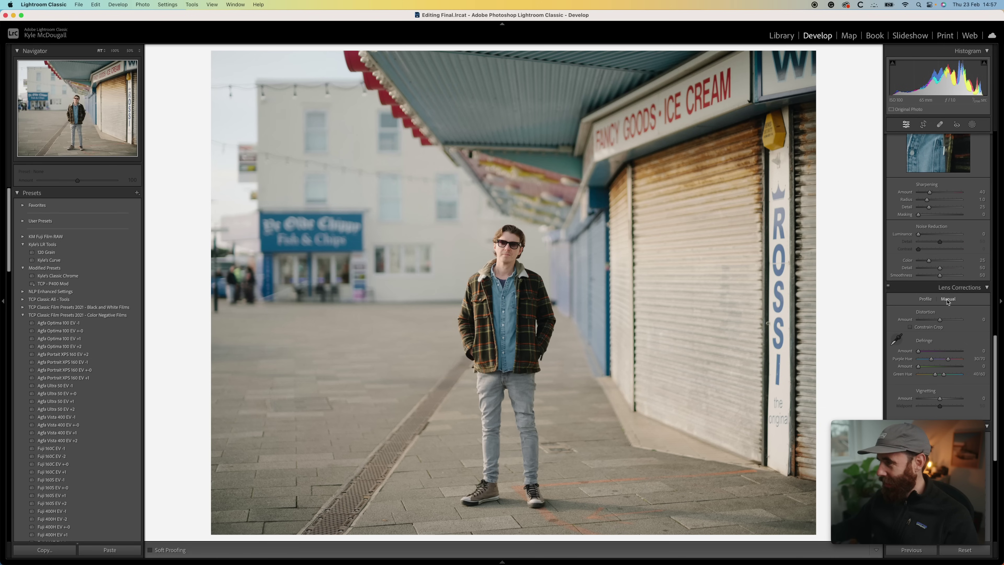
pyautogui.moveTo(941, 399); pyautogui.dragTo(948, 401)
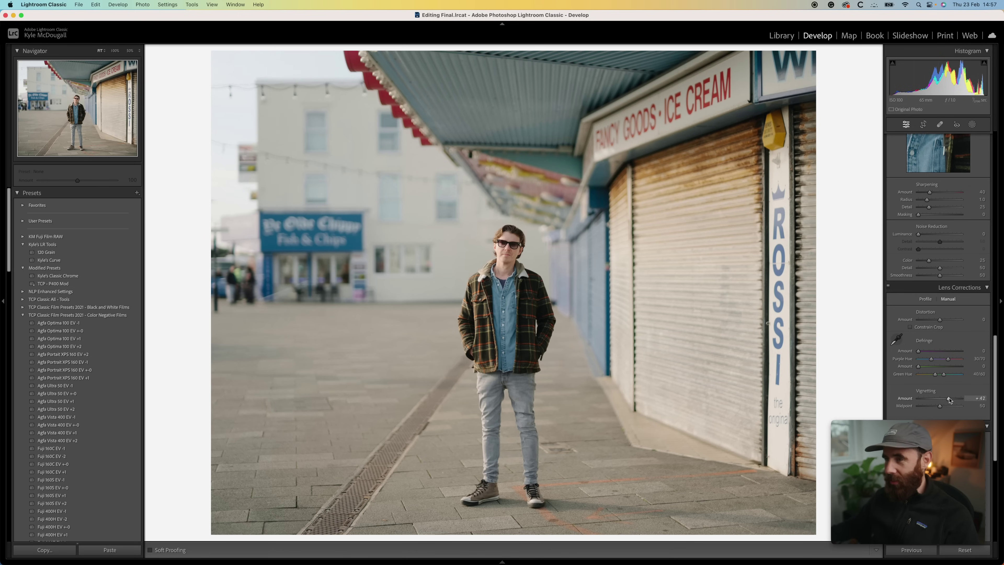
pyautogui.scroll(15, 949, 399)
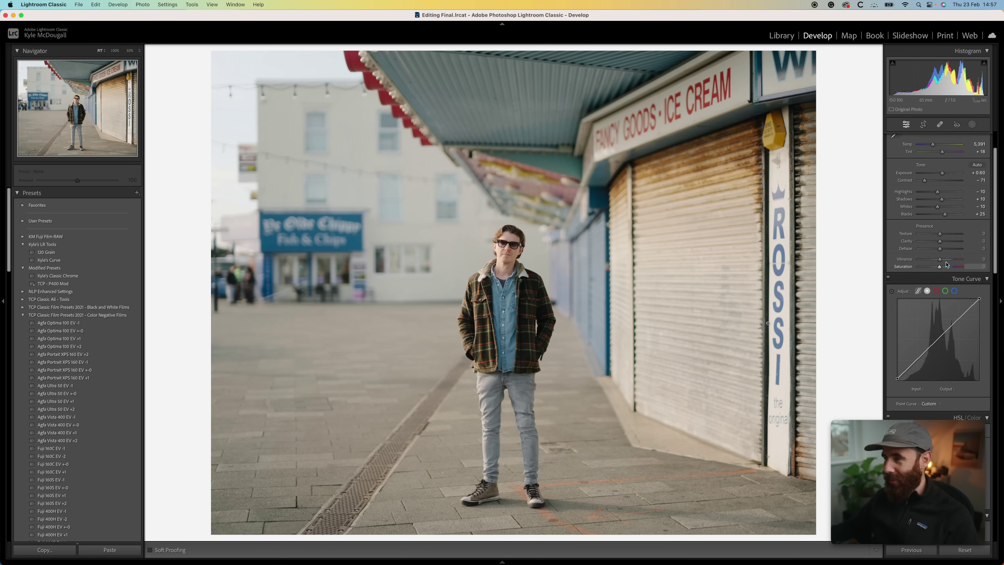
# Set the full-length portrait's Exposure to +0.45, Temp to 5,533 and Shadows to +24.
pyautogui.moveTo(941, 199); pyautogui.dragTo(933, 146)
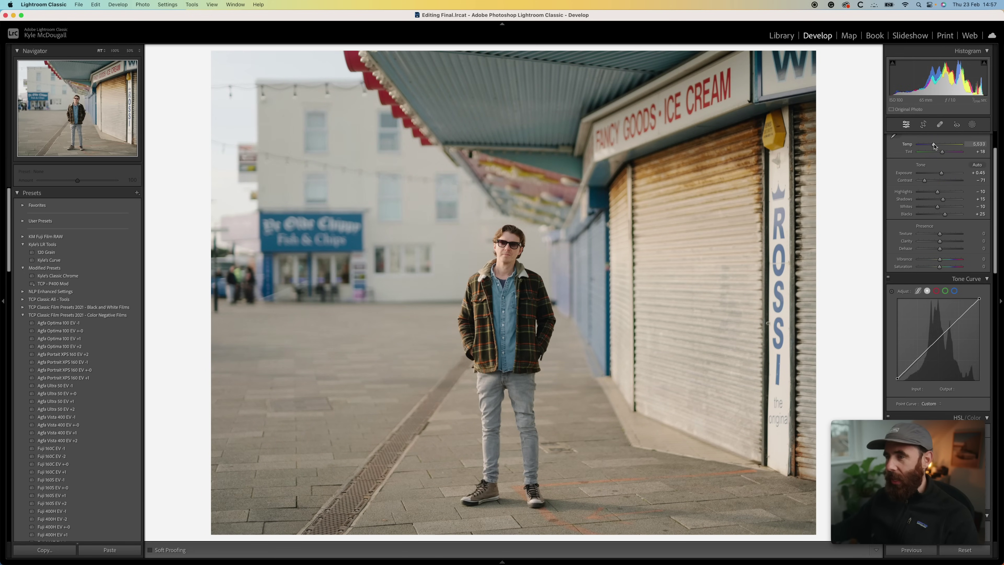
pyautogui.click(139, 51)
pyautogui.click(146, 77)
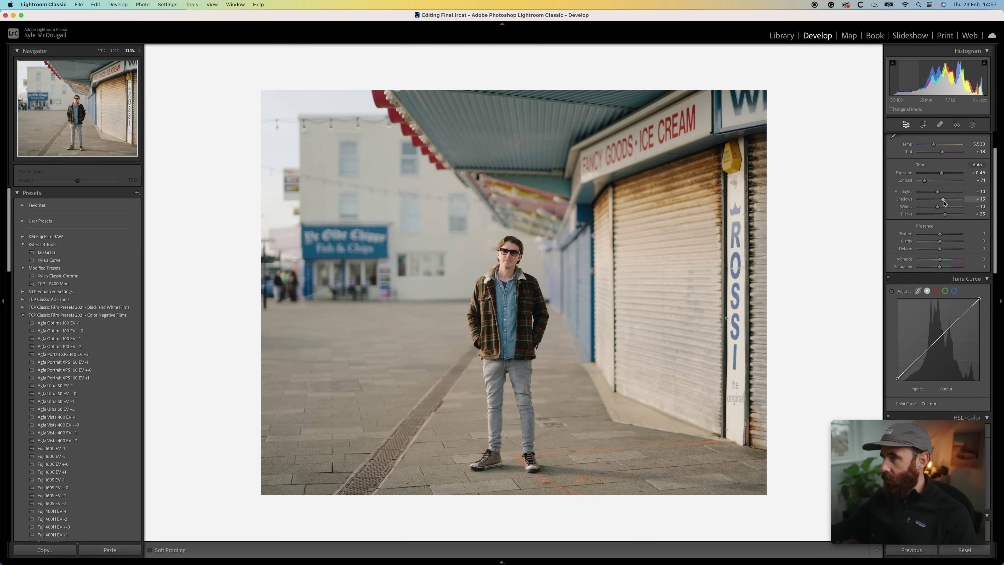
pyautogui.moveTo(942, 200); pyautogui.dragTo(944, 201)
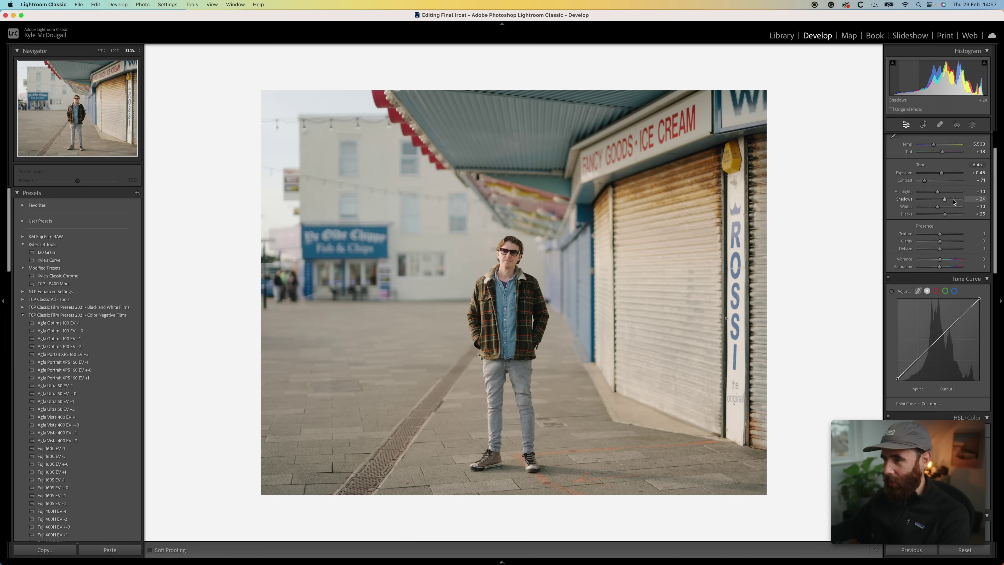
# Expand the TCP Classic Film Presets 2021 - Scanner Profiles group and switch the portrait's profile to Adobe Color.
pyautogui.scroll(3, 940, 238)
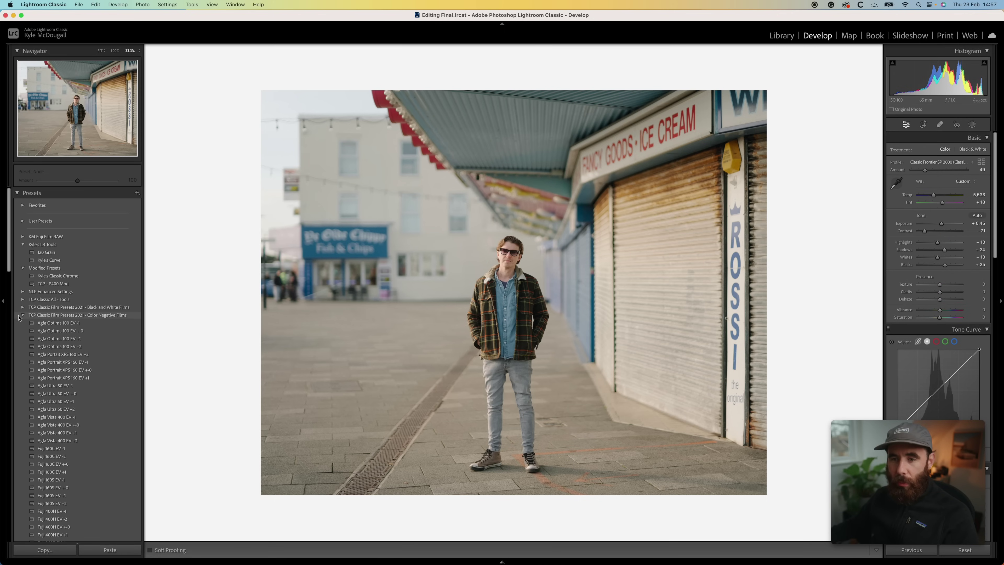
pyautogui.click(32, 316)
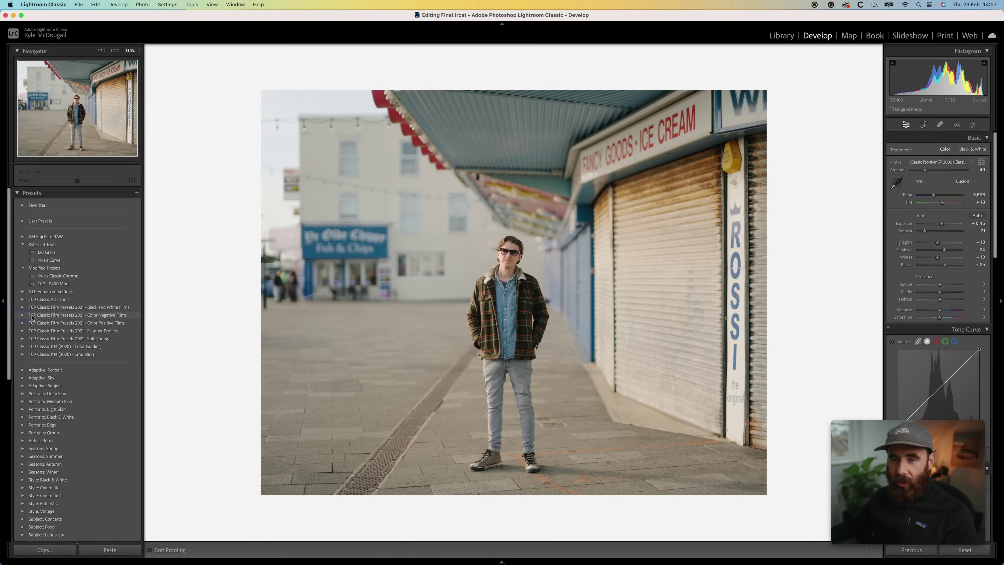
pyautogui.click(23, 332)
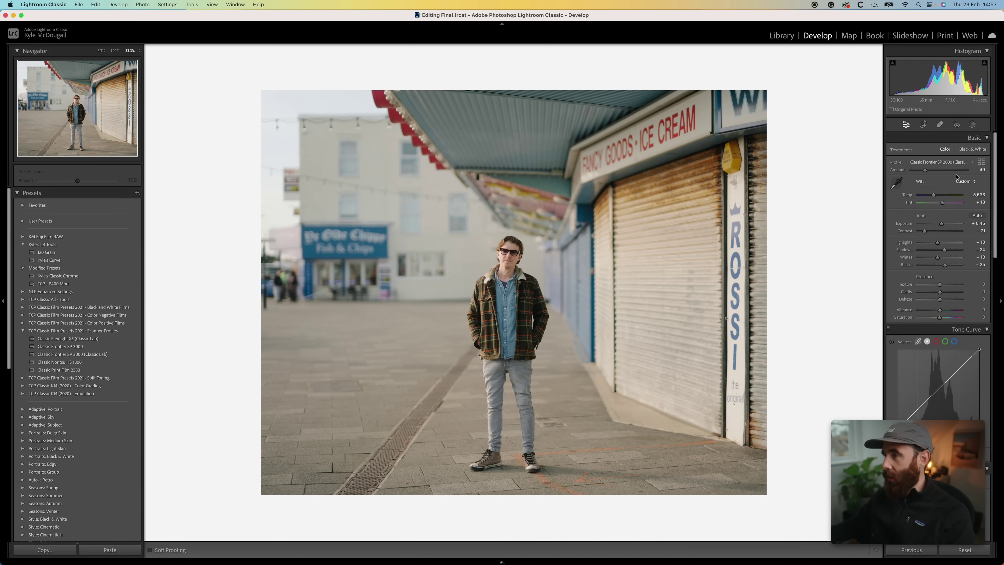
pyautogui.click(956, 162)
pyautogui.click(948, 175)
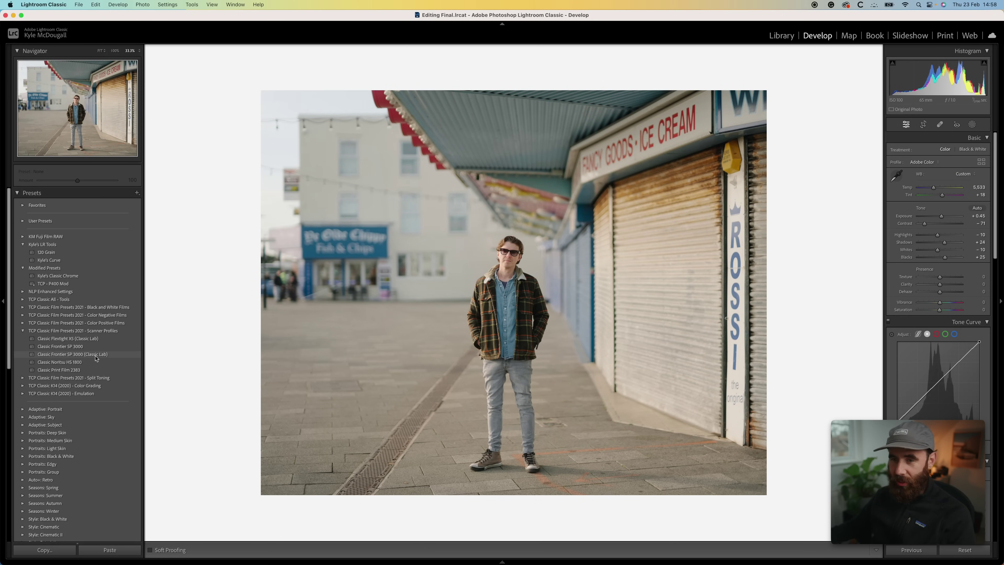
# Apply the Classic Frontier SP 3000 (Classic Lab) preset to the portrait and compare the photo with and without it.
pyautogui.click(82, 355)
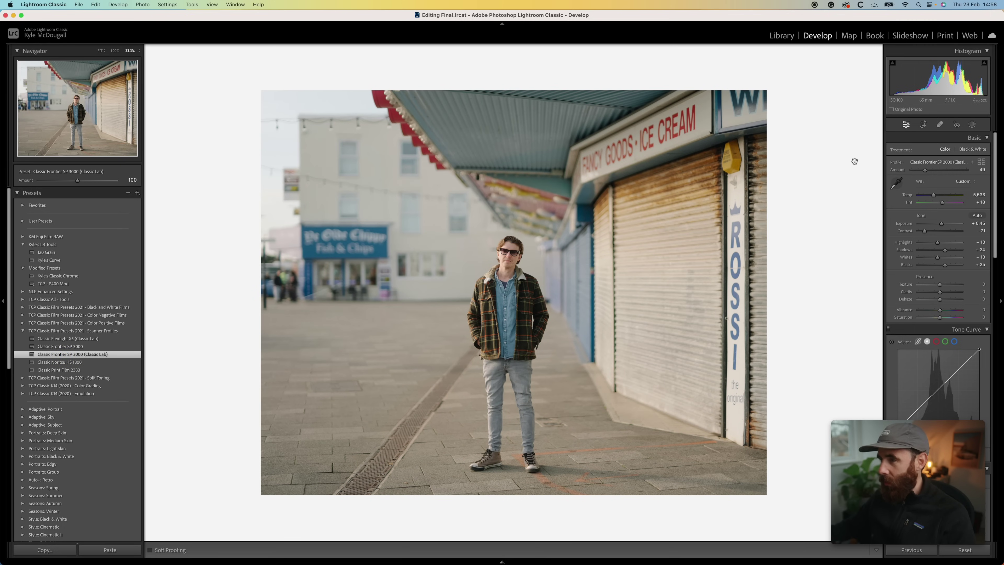
pyautogui.press('super+z')
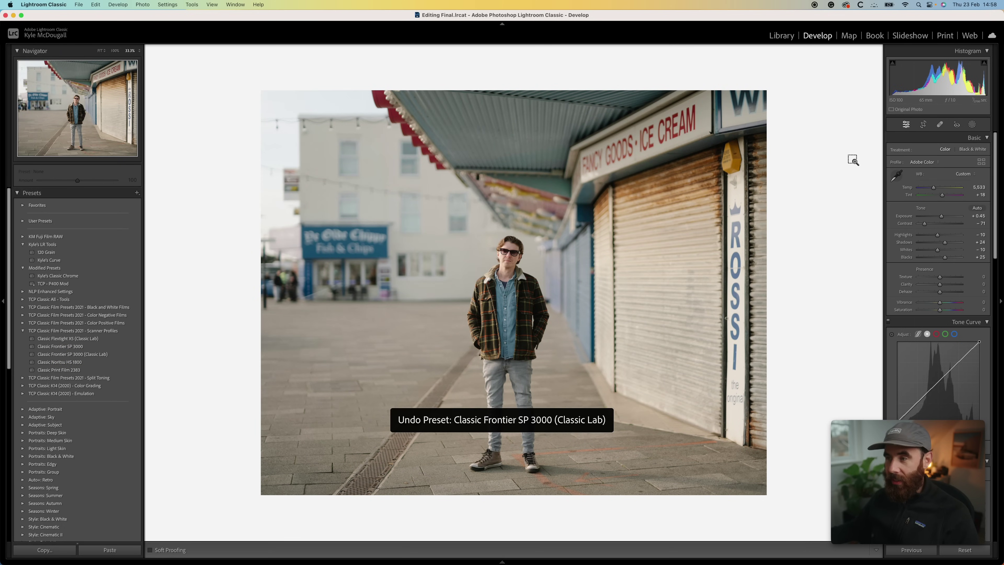
pyautogui.press('super+shift+z')
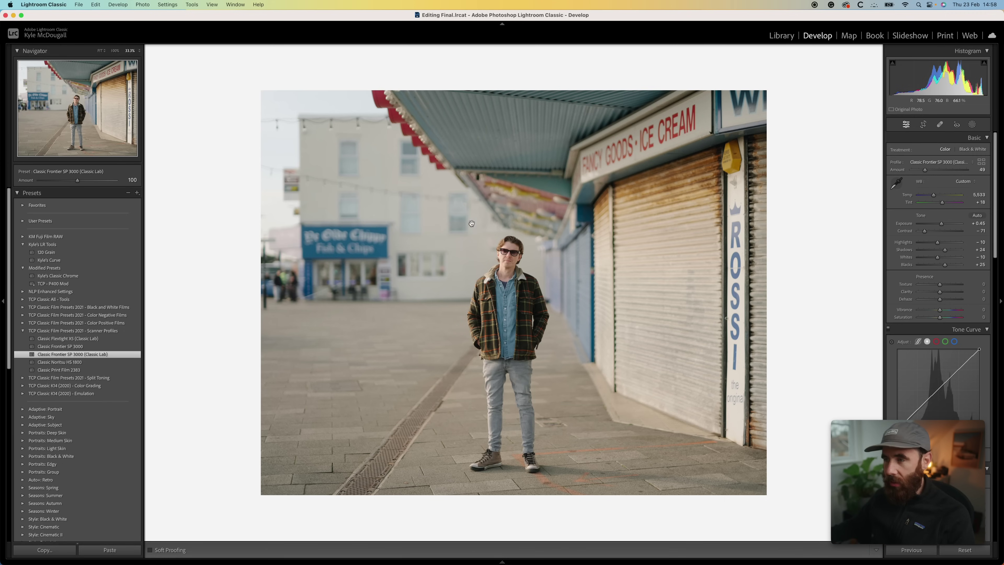
pyautogui.click(518, 259)
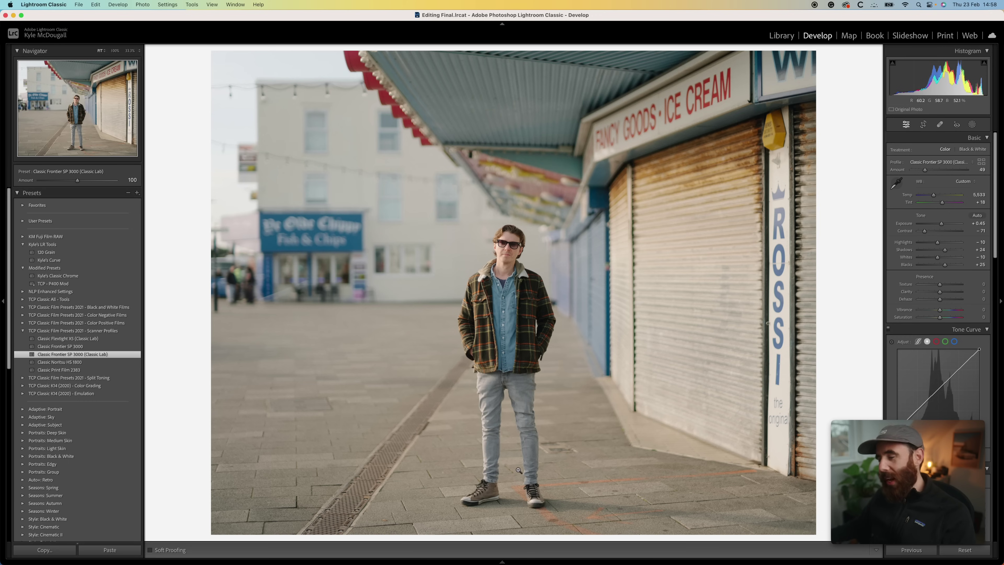
# Set the film color-chart portrait FC-P67P400-10-positive-3.tif as the reference photo and make FC-GFXP400-3.RAF the active photo beside it.
pyautogui.moveTo(526, 561)
pyautogui.click(320, 537)
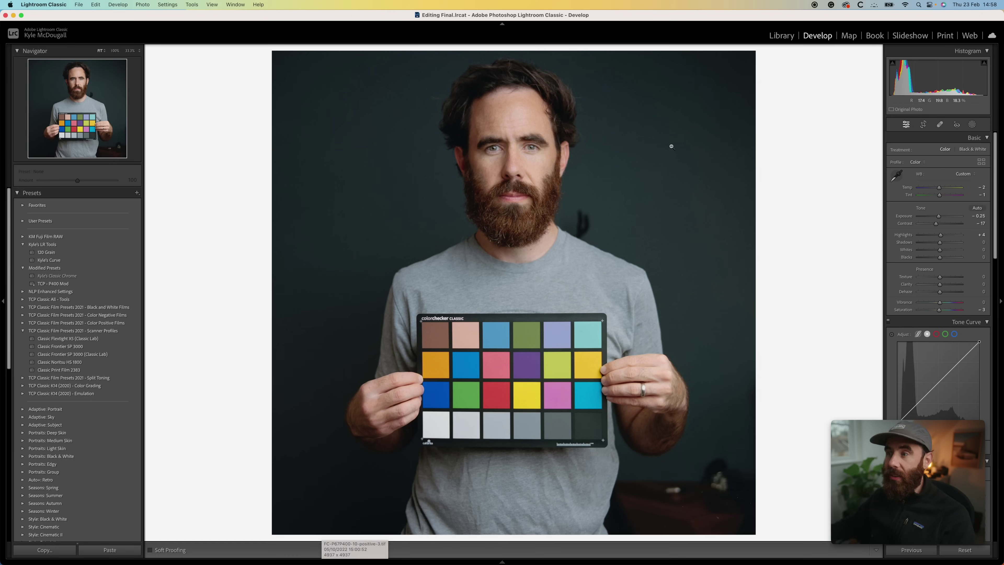
pyautogui.hotkey('shift', 'r')
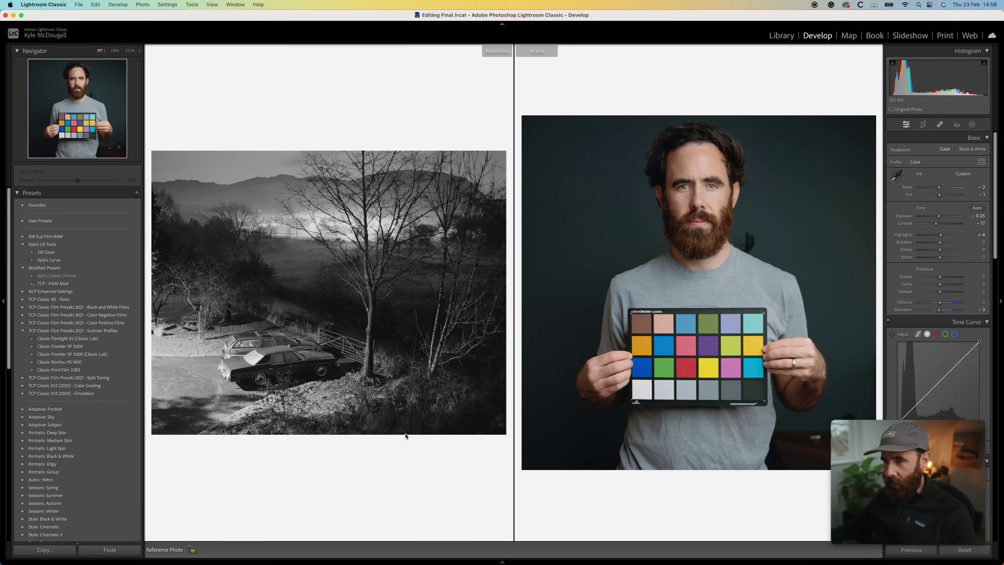
pyautogui.moveTo(365, 562)
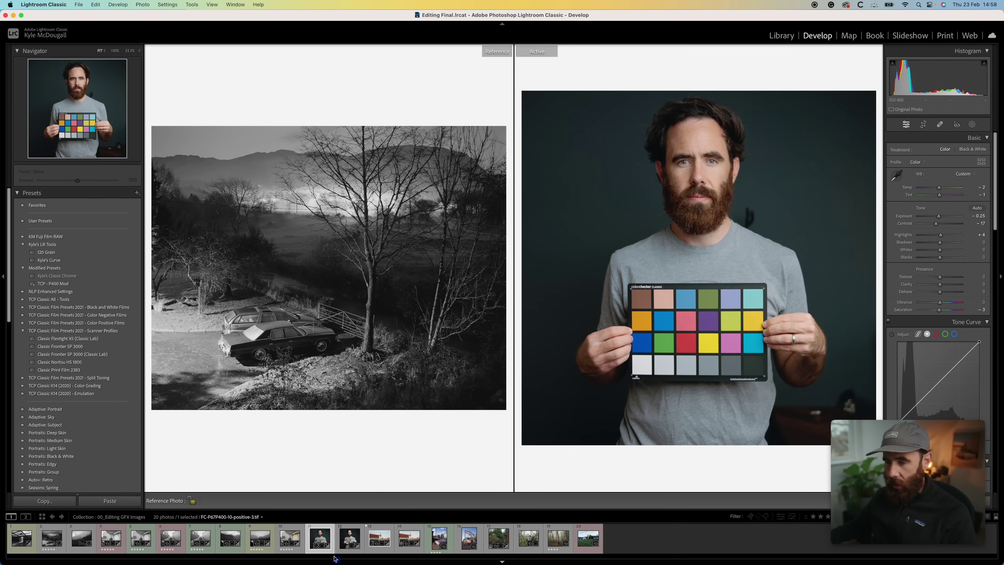
pyautogui.moveTo(322, 540); pyautogui.dragTo(321, 261)
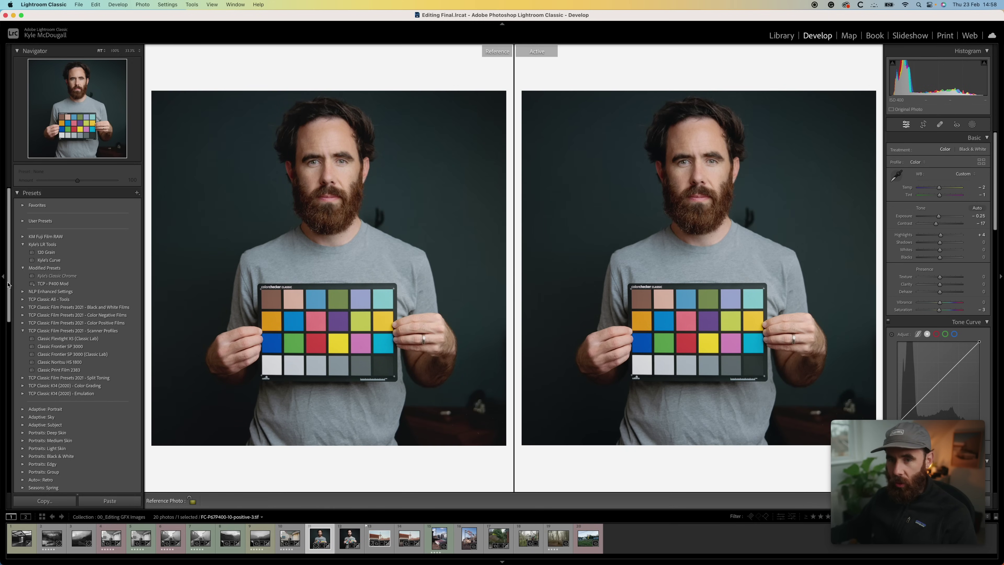
pyautogui.click(791, 270)
pyautogui.press('F7')
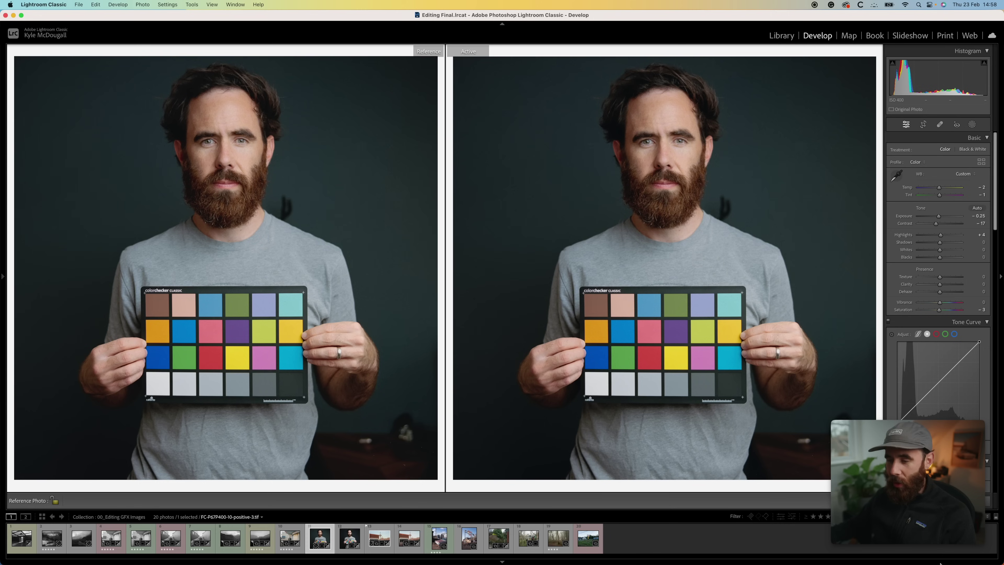
pyautogui.click(352, 539)
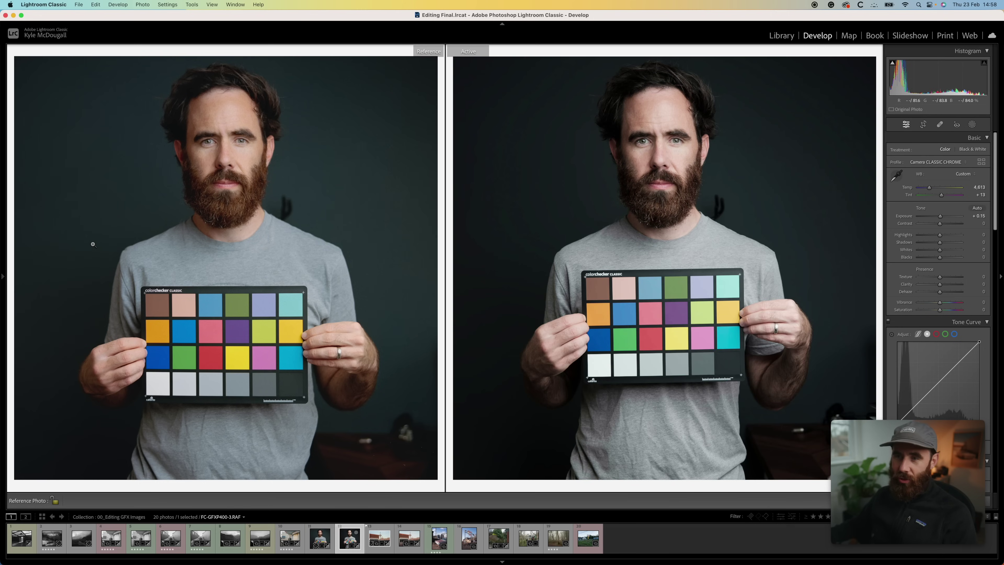
# Apply the custom Classic Chrome preset to the GFX portrait and set Temp 4,604, Shadows +10, Blacks +27, Vibrance +8 and Saturation +17.
pyautogui.click(2, 251)
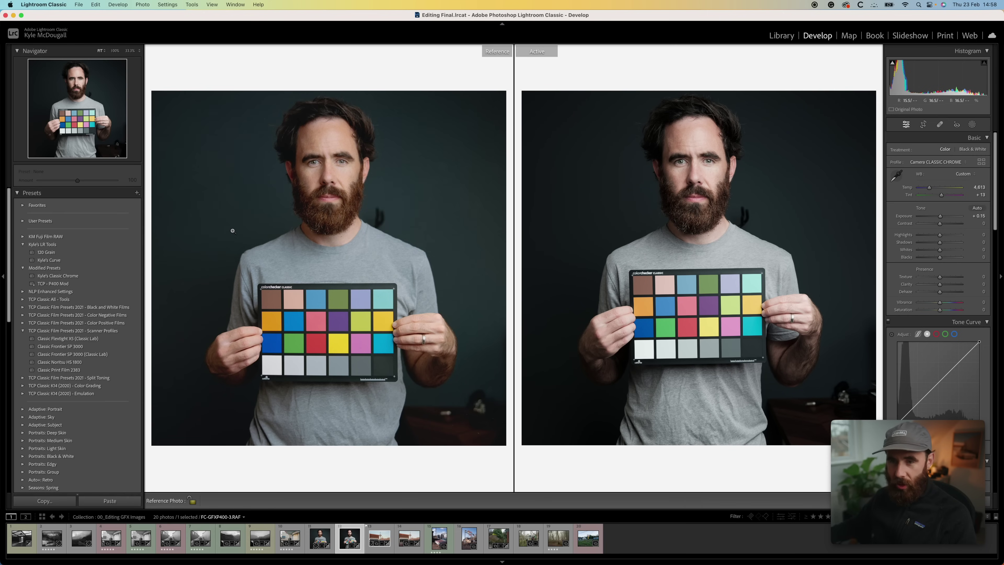
pyautogui.click(93, 275)
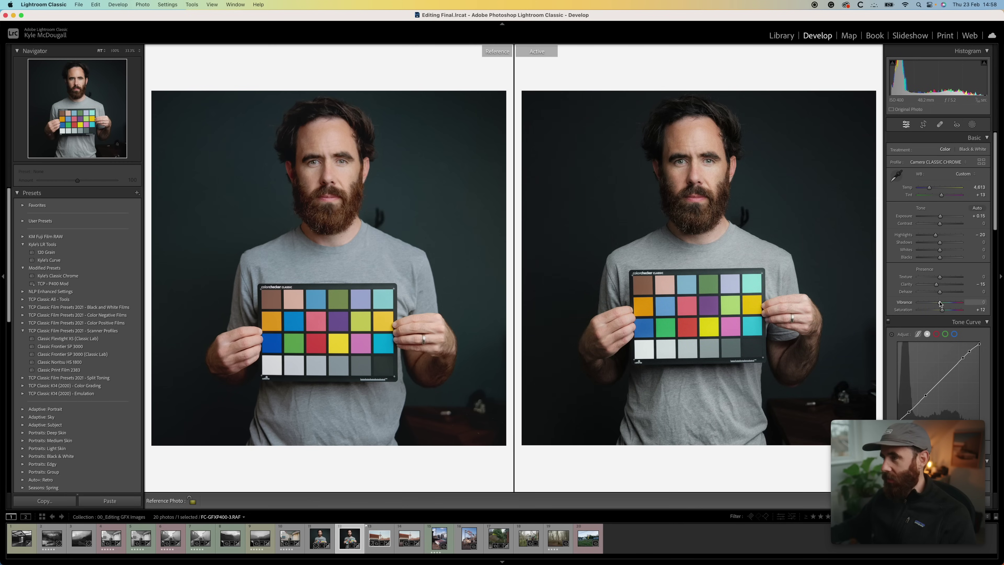
pyautogui.moveTo(943, 309); pyautogui.dragTo(944, 309)
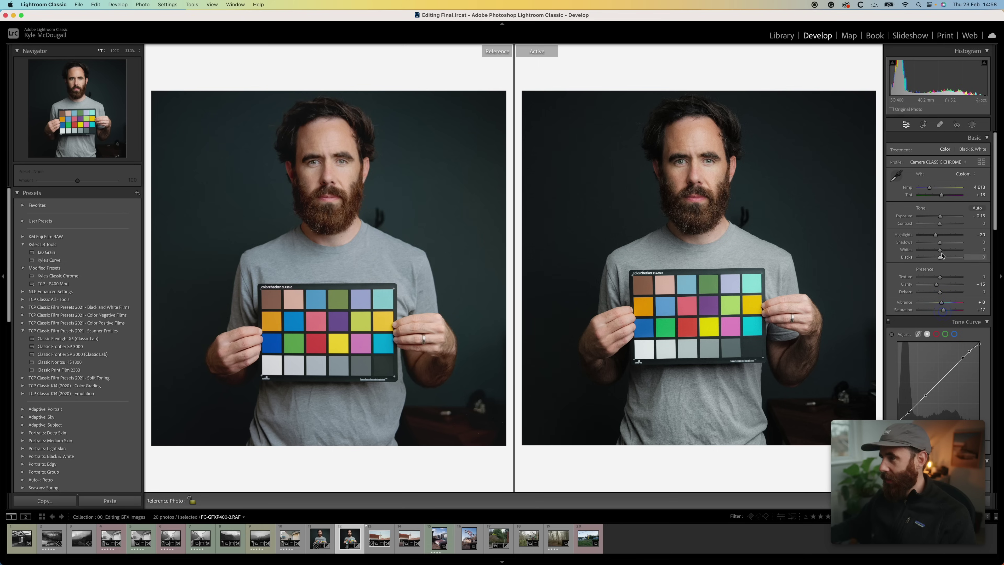
pyautogui.moveTo(940, 259); pyautogui.dragTo(944, 244)
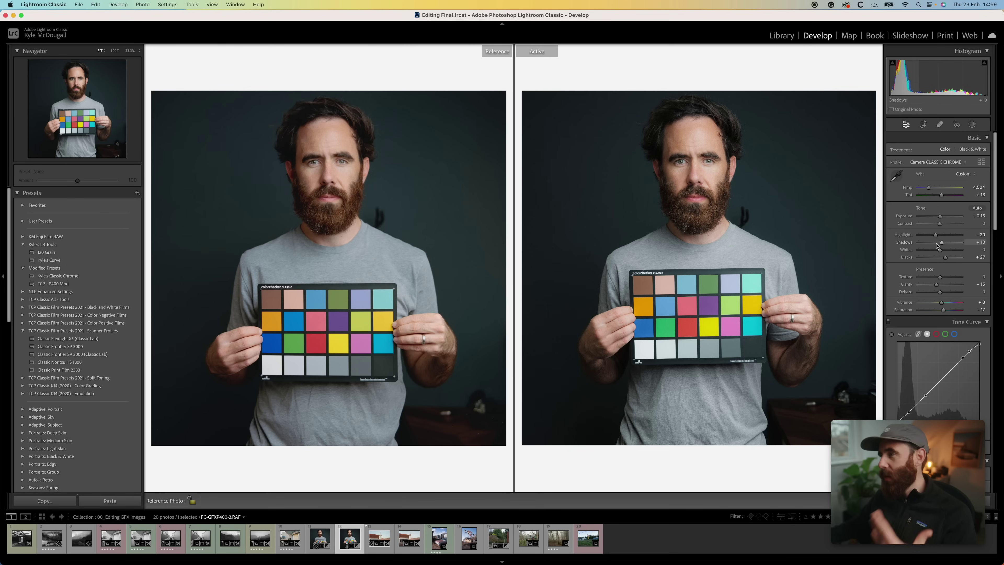
# Examine the preset's HSL adjustments for hue, saturation and luminance, and its color grading settings.
pyautogui.scroll(-8, 925, 350)
pyautogui.scroll(-3, 925, 351)
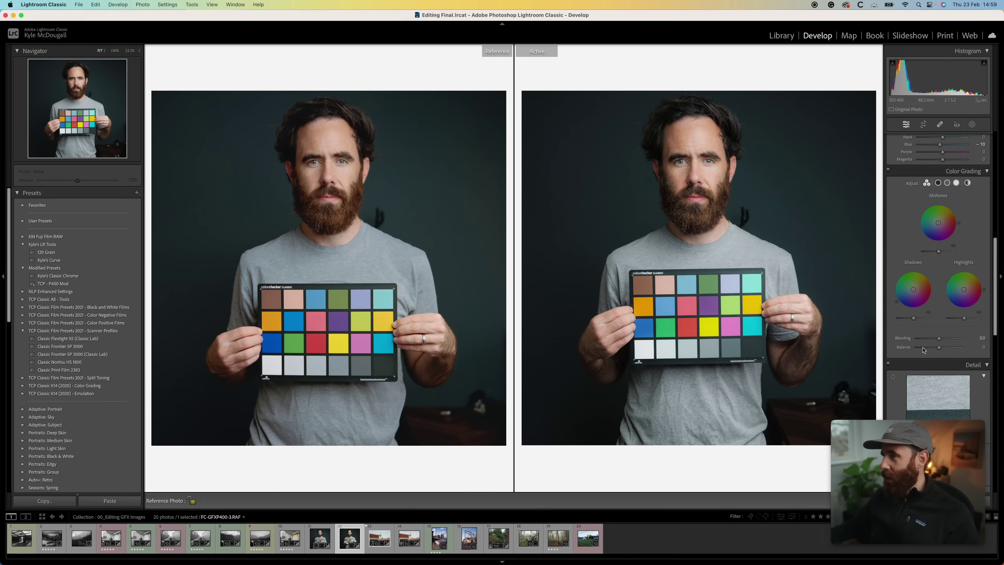
pyautogui.scroll(5, 917, 317)
pyautogui.click(896, 232)
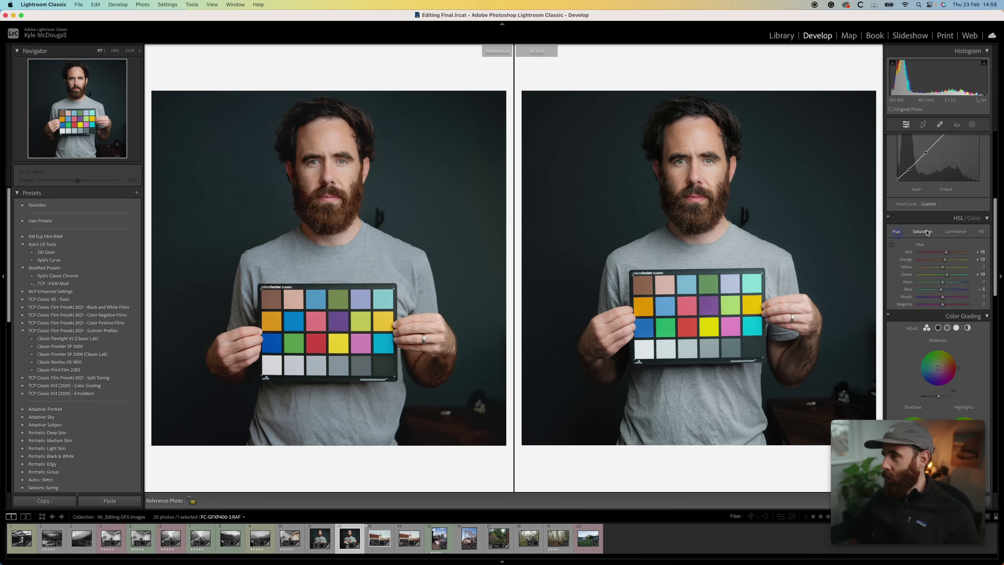
pyautogui.click(954, 232)
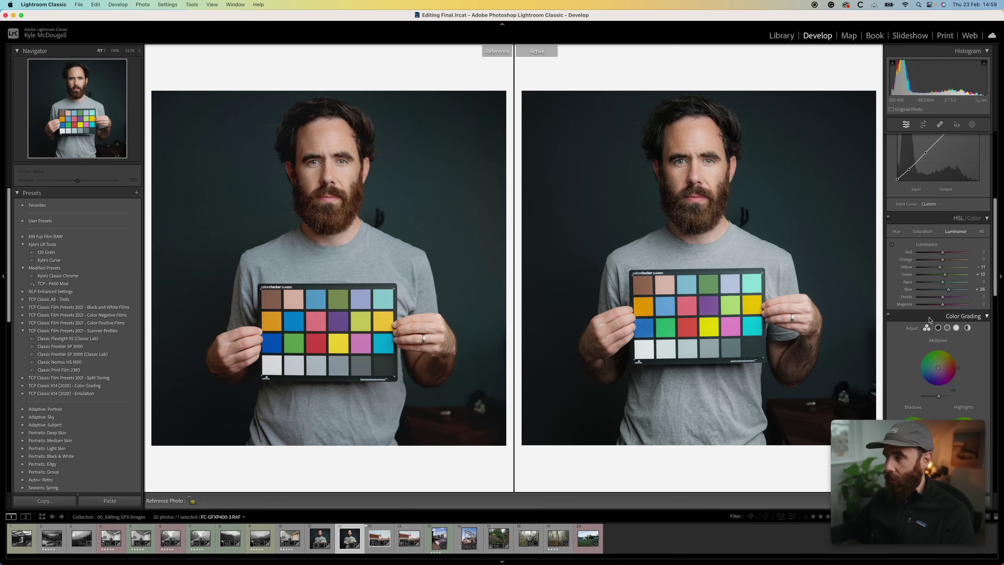
pyautogui.scroll(10, 927, 314)
pyautogui.scroll(-1, 929, 320)
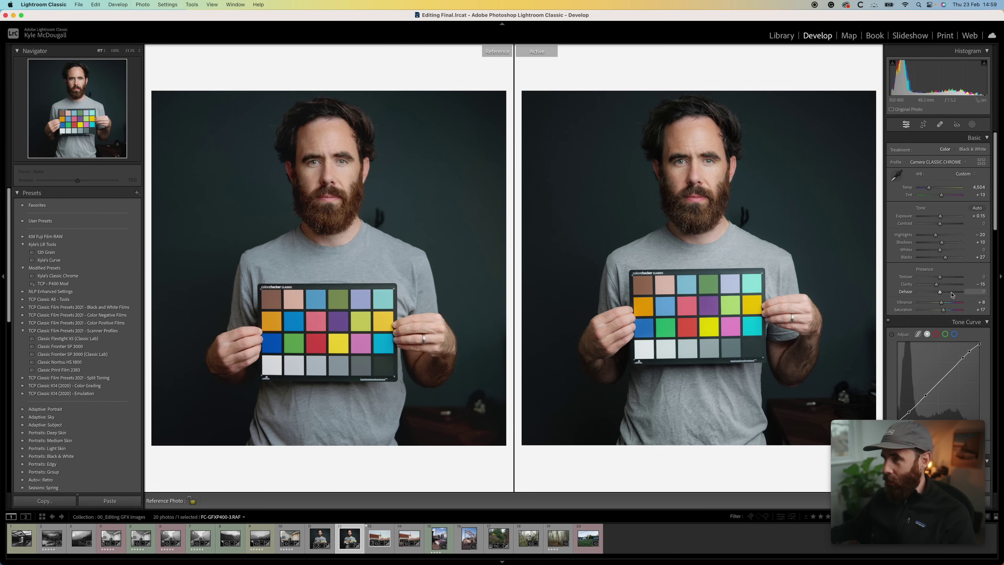
# Set the film scan of the Rexall storefront as the reference photo beside its GFX version, with both side panels hidden.
pyautogui.hotkey('shift', 'r')
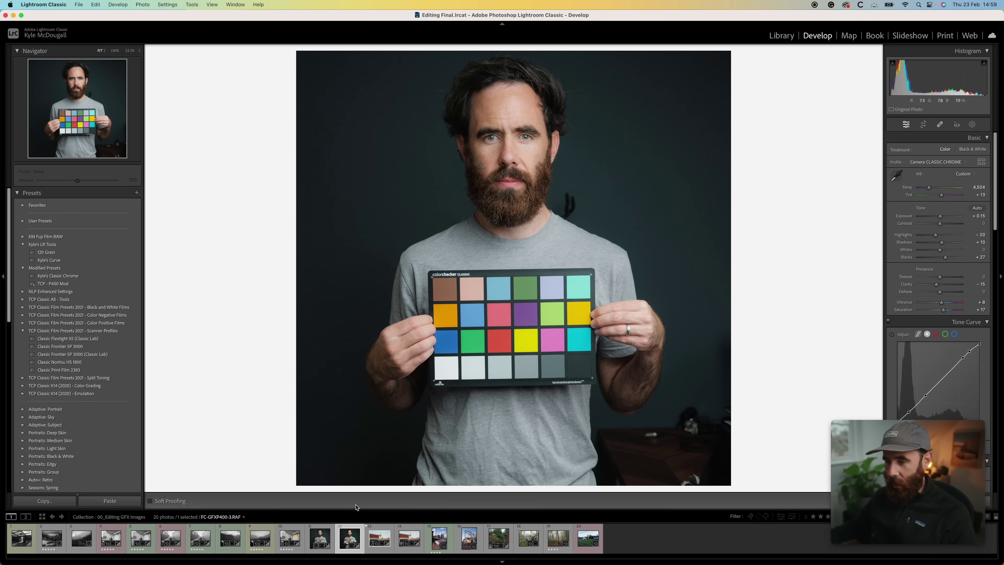
pyautogui.click(375, 536)
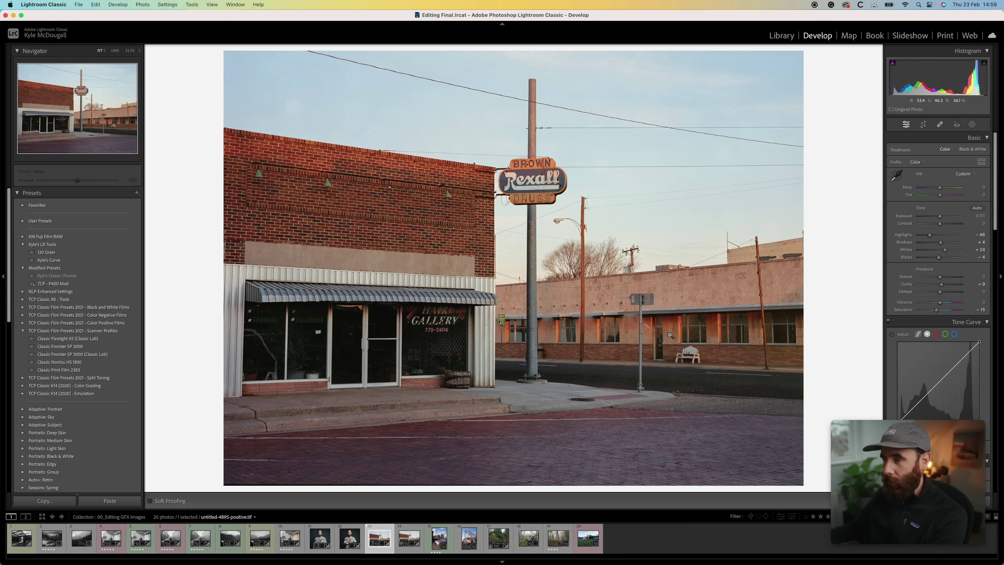
pyautogui.press('Right')
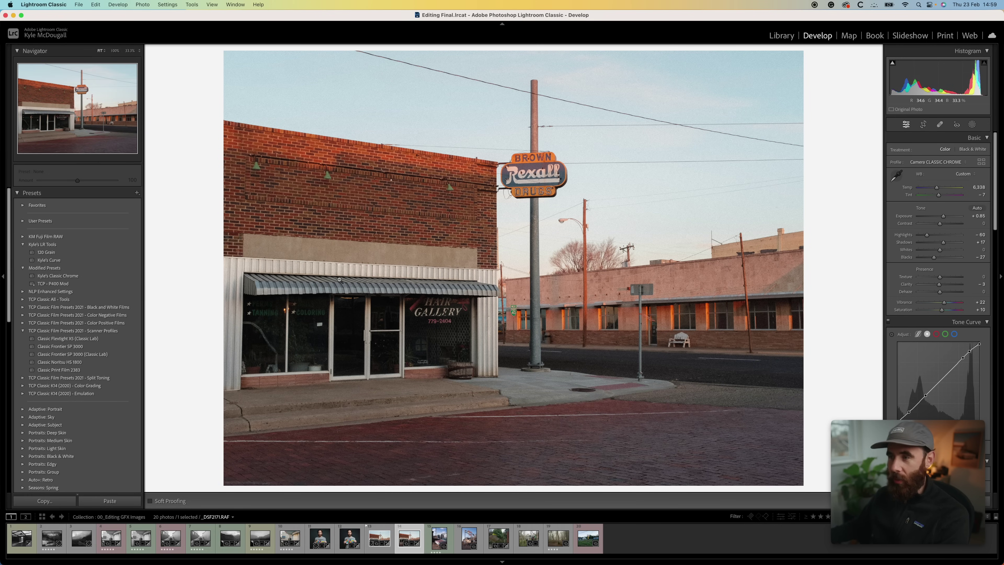
pyautogui.hotkey('shift', 'r')
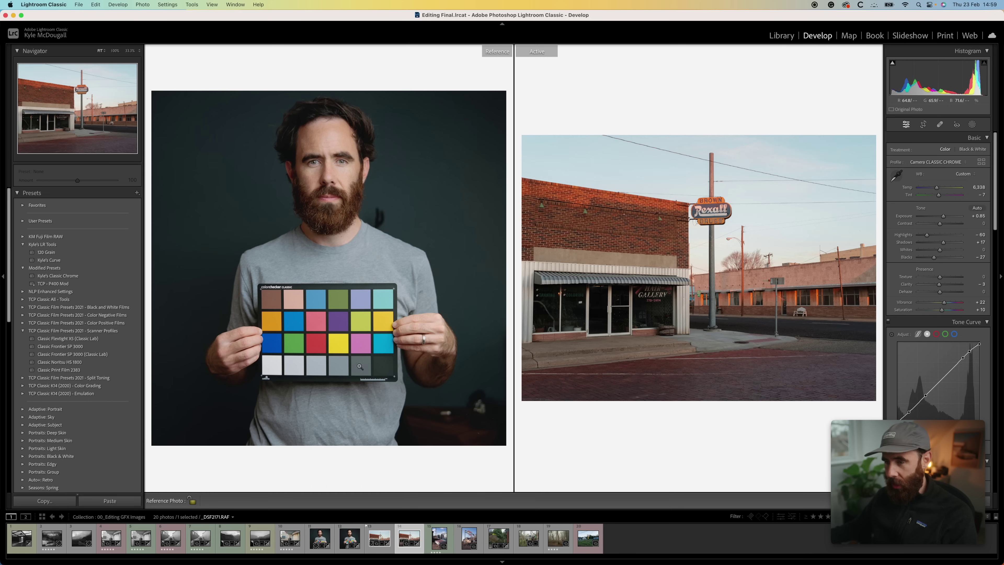
pyautogui.moveTo(373, 537); pyautogui.dragTo(348, 215)
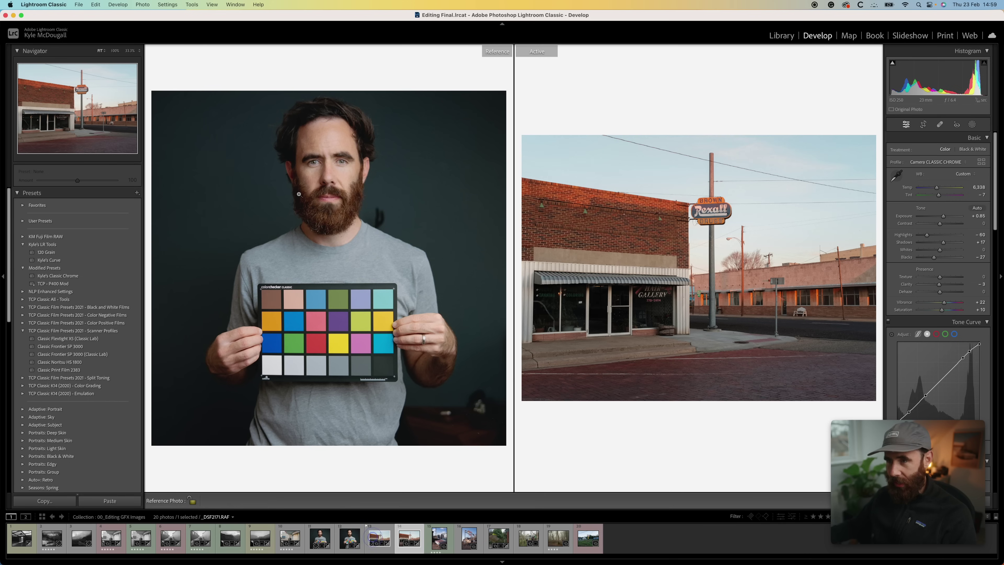
pyautogui.click(3, 239)
pyautogui.click(999, 293)
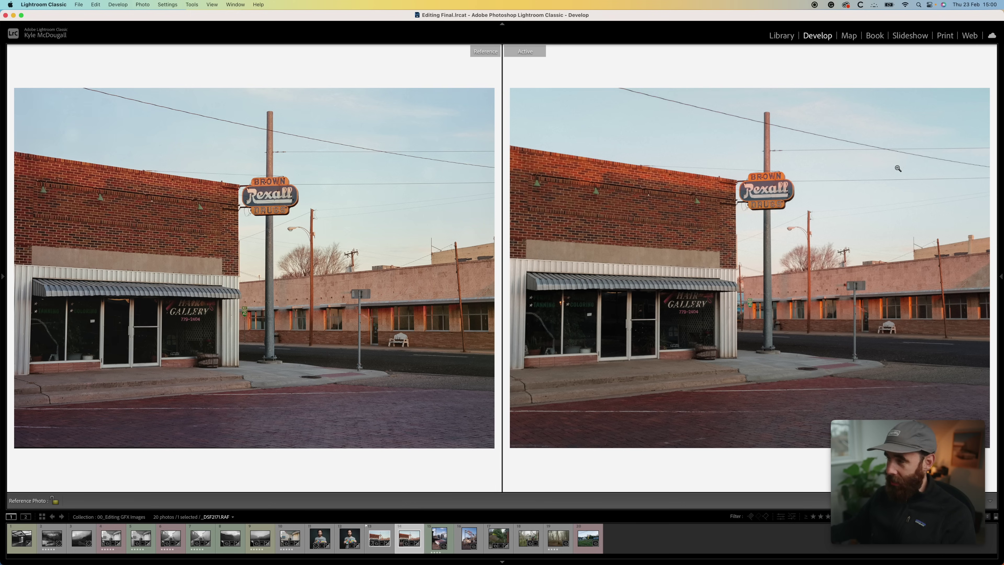
# Compare the film and GFX storefront photos side by side with the edit settings, and close the reference view.
pyautogui.click(1001, 204)
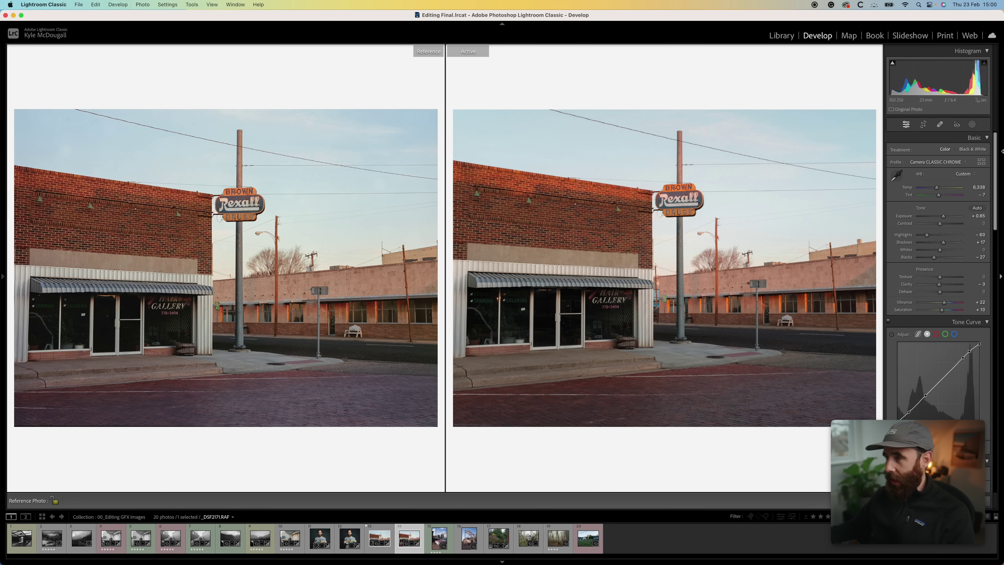
pyautogui.press('Tab')
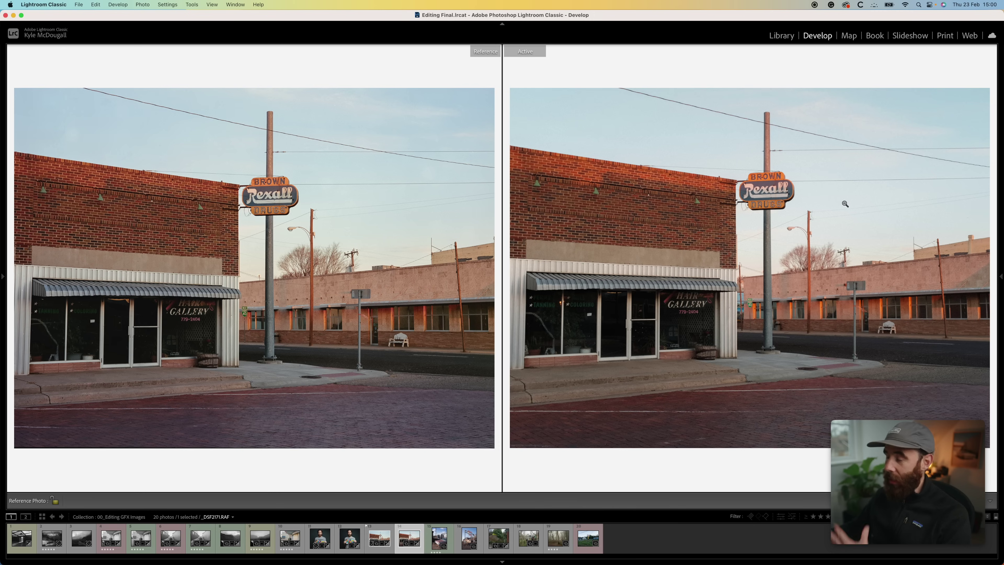
pyautogui.moveTo(1001, 202)
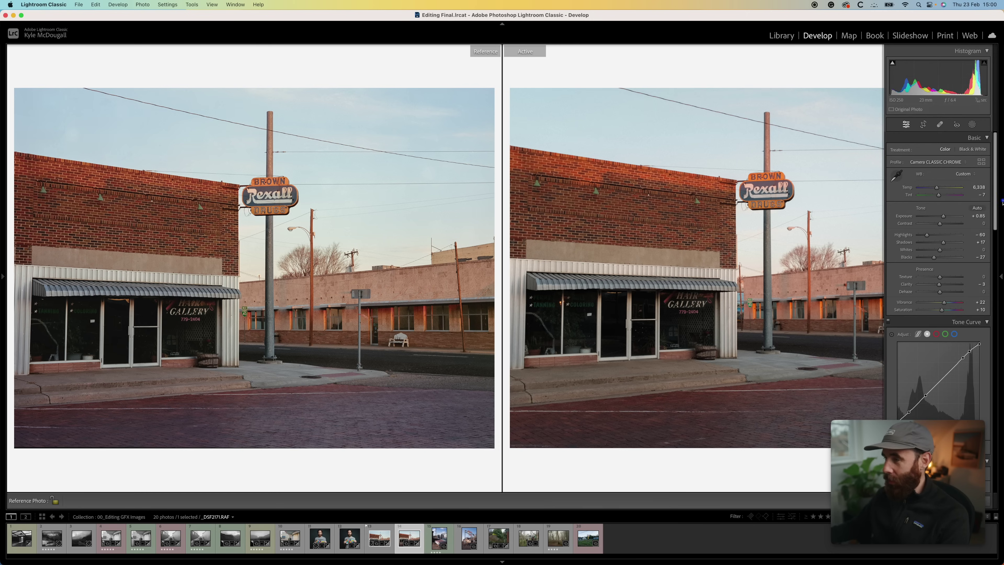
pyautogui.press('d')
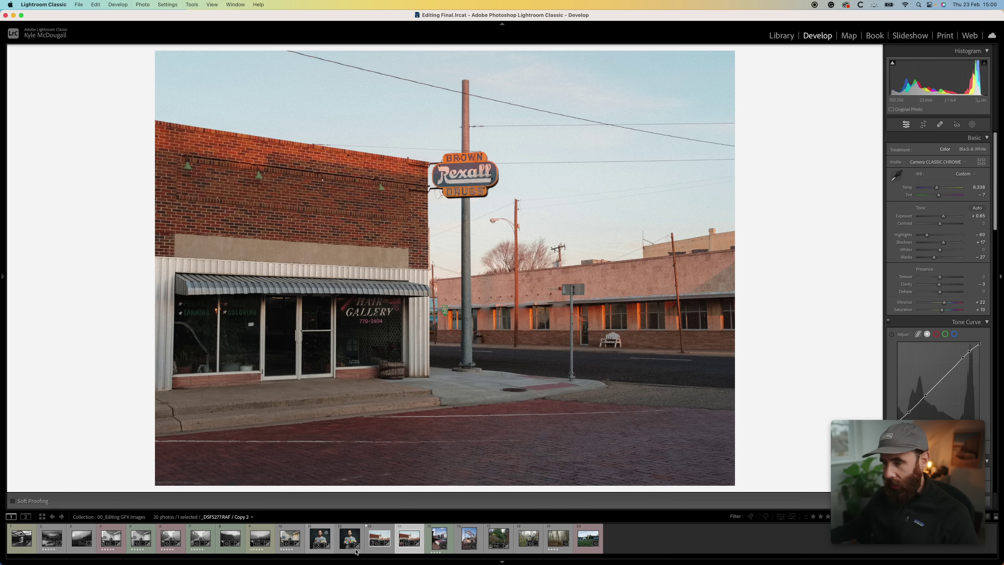
# Open the uncropped photo of the old pink car with the presets showing, and crop it to a 4 x 3 aspect ratio.
pyautogui.click(440, 536)
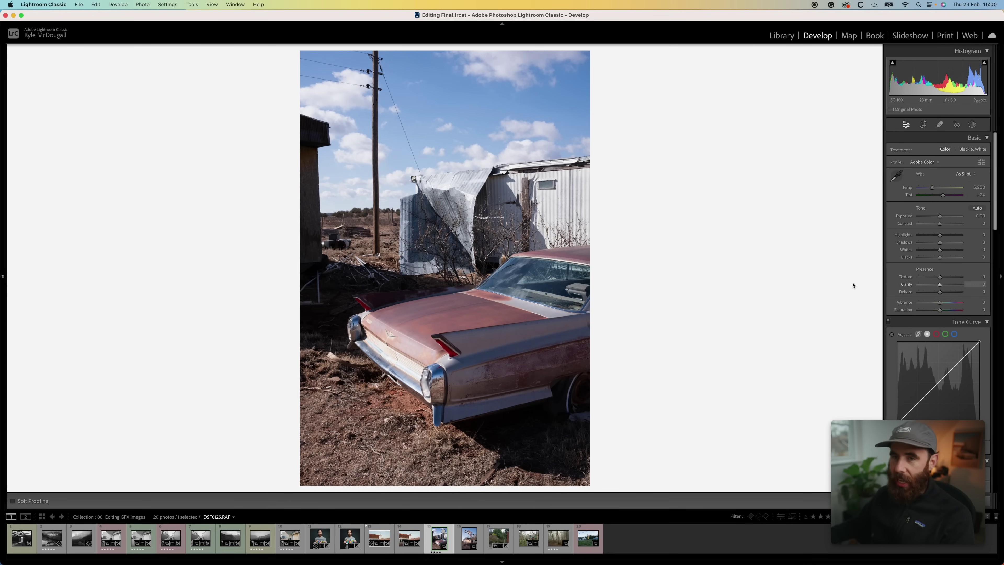
pyautogui.click(4, 239)
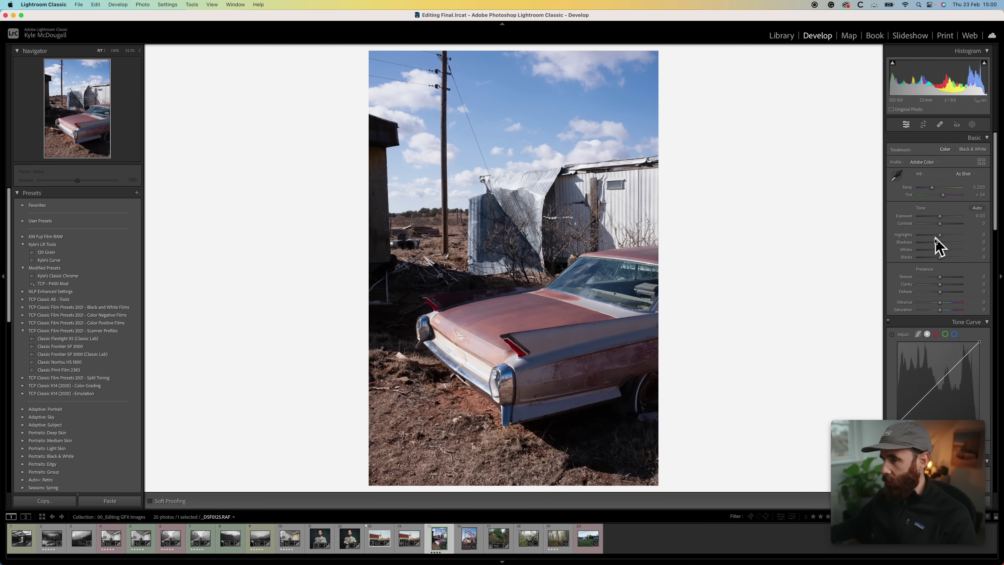
pyautogui.click(924, 124)
pyautogui.click(959, 151)
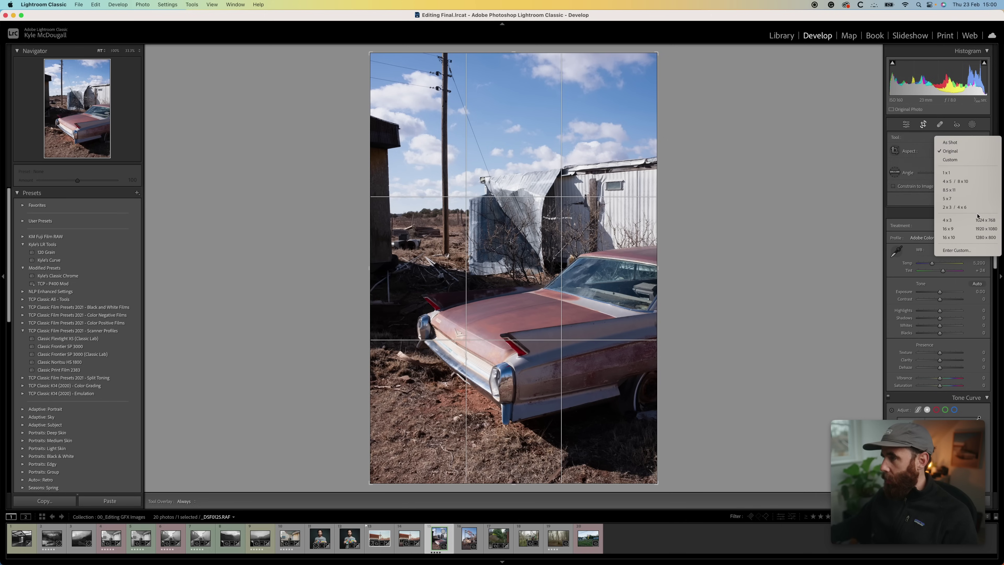
pyautogui.click(948, 219)
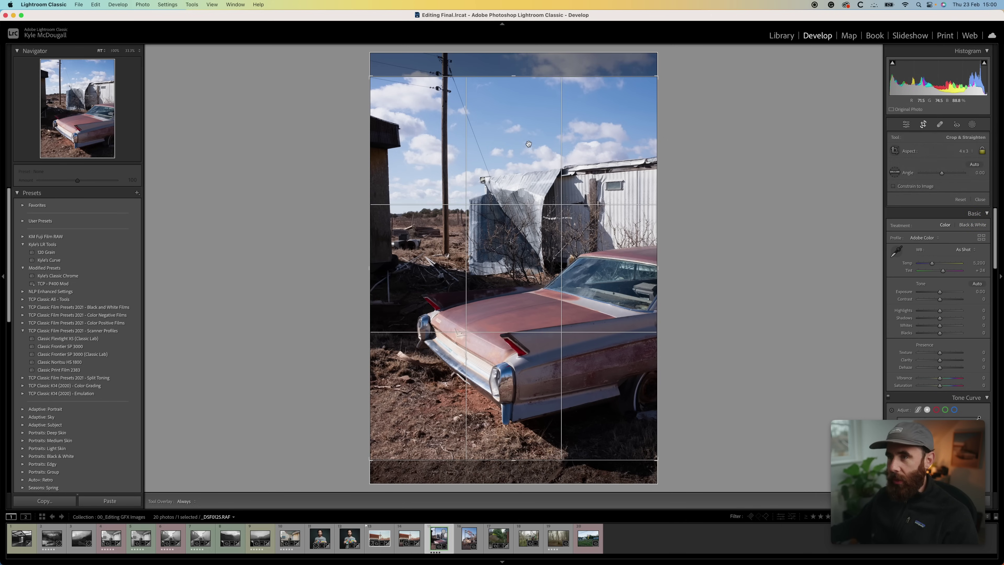
pyautogui.press('Return')
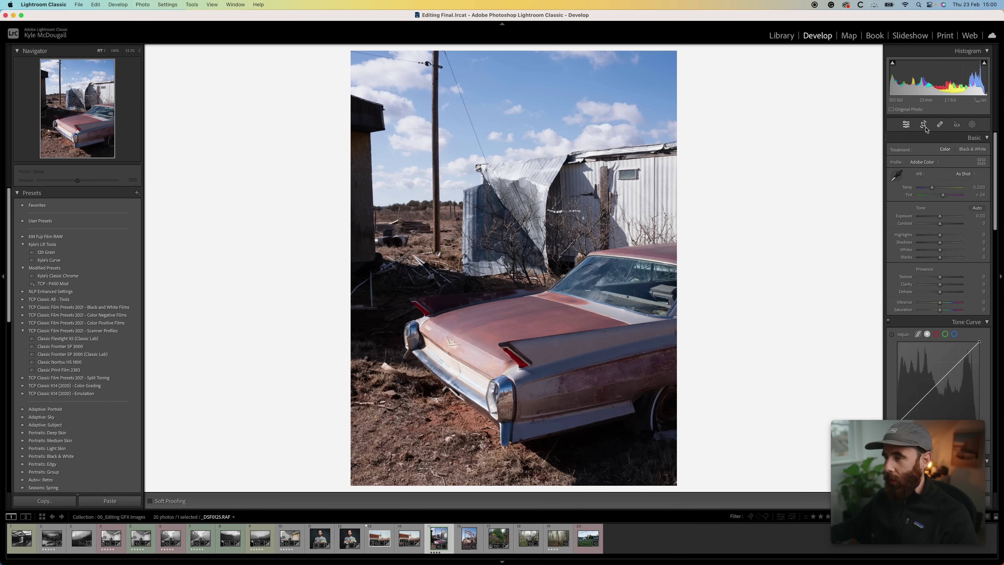
# Apply the custom Classic Chrome preset to the car photo with Temp 6,597, Tint +5, Exposure +0.75, Highlights -64, Shadows +28 and Saturation -9.
pyautogui.moveTo(941, 216); pyautogui.dragTo(944, 197)
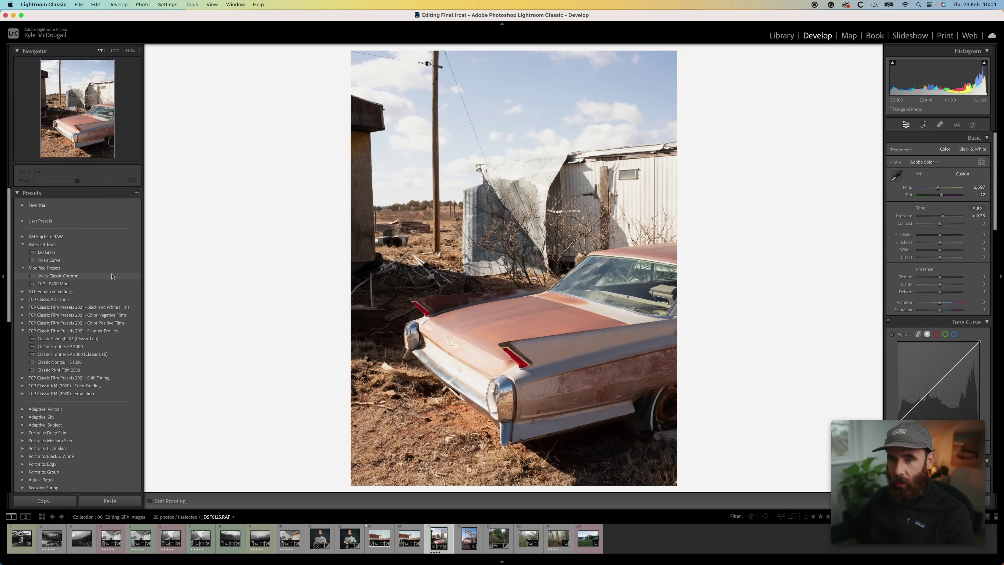
pyautogui.click(99, 277)
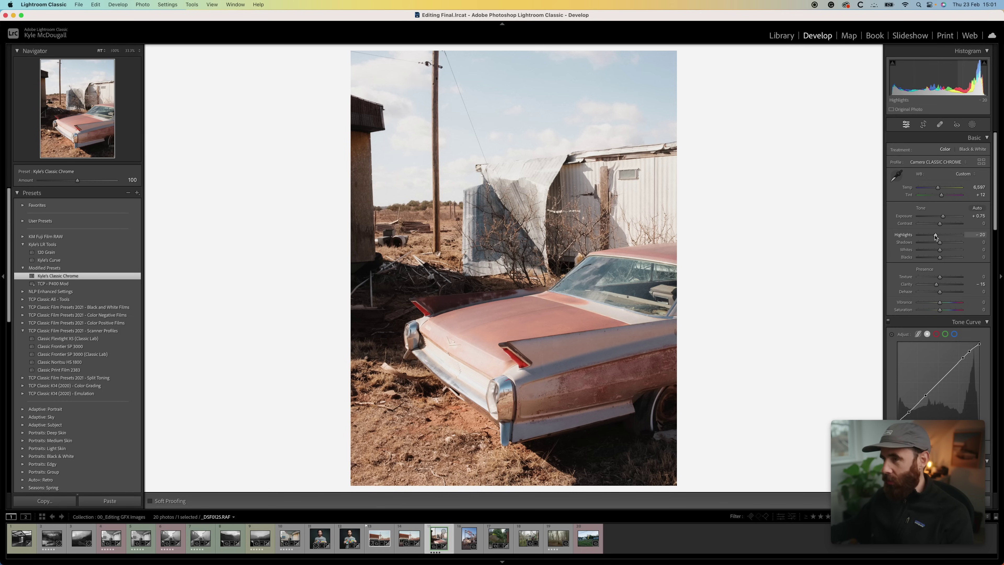
pyautogui.moveTo(935, 237); pyautogui.dragTo(926, 236)
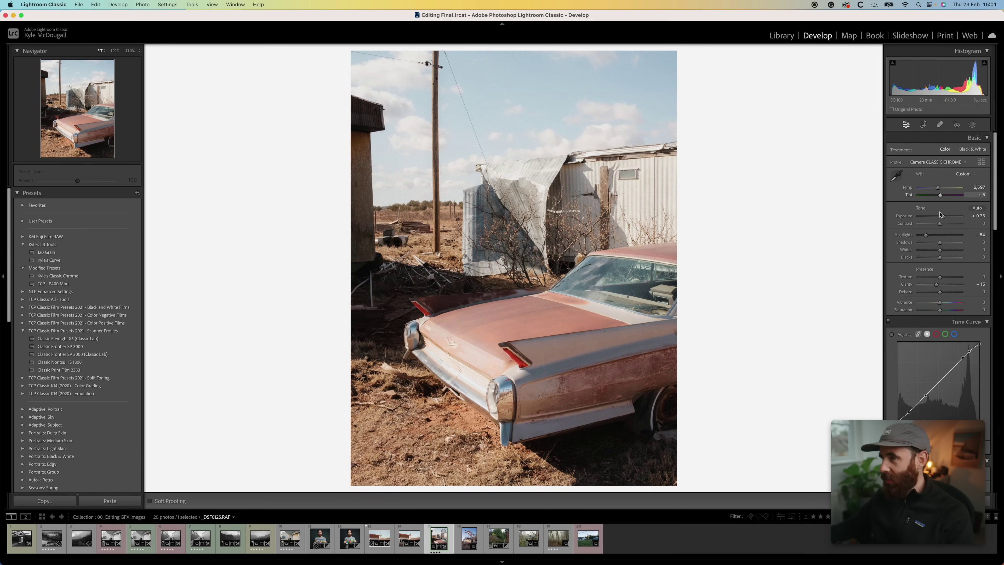
pyautogui.moveTo(940, 243); pyautogui.dragTo(945, 242)
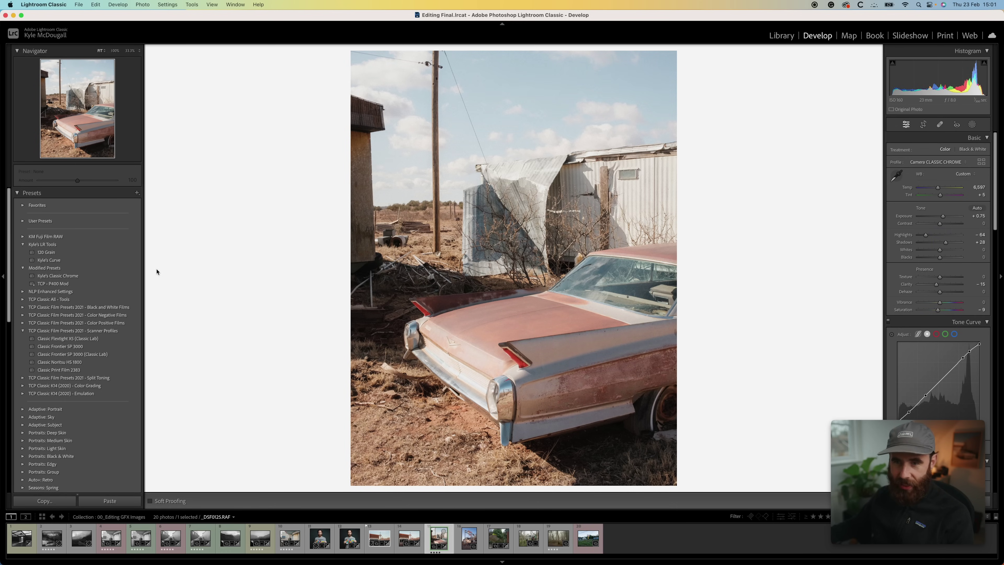
# Apply the 120 Grain preset to the car photo and check the result enlarged and in full-screen view.
pyautogui.click(62, 253)
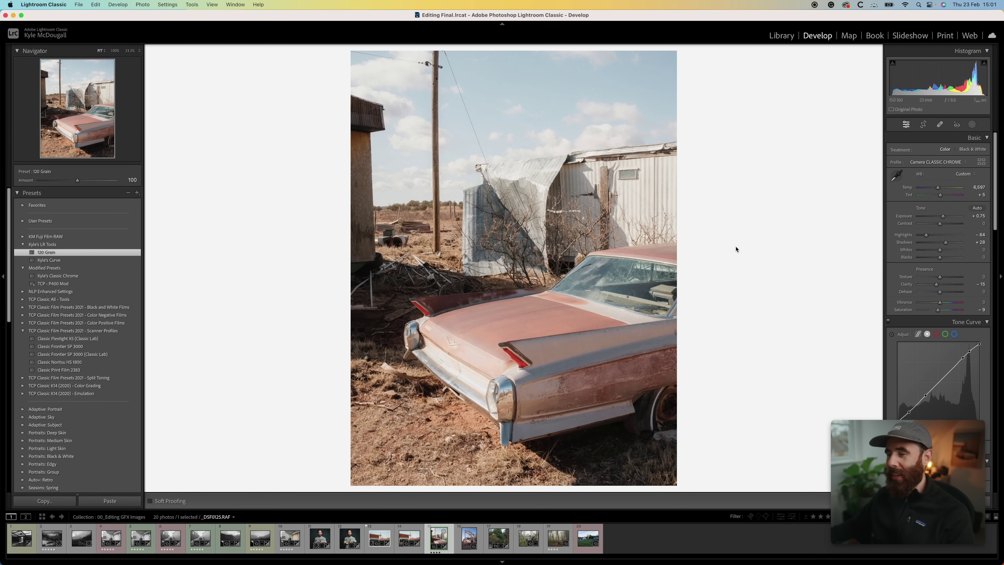
pyautogui.click(137, 51)
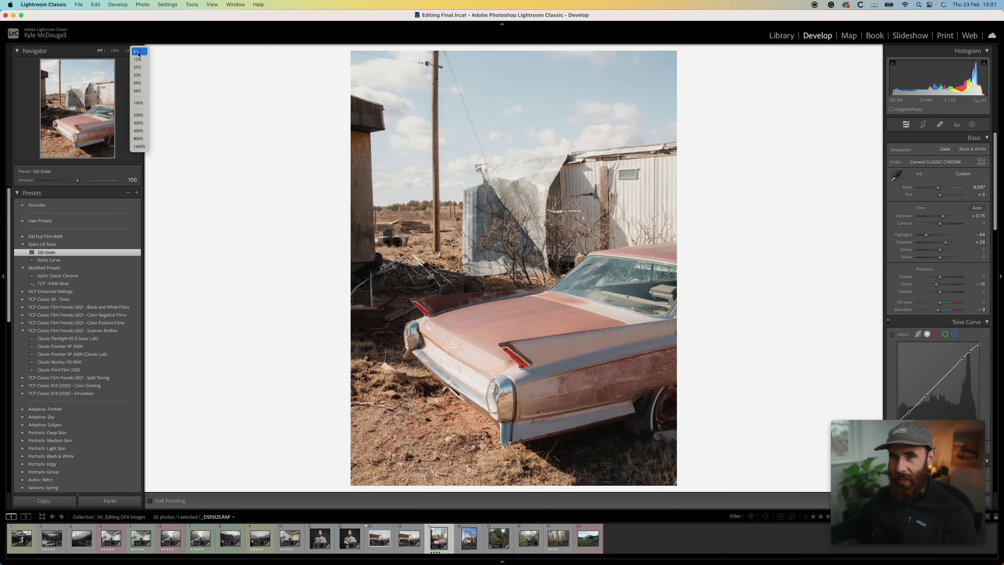
pyautogui.click(147, 83)
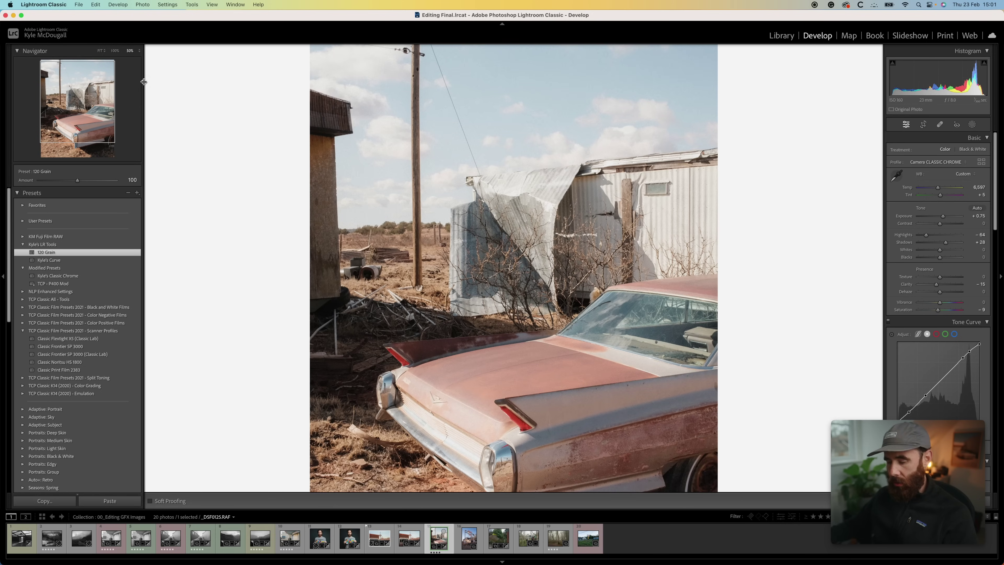
pyautogui.press('f')
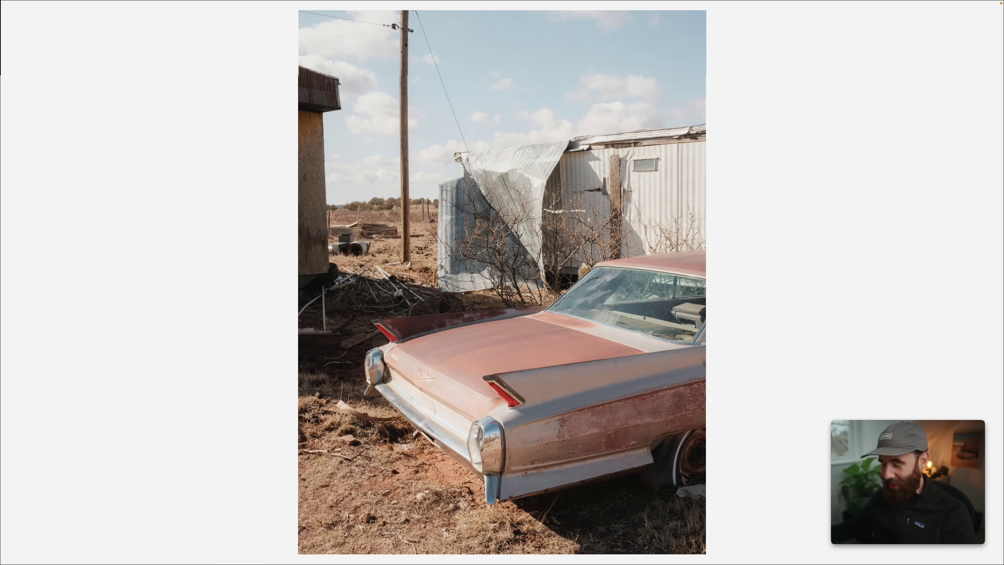
pyautogui.press('f')
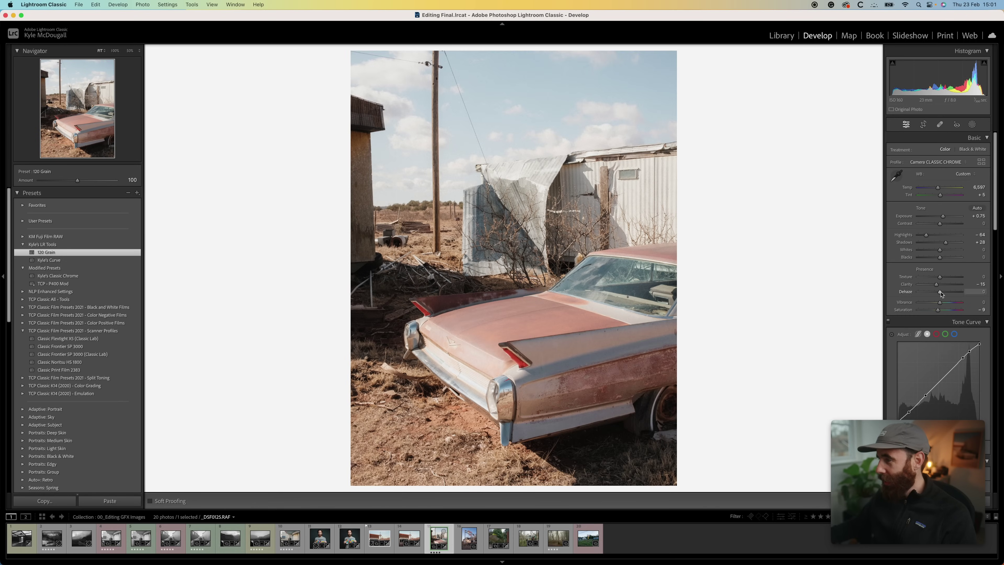
# Compare the car photo with and without the preset's HSL adjustments, leaving them enabled.
pyautogui.scroll(-10, 953, 322)
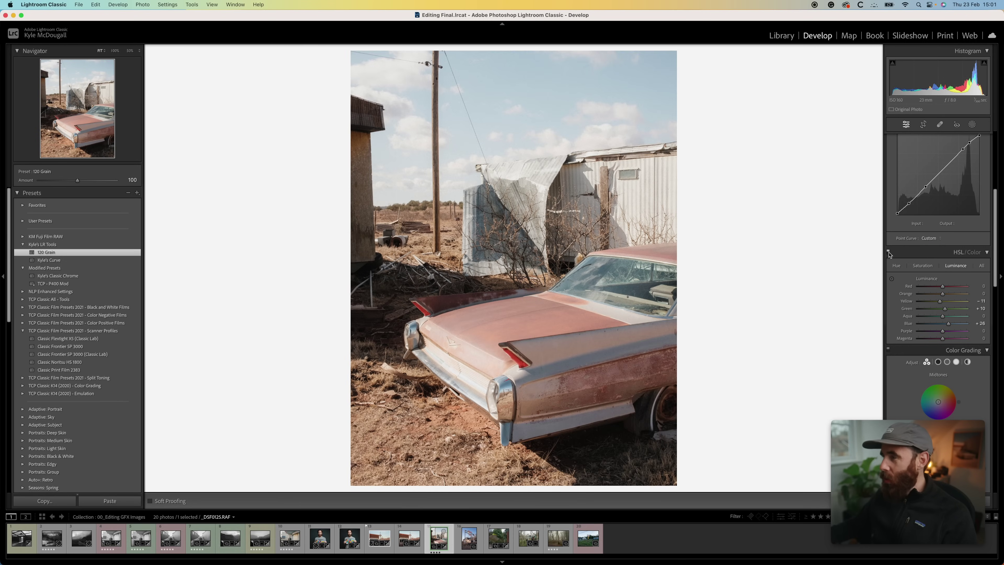
pyautogui.click(888, 253)
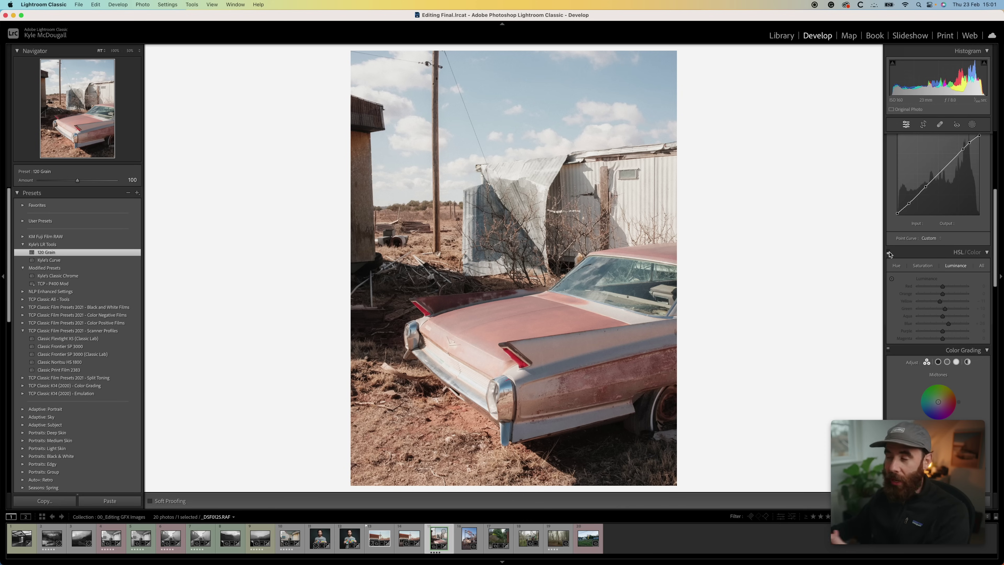
pyautogui.click(889, 252)
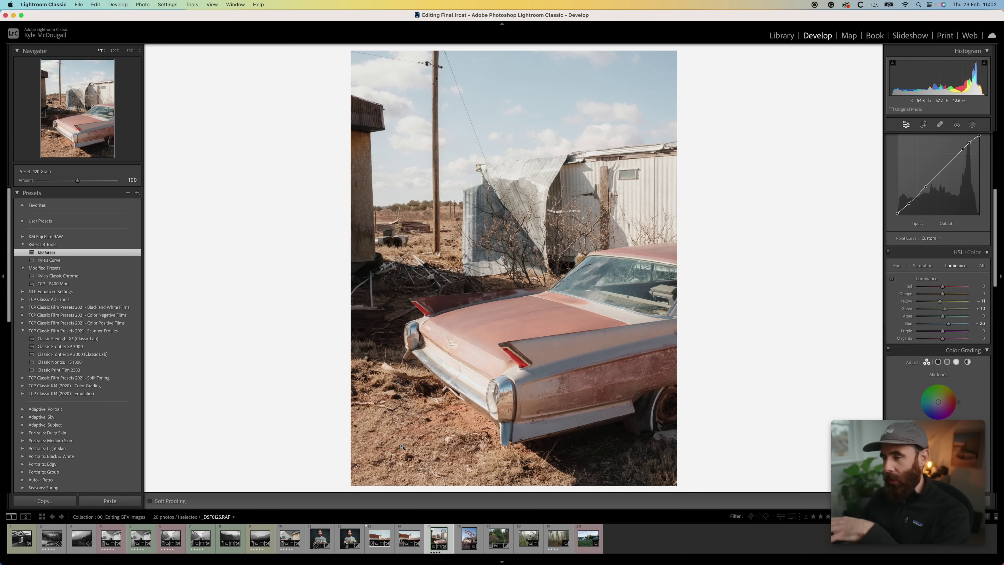
pyautogui.click(889, 251)
pyautogui.click(888, 252)
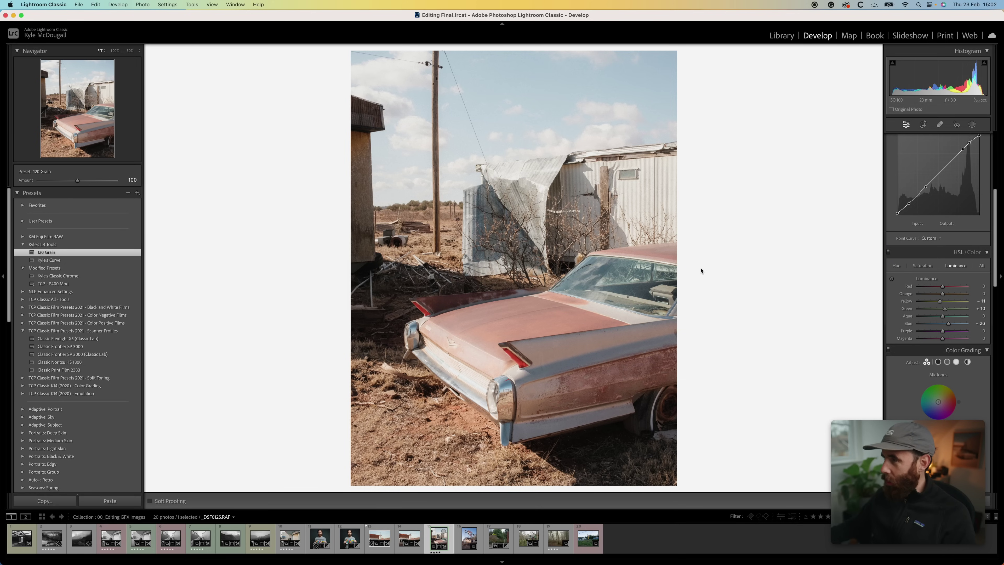
# Crop the motel cafe sign photo to a 4 x 3 aspect ratio, rotate it about 0.37 degrees and reposition the frame.
pyautogui.press('Right')
pyautogui.click(922, 124)
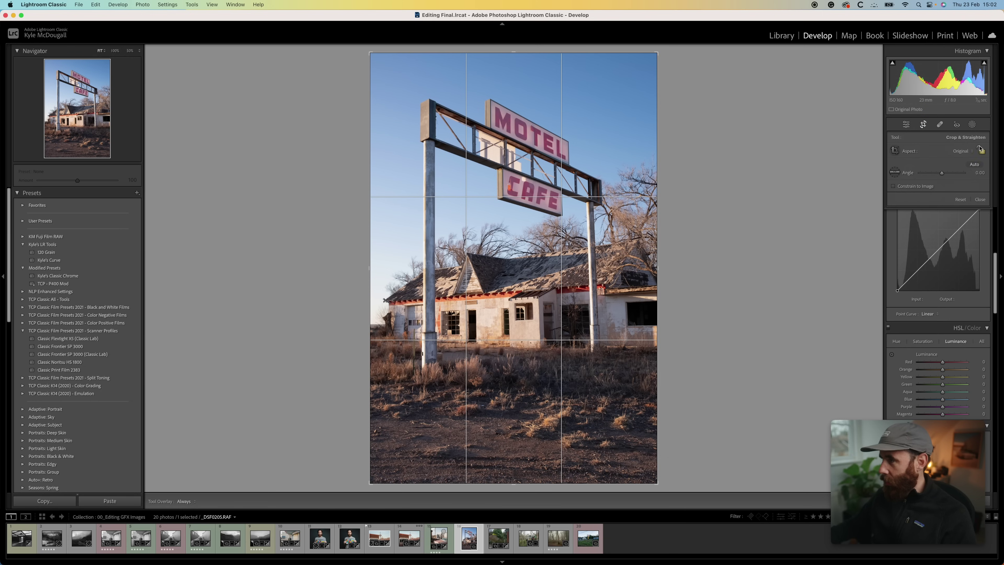
pyautogui.click(960, 152)
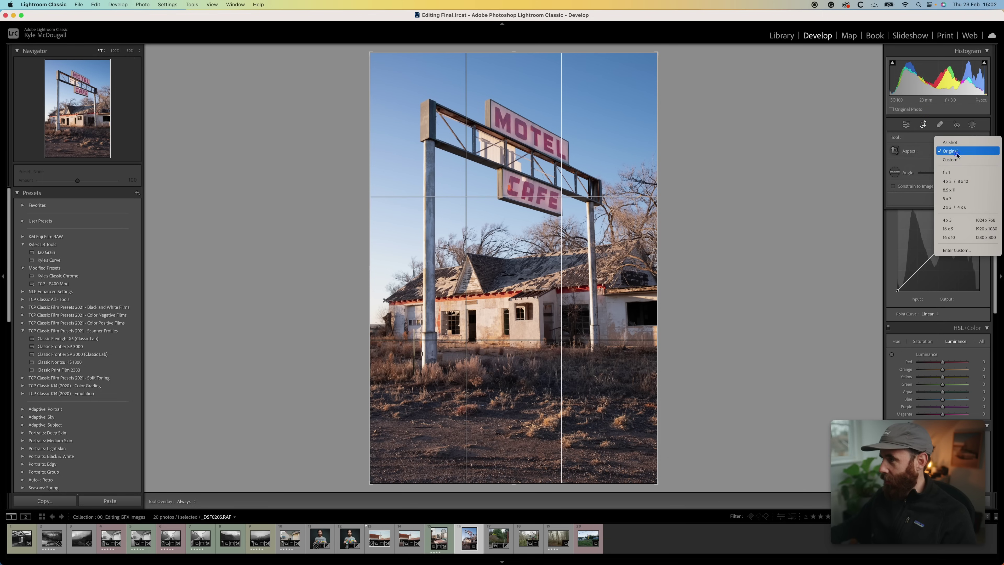
pyautogui.click(960, 220)
pyautogui.moveTo(775, 221); pyautogui.dragTo(720, 187)
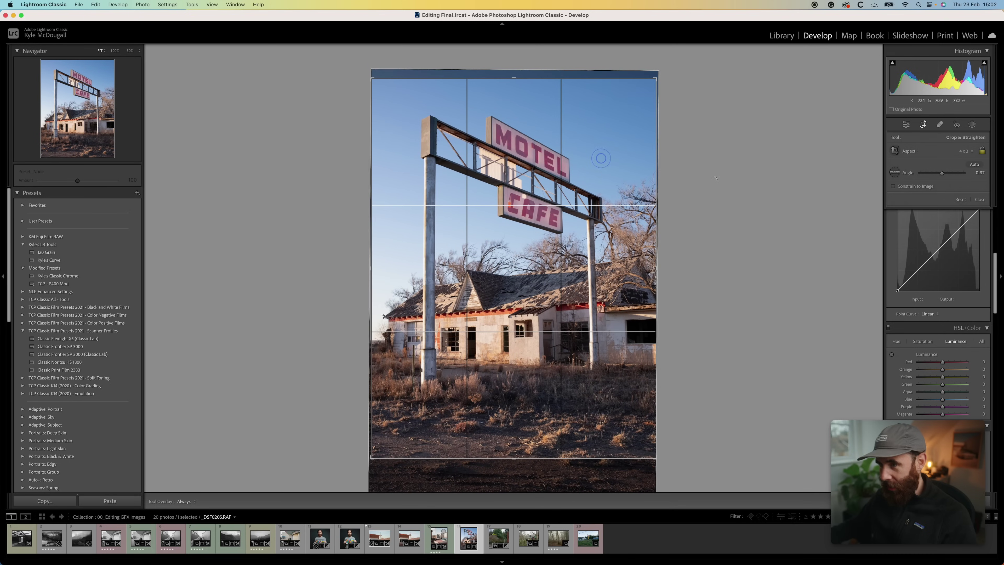
pyautogui.moveTo(715, 174); pyautogui.dragTo(717, 175)
pyautogui.press('Return')
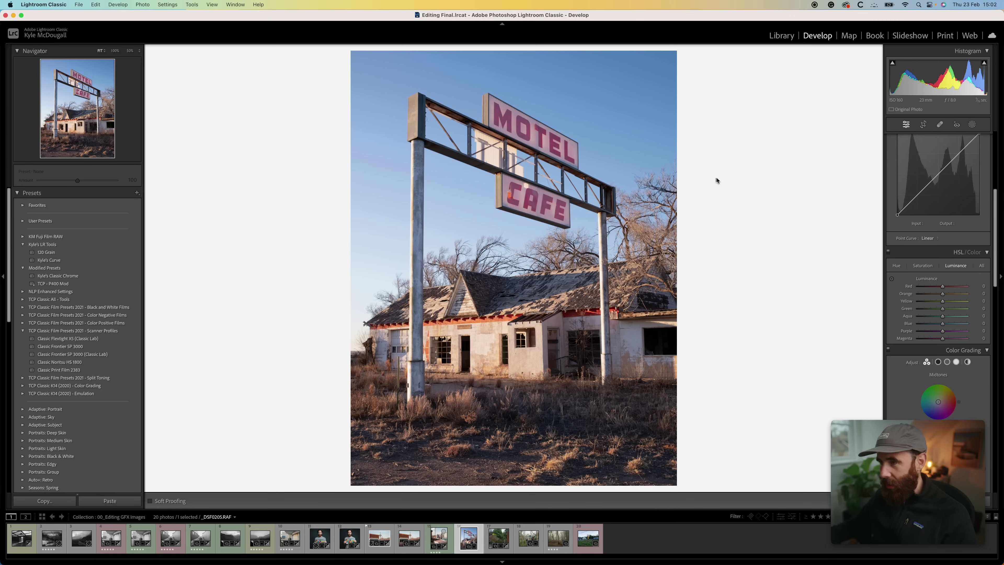
# Warm the motel photo's white balance to Temp 7,049 and Tint +18.
pyautogui.scroll(5, 939, 307)
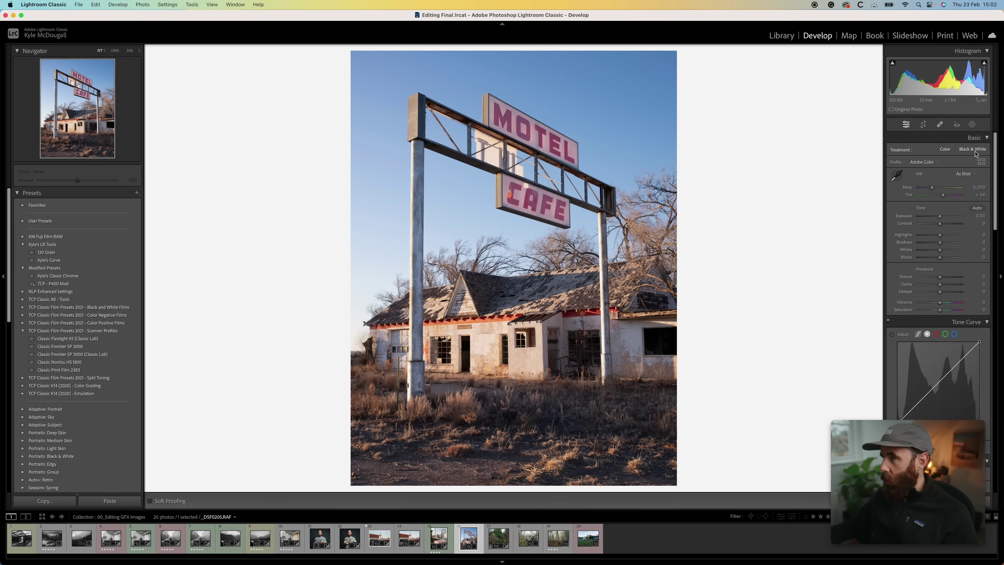
pyautogui.click(923, 125)
pyautogui.click(923, 125)
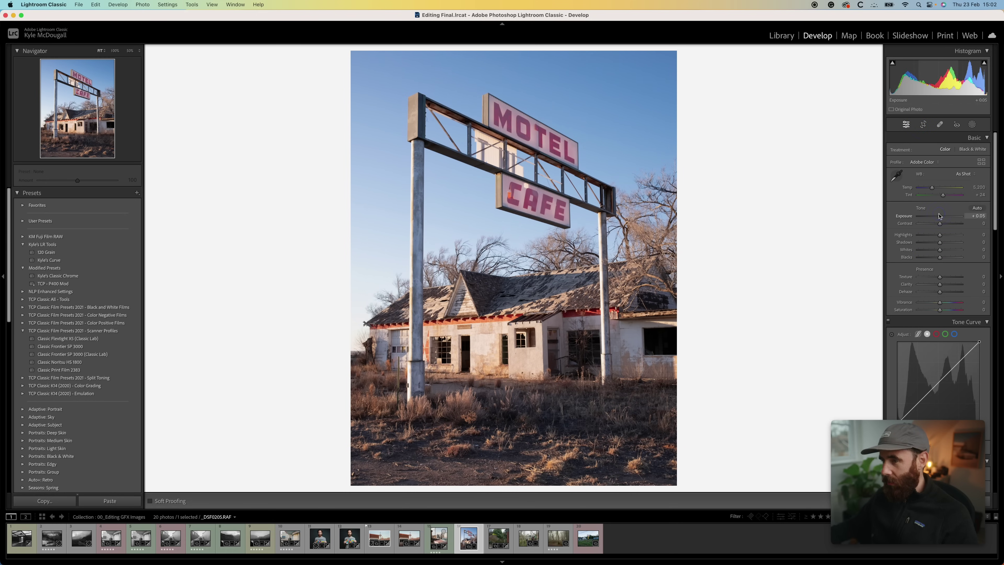
pyautogui.moveTo(932, 187); pyautogui.dragTo(939, 188)
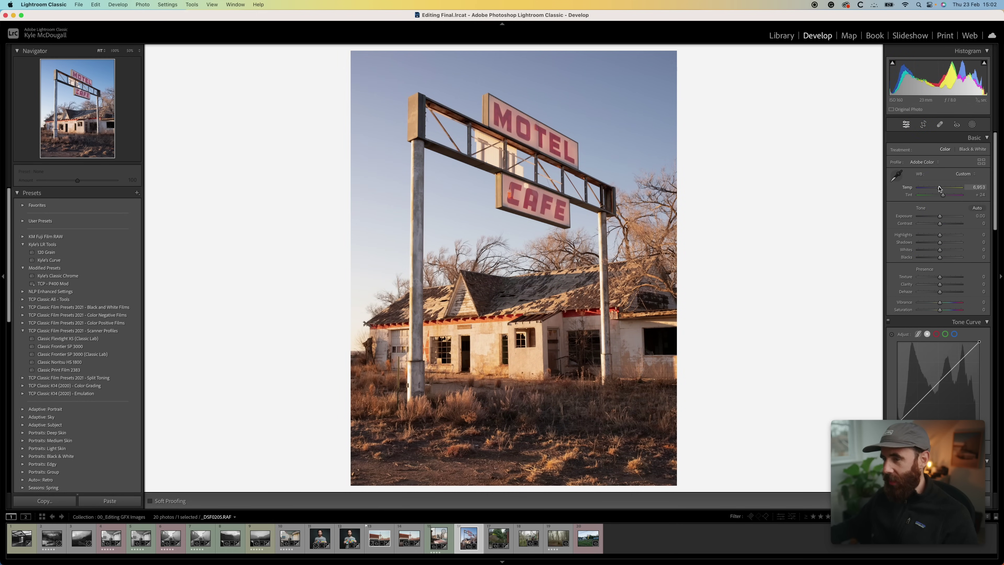
pyautogui.moveTo(940, 188); pyautogui.dragTo(940, 189)
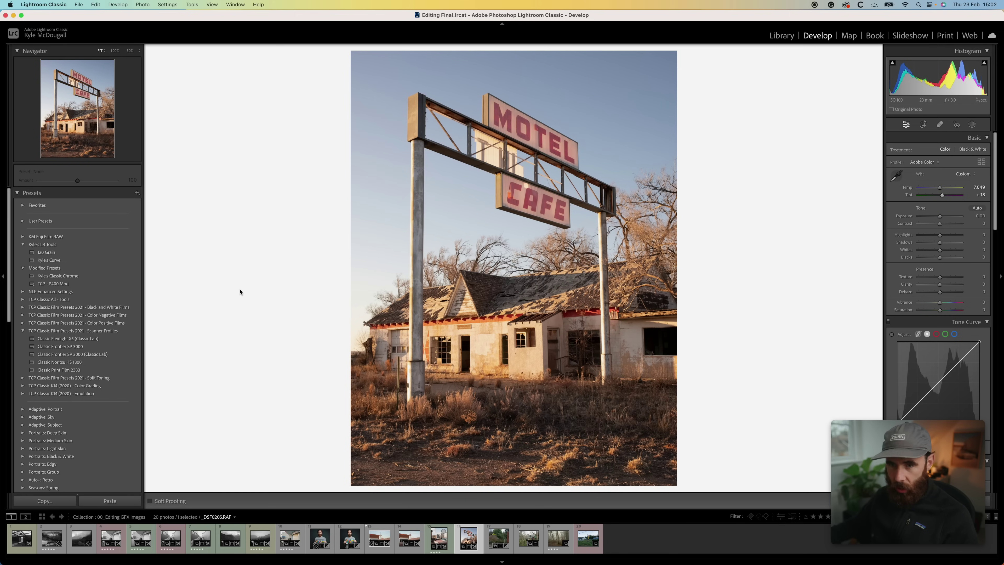
# Apply the custom Classic Chrome preset to the motel photo and set Exposure -0.05, Highlights -55, Shadows +12, Blacks +8 and Saturation -2.
pyautogui.click(93, 277)
pyautogui.click(93, 277)
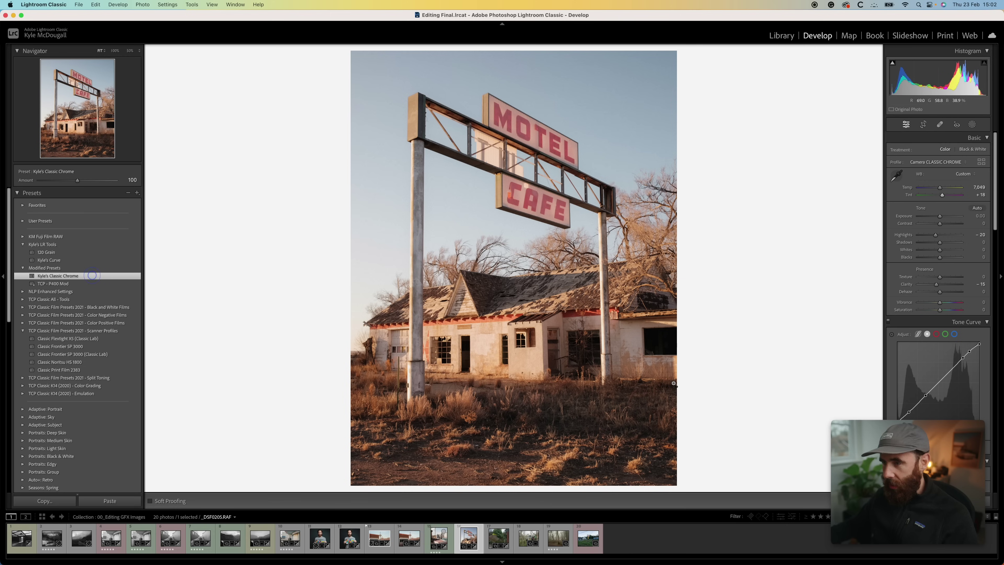
pyautogui.moveTo(940, 216); pyautogui.dragTo(939, 216)
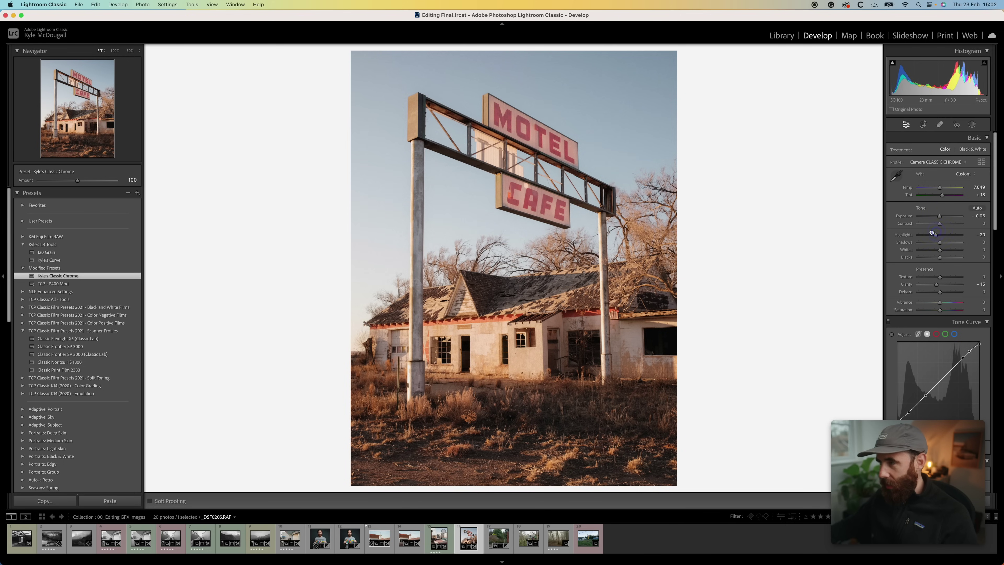
pyautogui.moveTo(932, 234); pyautogui.dragTo(941, 259)
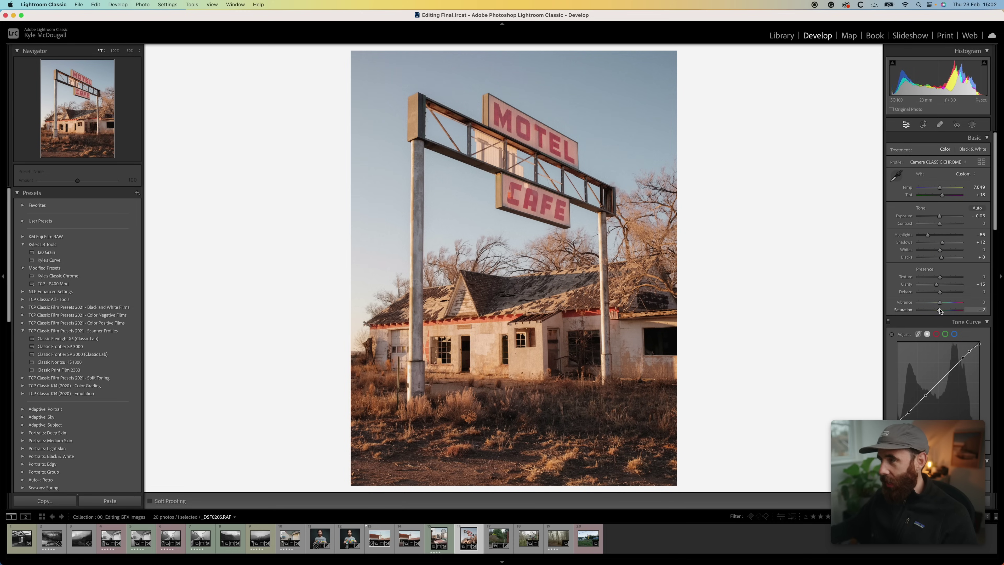
# Refine the motel photo's straightening to an angle of about 0.65 degrees and set Contrast +6.
pyautogui.click(923, 124)
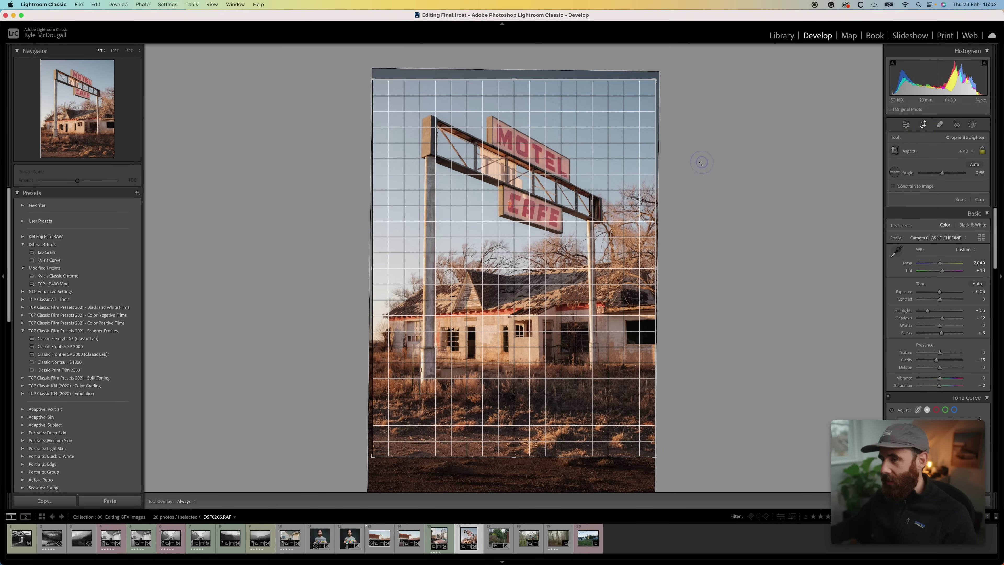
pyautogui.press('Return')
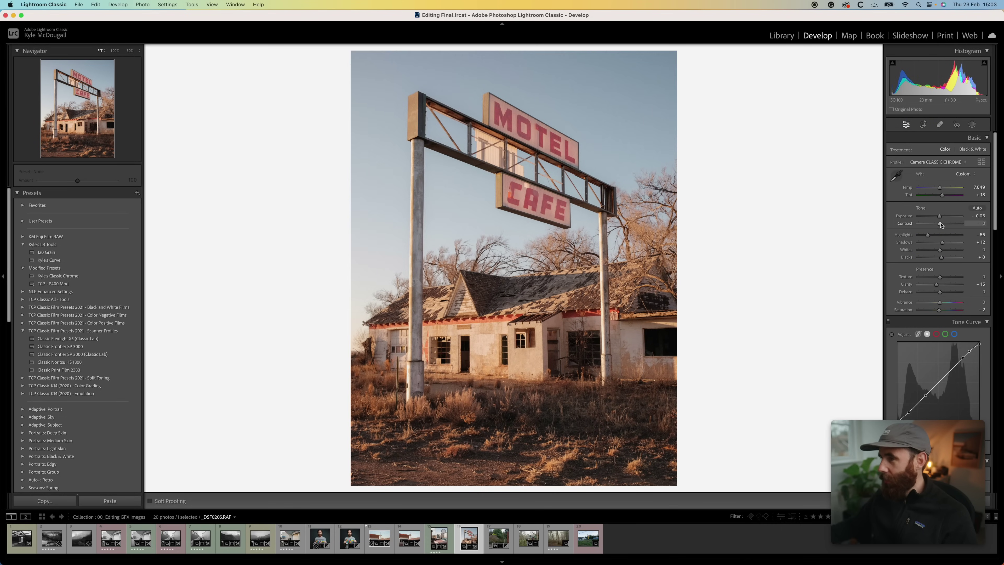
# Compare the motel photo with and without the HSL adjustments, leave them enabled, and return to the basic settings.
pyautogui.scroll(-5, 933, 277)
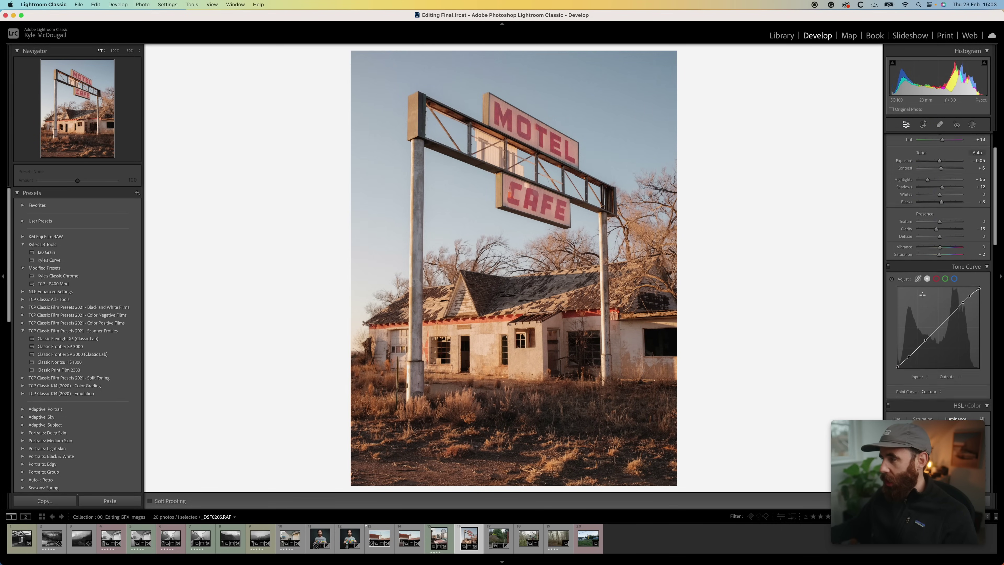
pyautogui.scroll(-1, 909, 277)
pyautogui.click(888, 247)
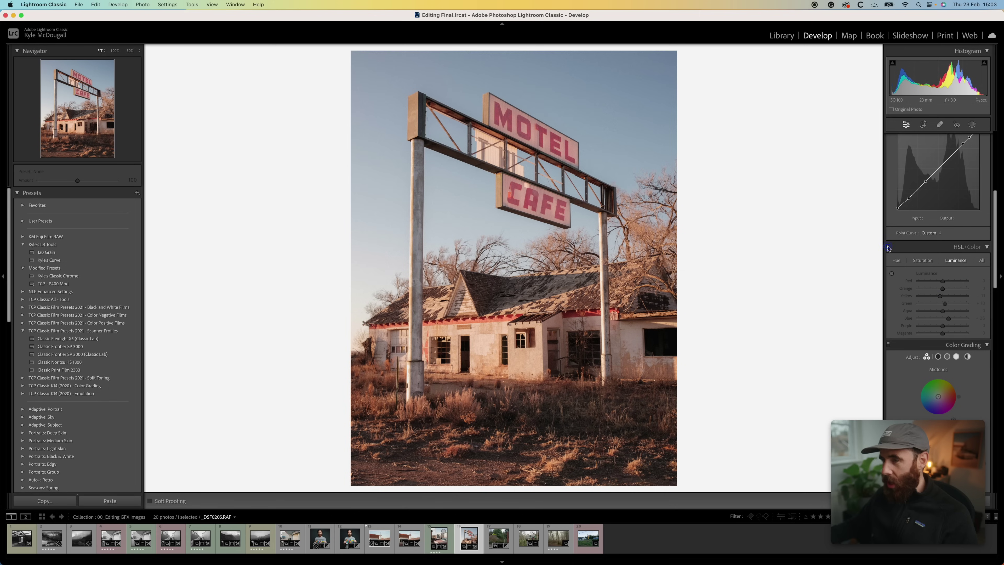
pyautogui.click(888, 247)
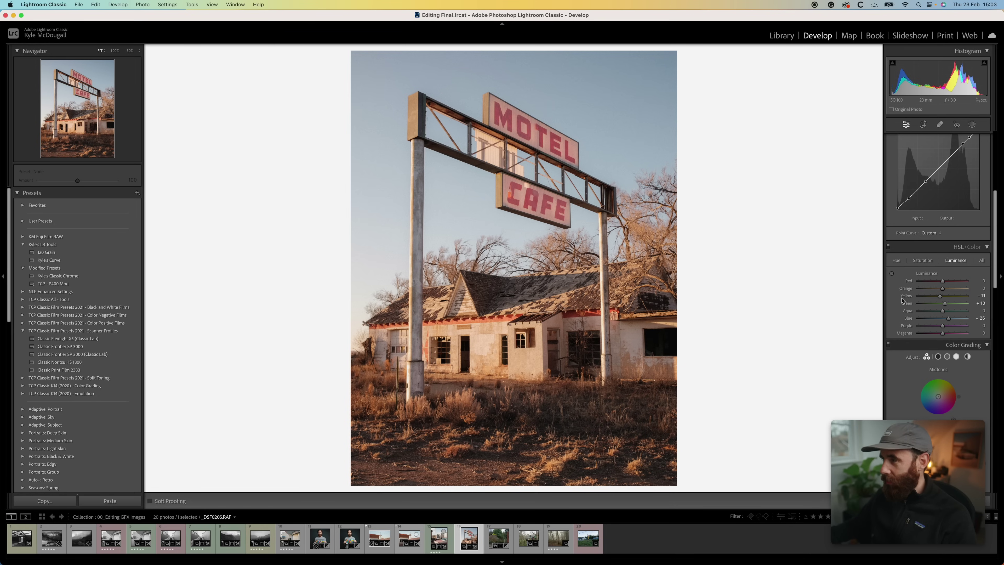
pyautogui.scroll(5, 932, 293)
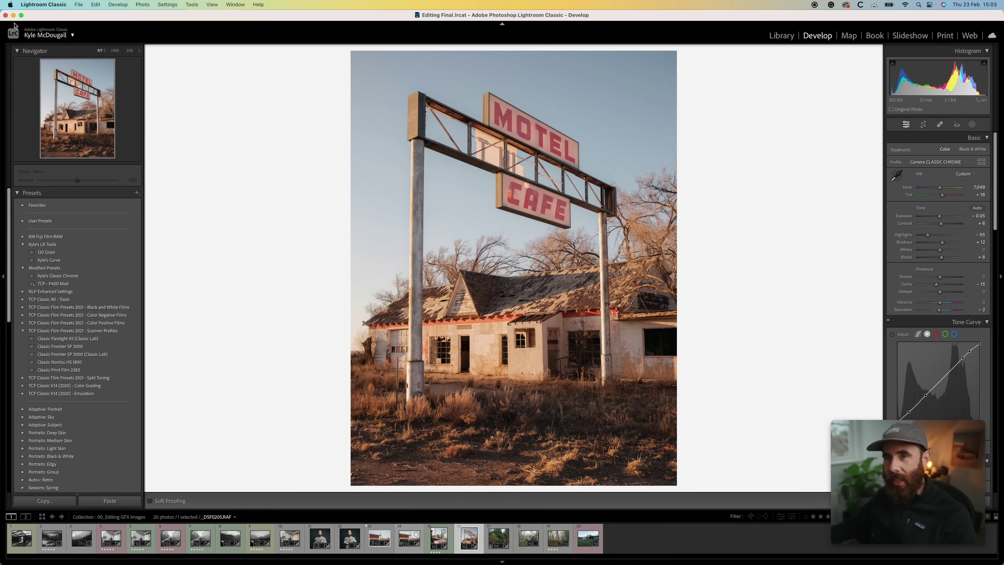
# Inspect the motel building, roof and windows at 100% magnification.
pyautogui.click(115, 52)
pyautogui.click(80, 123)
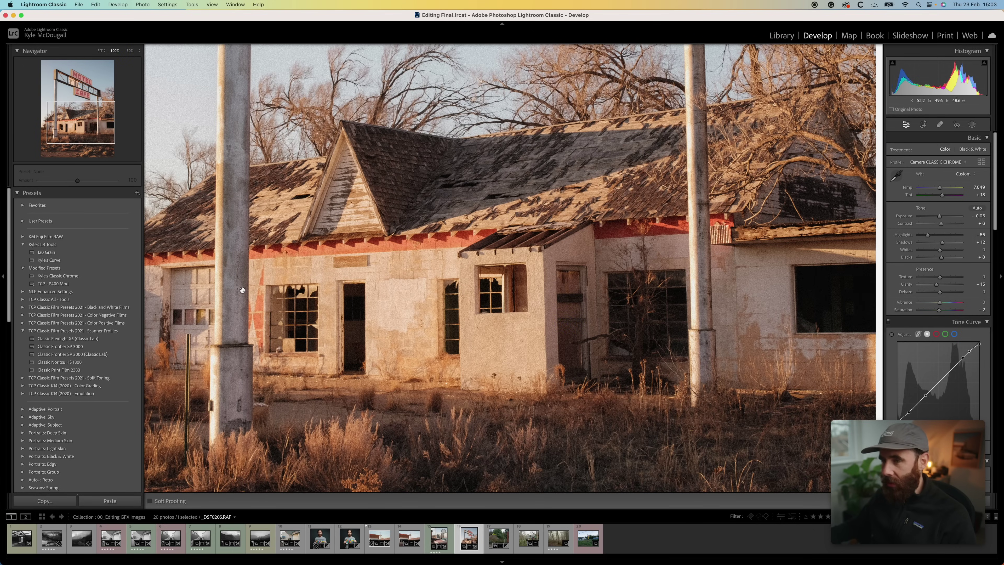
pyautogui.moveTo(298, 293); pyautogui.dragTo(475, 300)
pyautogui.moveTo(577, 277); pyautogui.dragTo(455, 275)
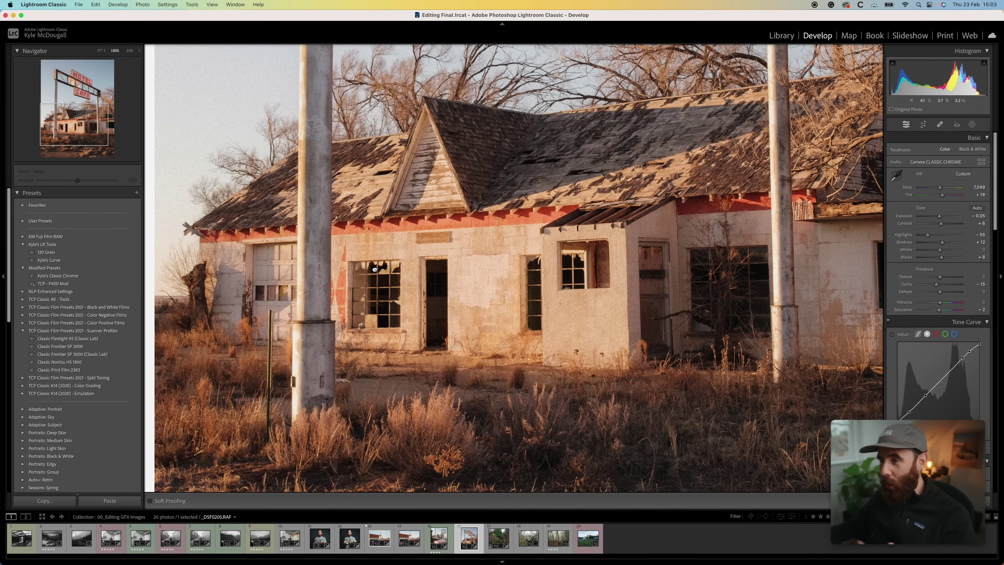
pyautogui.moveTo(574, 271)
pyautogui.mouseDown()
pyautogui.moveTo(413, 273)
pyautogui.moveTo(404, 303)
pyautogui.mouseUp()
pyautogui.moveTo(536, 222); pyautogui.dragTo(517, 224)
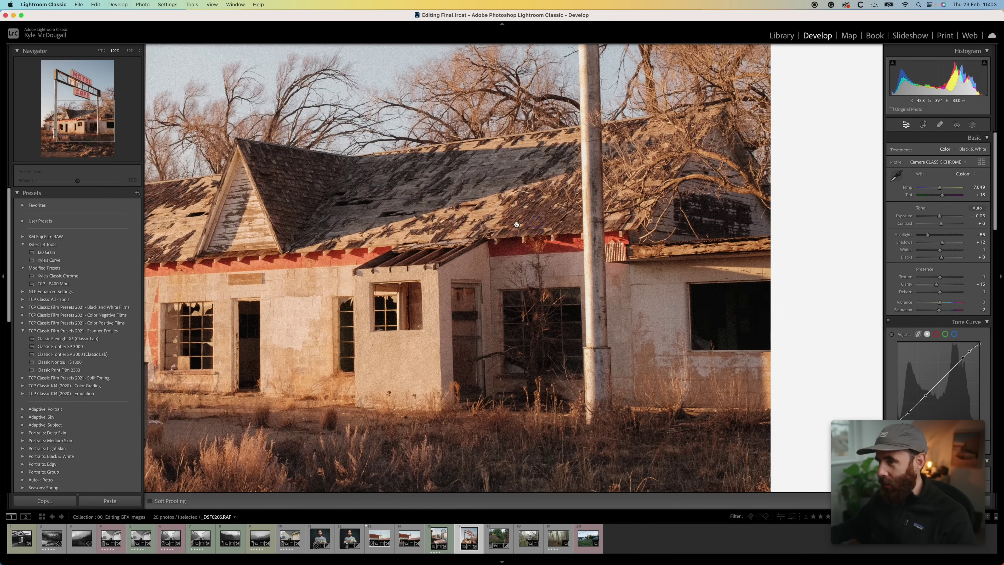
# Try Clarity at 0 on the enlarged motel photo, compare before and after, and undo the change.
pyautogui.click(982, 284)
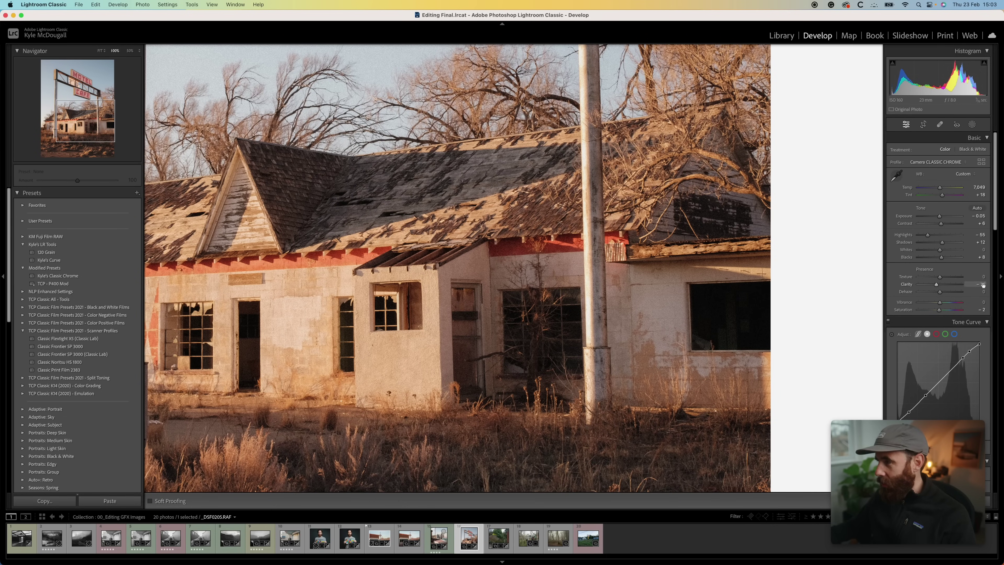
pyautogui.press('Return')
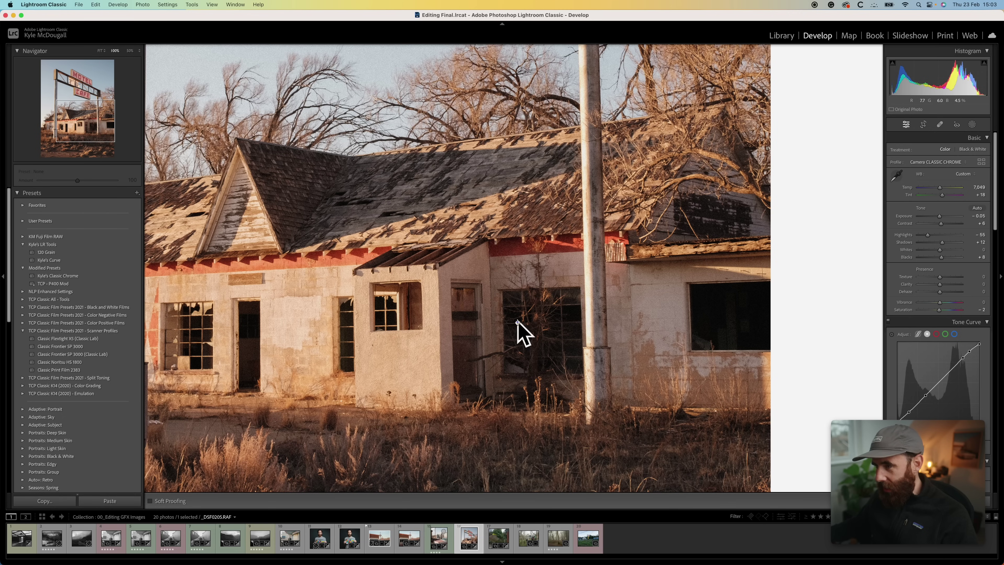
pyautogui.moveTo(522, 332); pyautogui.dragTo(829, 341)
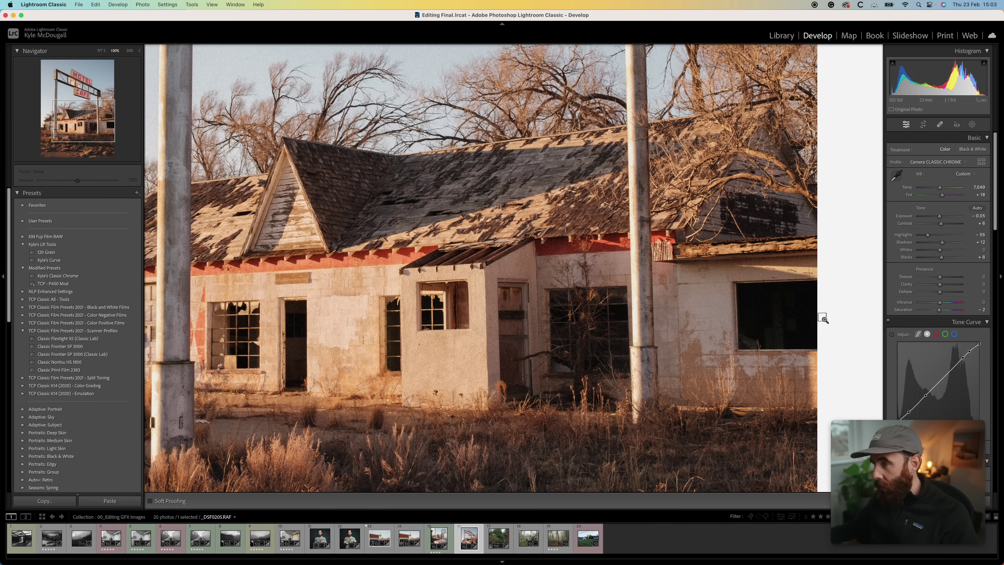
pyautogui.press('super+z')
pyautogui.press('super+shift+z')
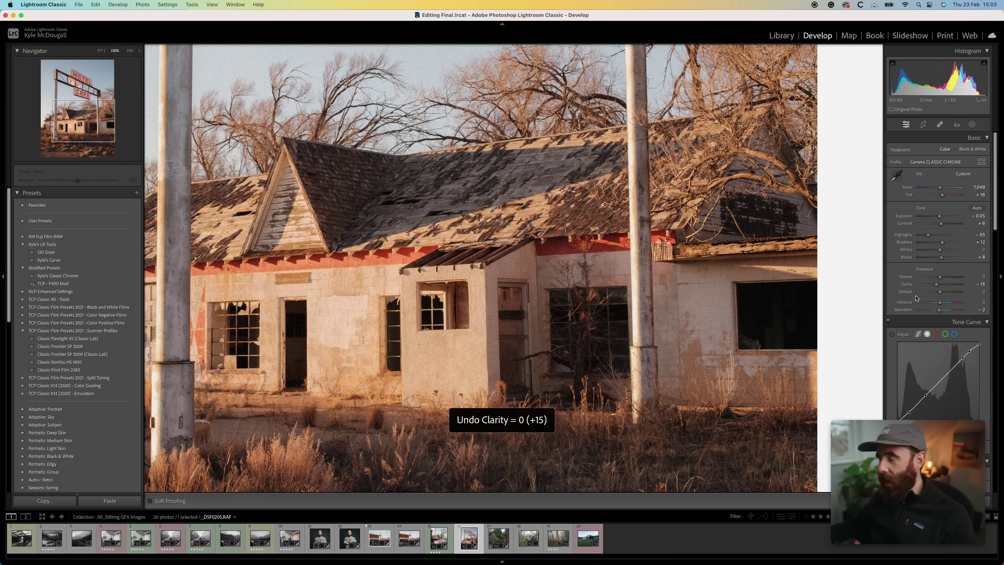
pyautogui.press('super+z')
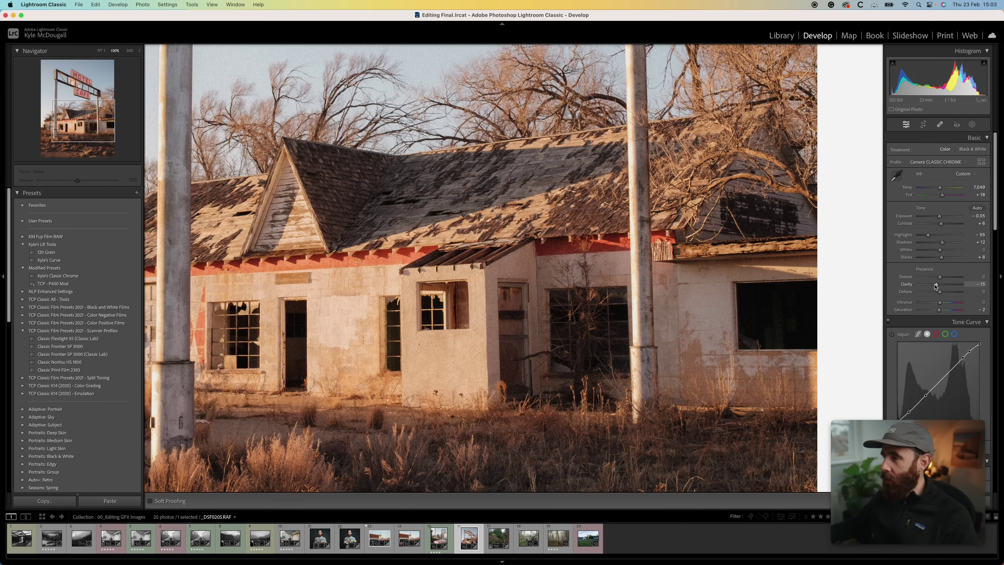
# Try Clarity at -100 on the motel photo, undo it, and return to the full-image view.
pyautogui.moveTo(936, 285); pyautogui.dragTo(912, 288)
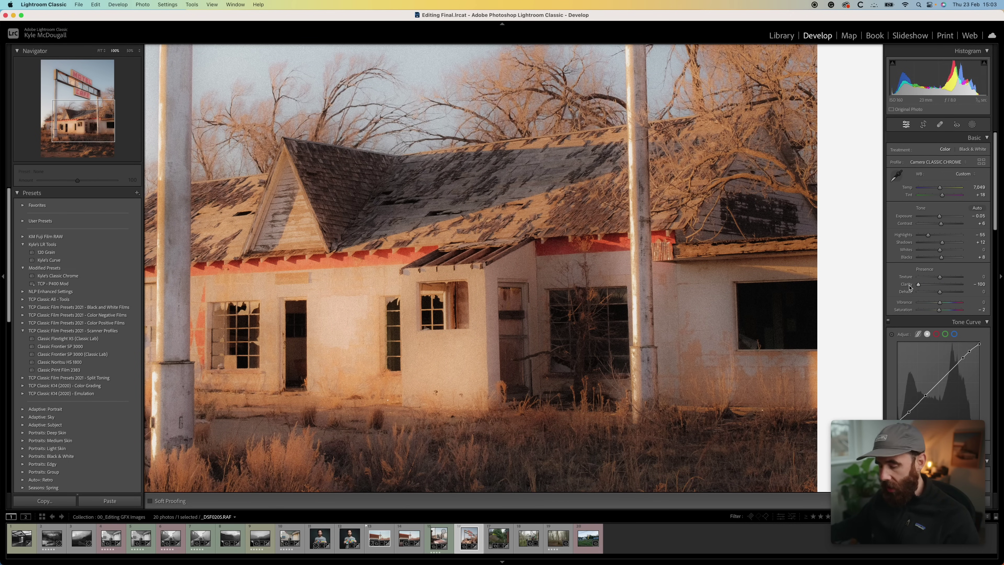
pyautogui.press('super+z')
pyautogui.click(530, 272)
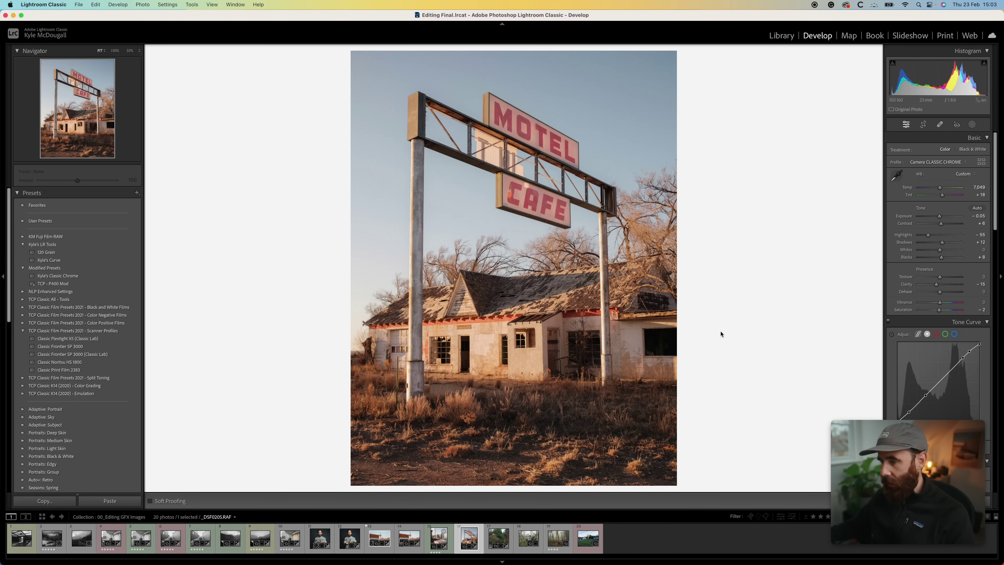
# Open the photo of the overgrown Land Rover and crop it to a 4 x 5 aspect ratio.
pyautogui.click(499, 537)
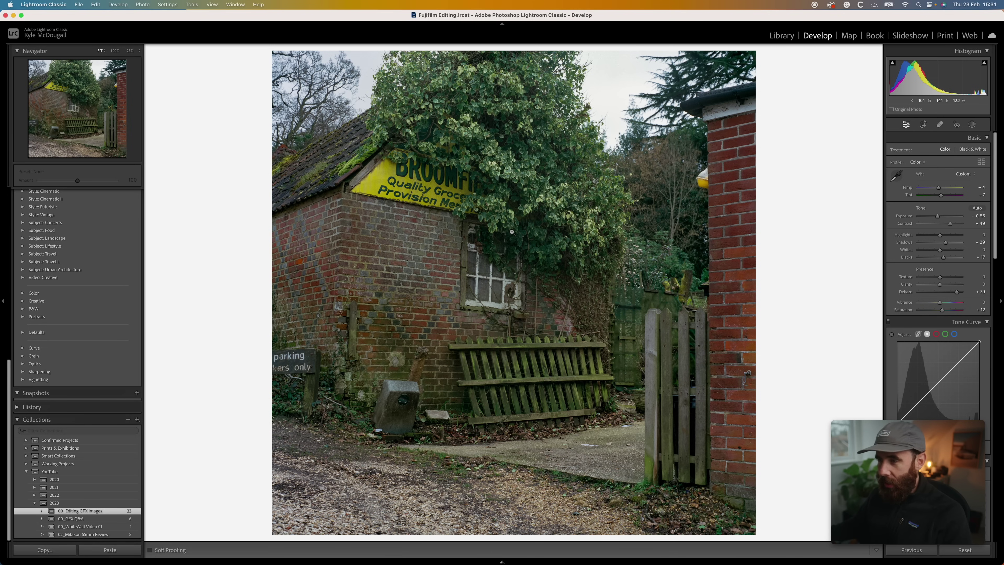
pyautogui.moveTo(448, 562)
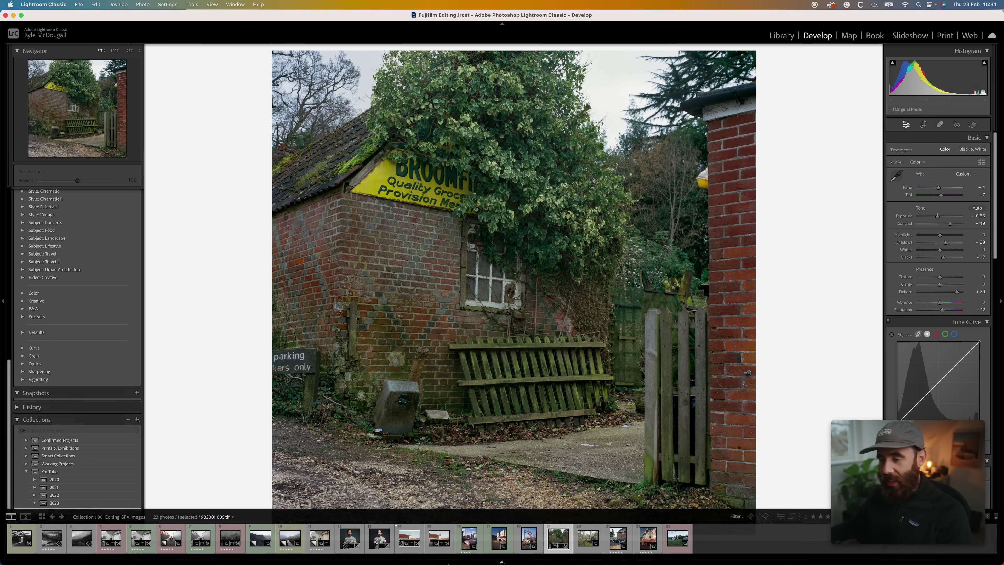
pyautogui.click(586, 542)
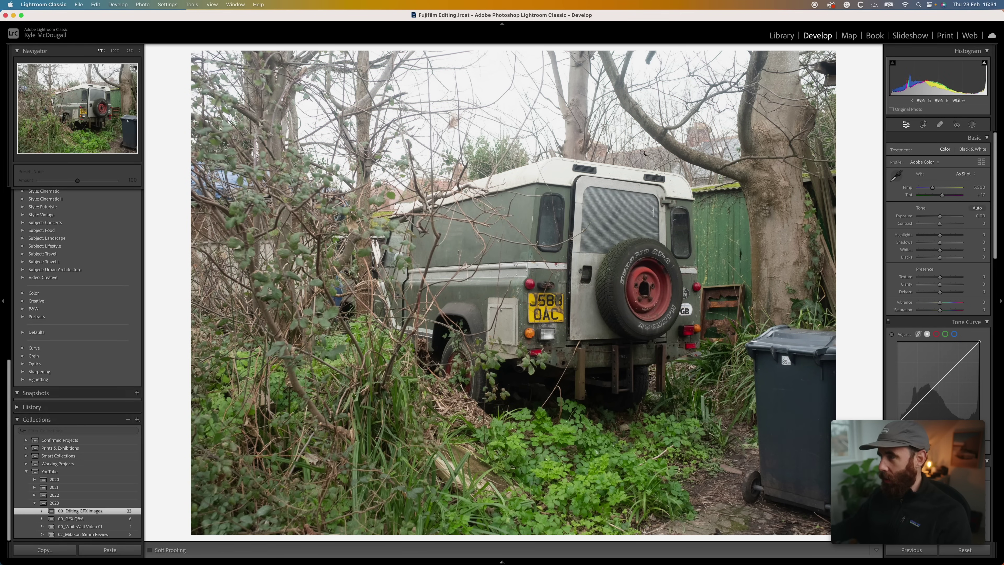
pyautogui.click(923, 125)
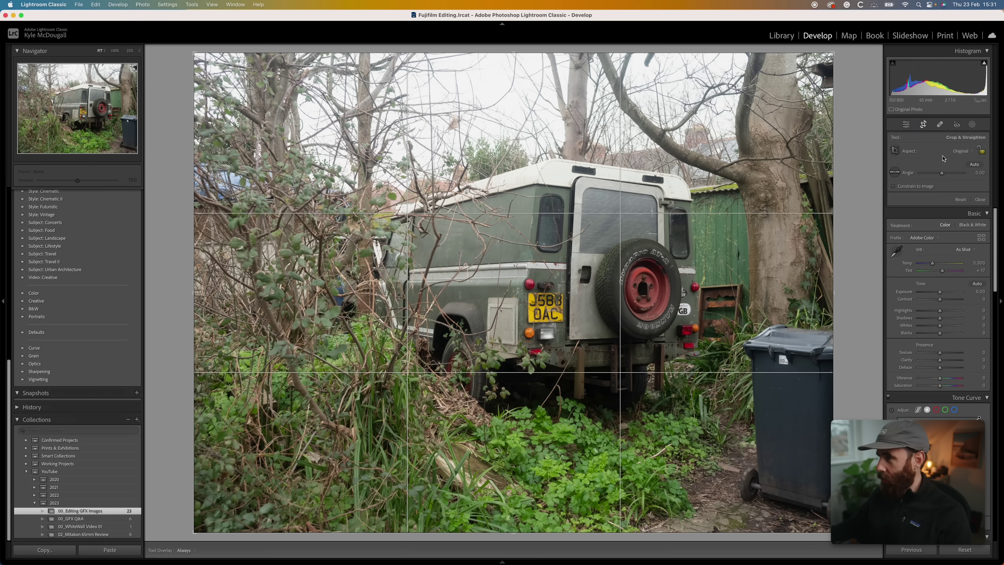
pyautogui.click(958, 152)
pyautogui.click(954, 180)
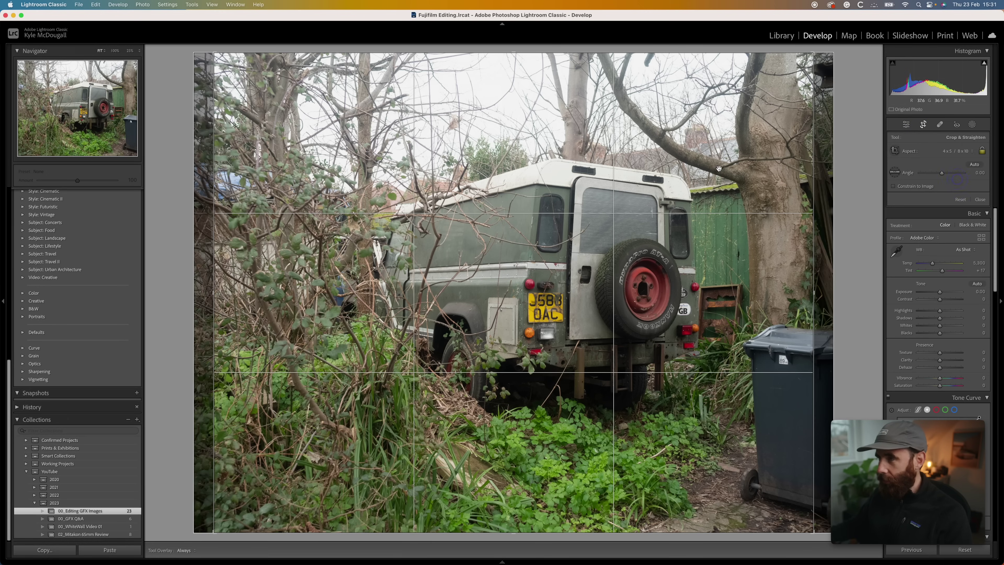
pyautogui.press('Return')
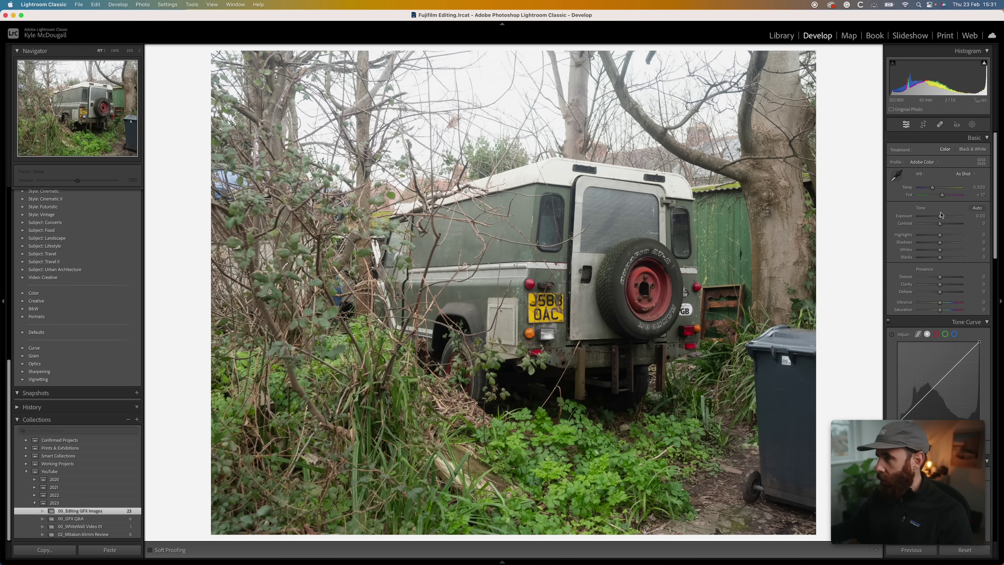
# Set the Land Rover photo's Exposure to -0.65, apply the custom Classic Chrome preset, and set Temp 5,685, Highlights -81 and Shadows about +20.
pyautogui.moveTo(941, 215); pyautogui.dragTo(936, 217)
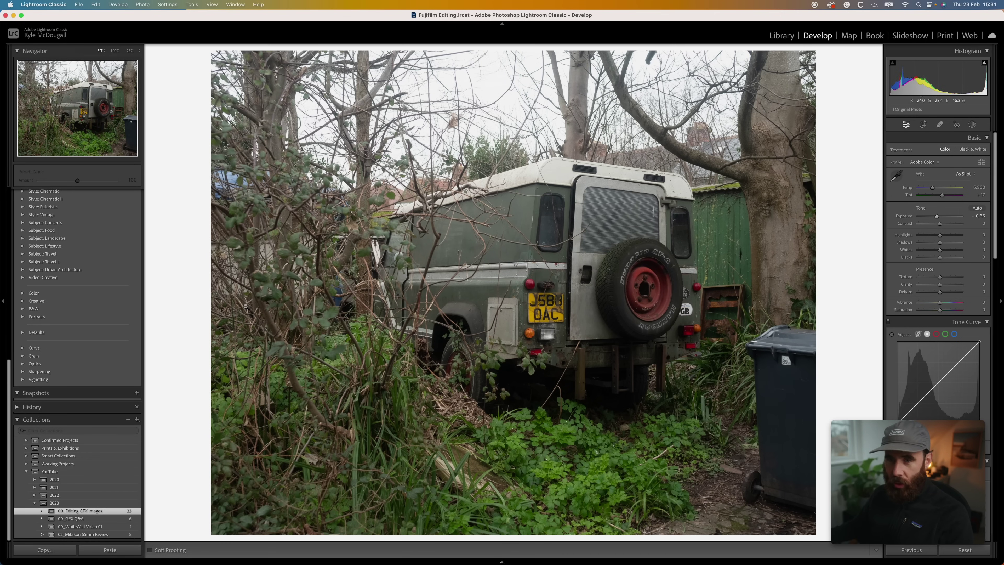
pyautogui.scroll(10, 79, 316)
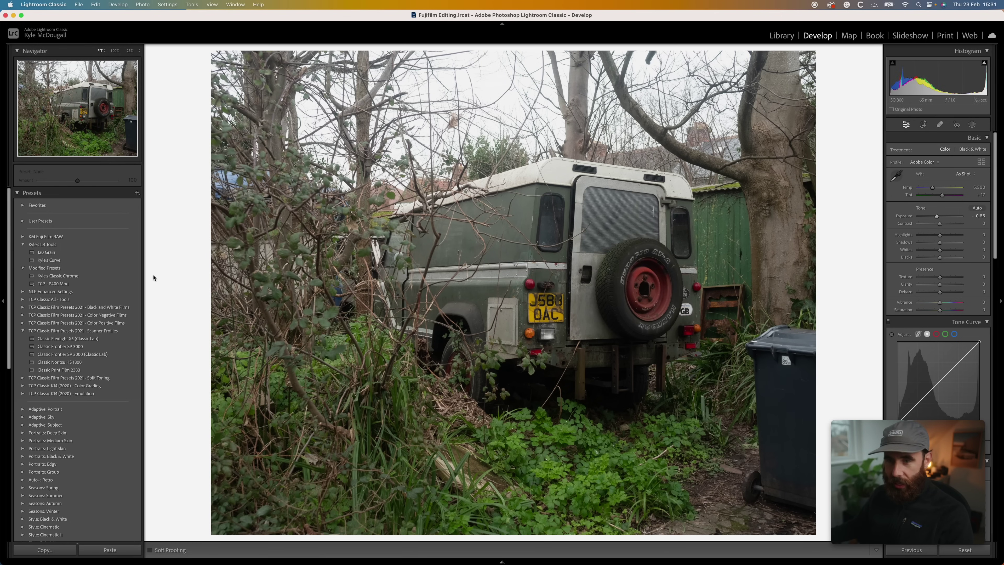
pyautogui.click(123, 276)
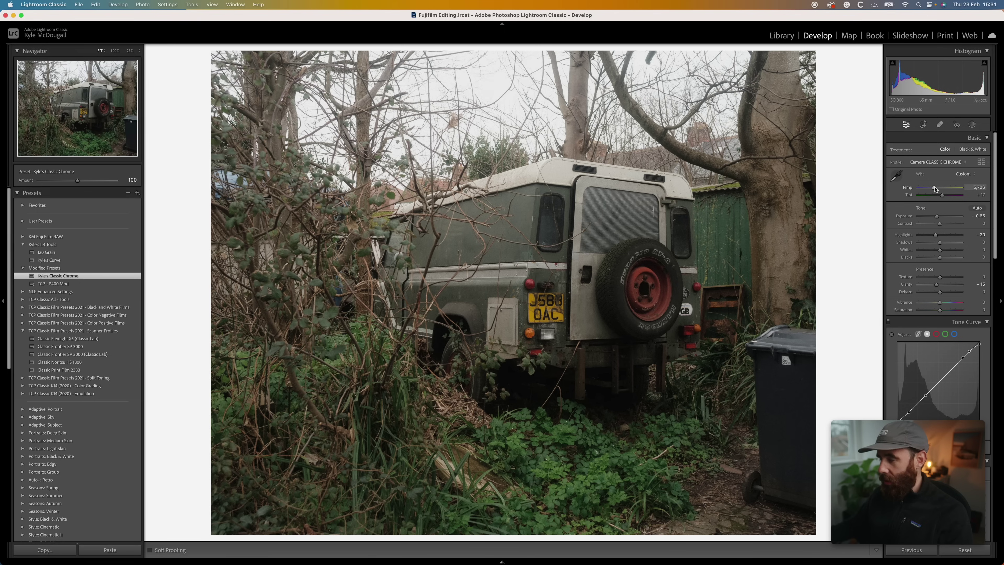
pyautogui.moveTo(934, 189); pyautogui.dragTo(934, 189)
pyautogui.moveTo(936, 234)
pyautogui.mouseDown()
pyautogui.moveTo(923, 237)
pyautogui.moveTo(943, 243)
pyautogui.mouseUp()
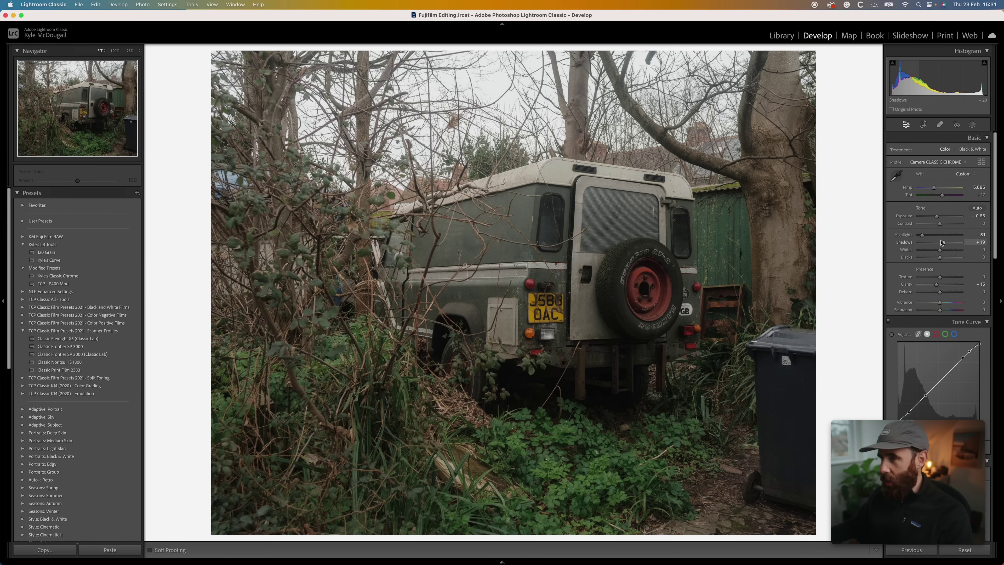
# Compare the Land Rover photo with and without its HSL adjustments, leave them enabled, and check it against the neighbouring brick building photo.
pyautogui.scroll(-5, 897, 337)
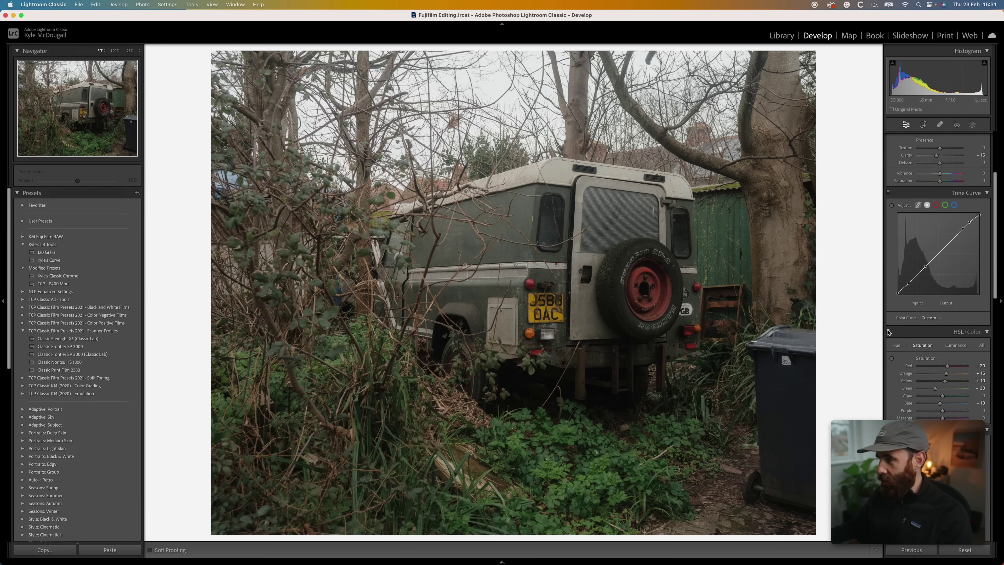
pyautogui.click(888, 332)
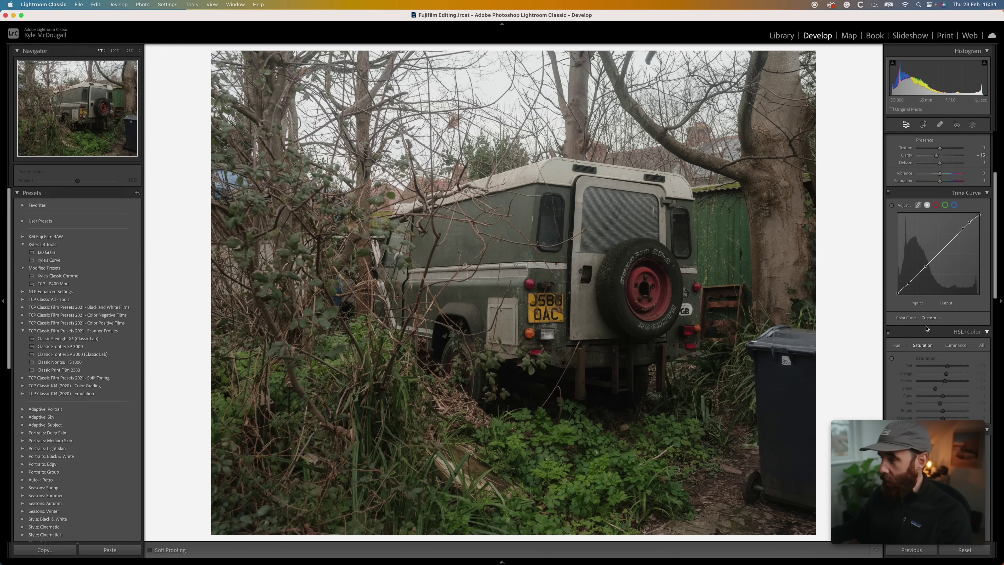
pyautogui.scroll(1, 901, 342)
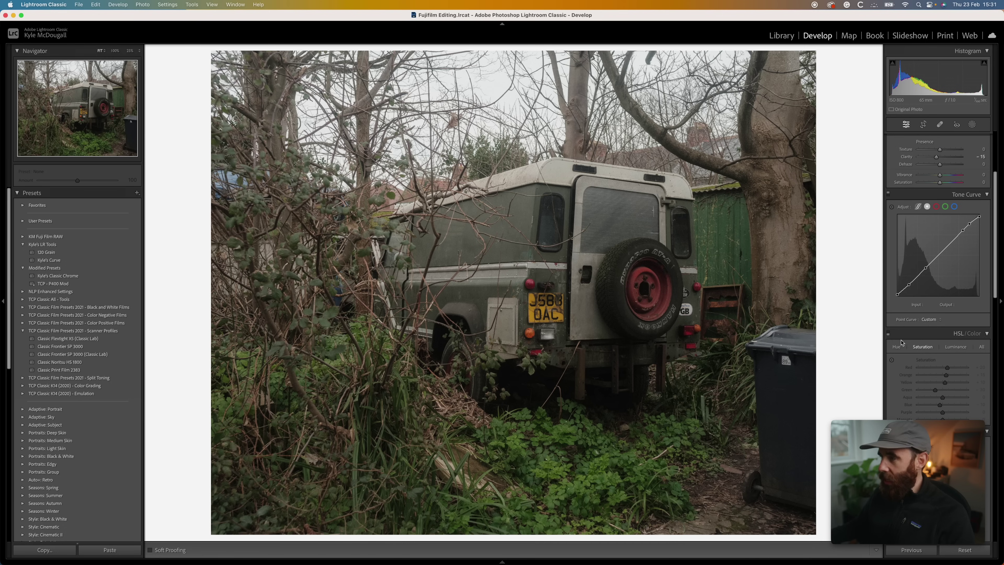
pyautogui.click(888, 333)
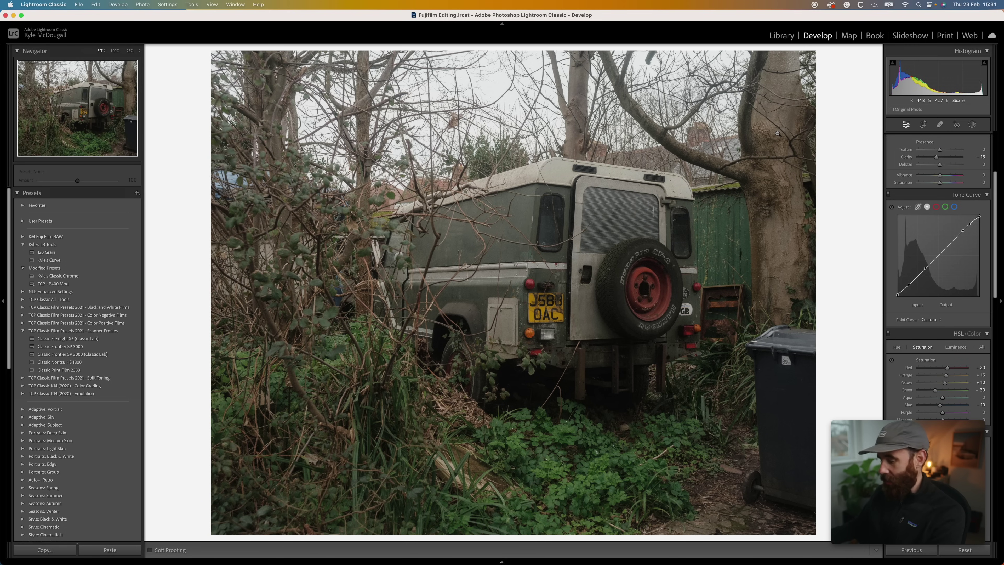
pyautogui.press('Right')
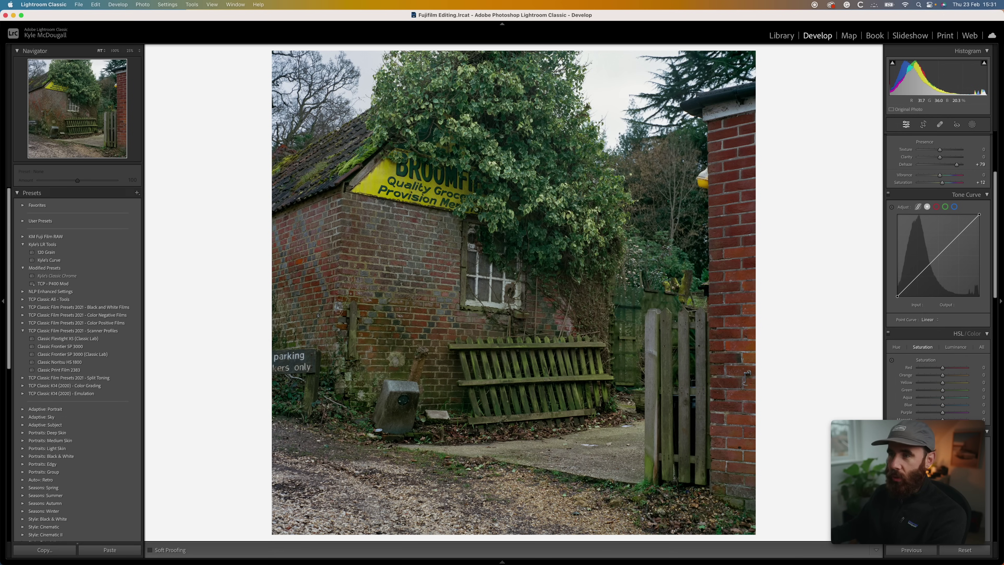
pyautogui.press('Left')
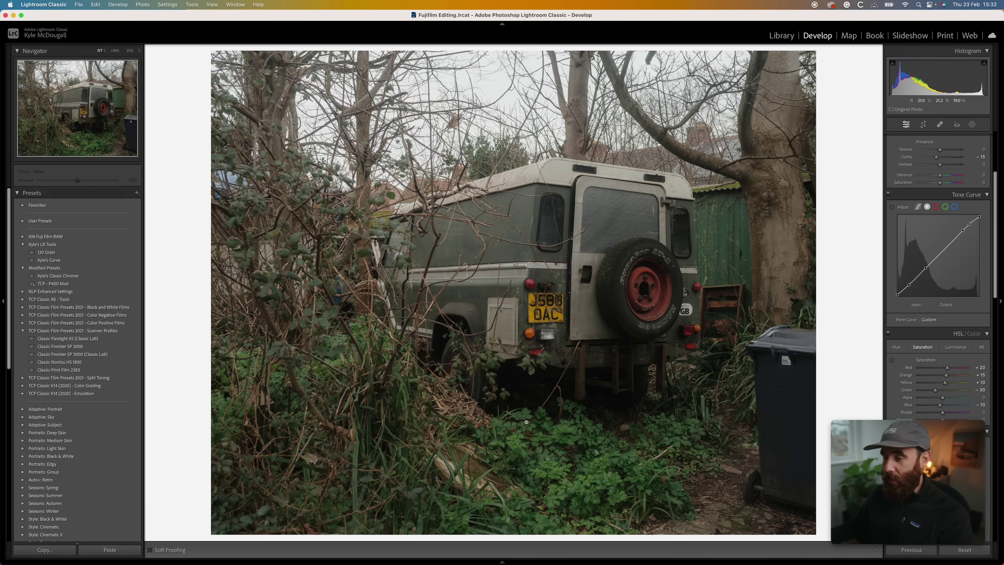
# Open the vintage green car photo and crop it to 4 x 5, keeping the roof edge and trimming the gravel foreground.
pyautogui.moveTo(621, 563)
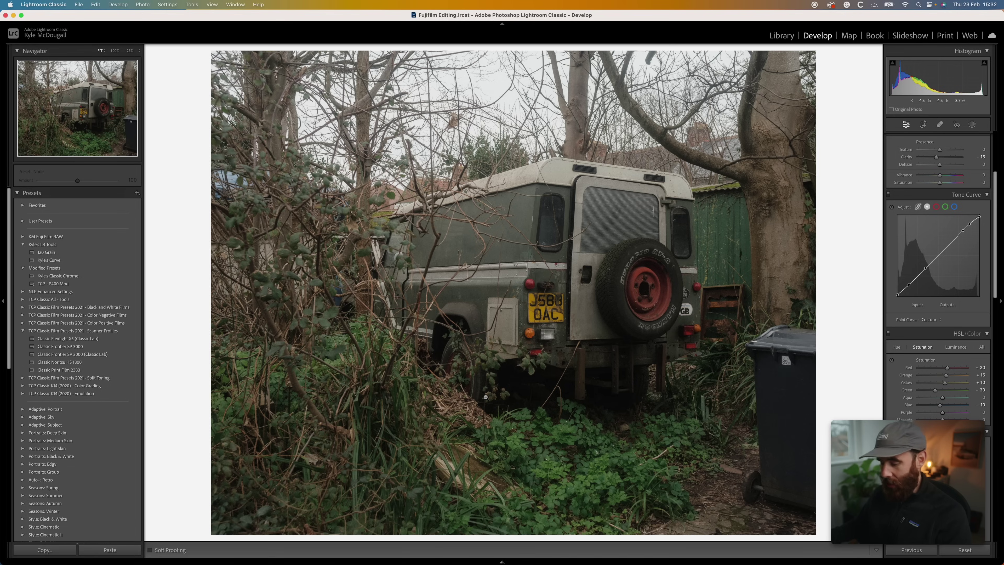
pyautogui.press('Right')
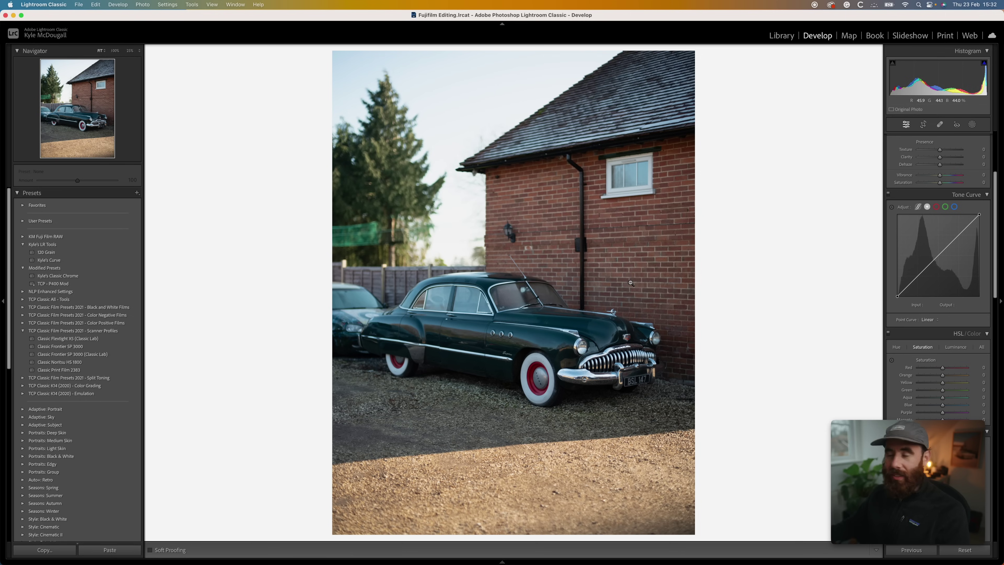
pyautogui.scroll(5, 900, 269)
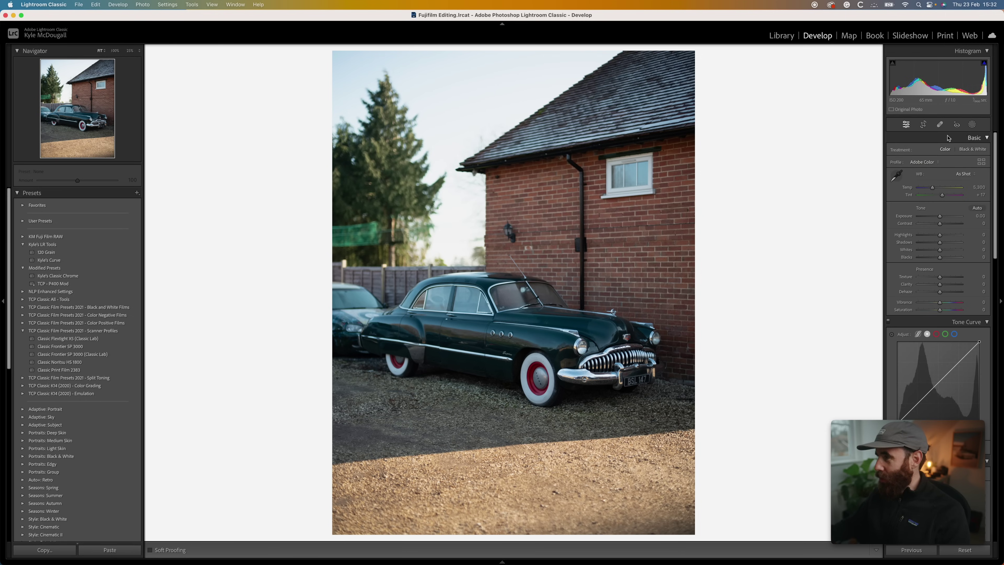
pyautogui.click(923, 125)
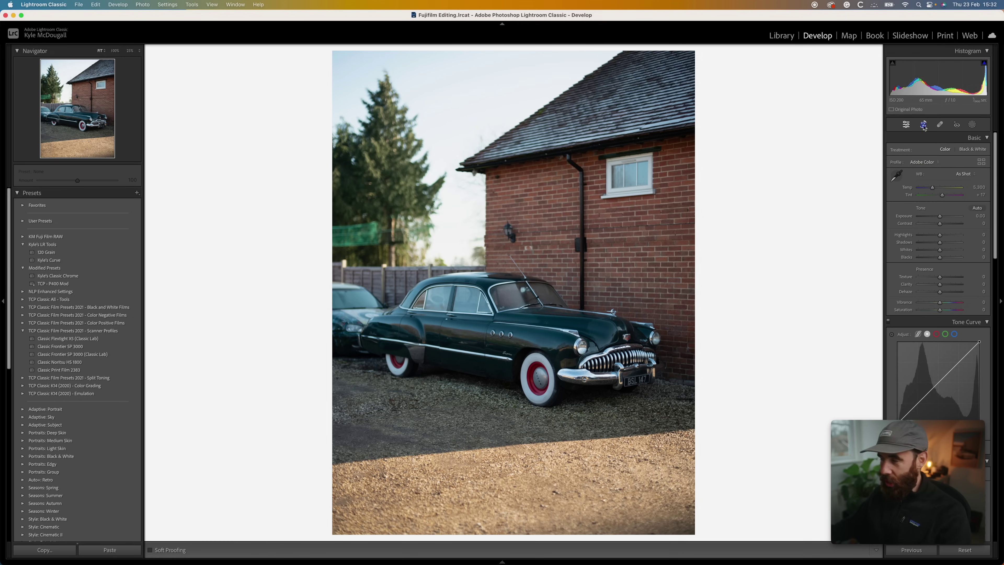
pyautogui.click(961, 151)
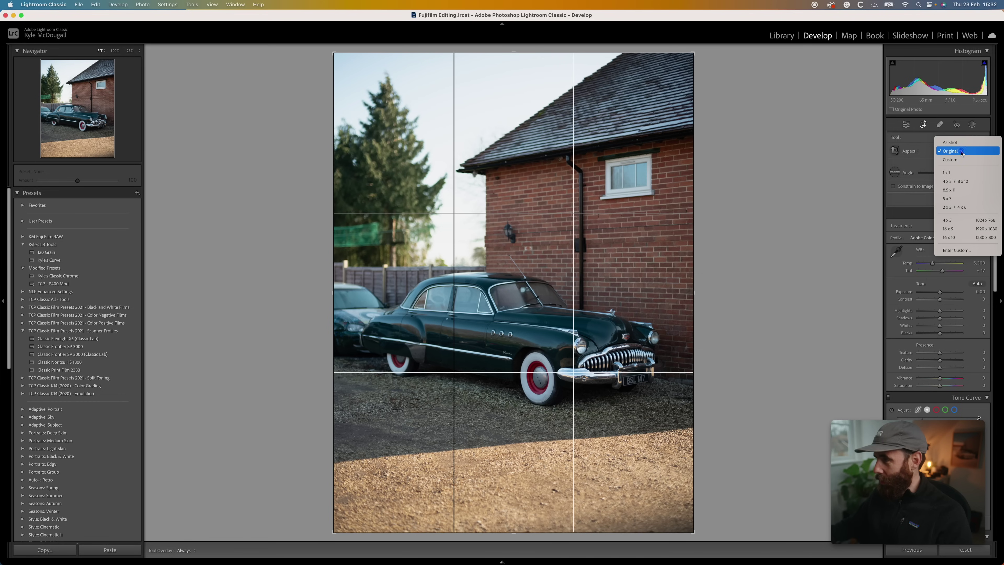
pyautogui.click(961, 181)
pyautogui.moveTo(640, 151); pyautogui.dragTo(640, 161)
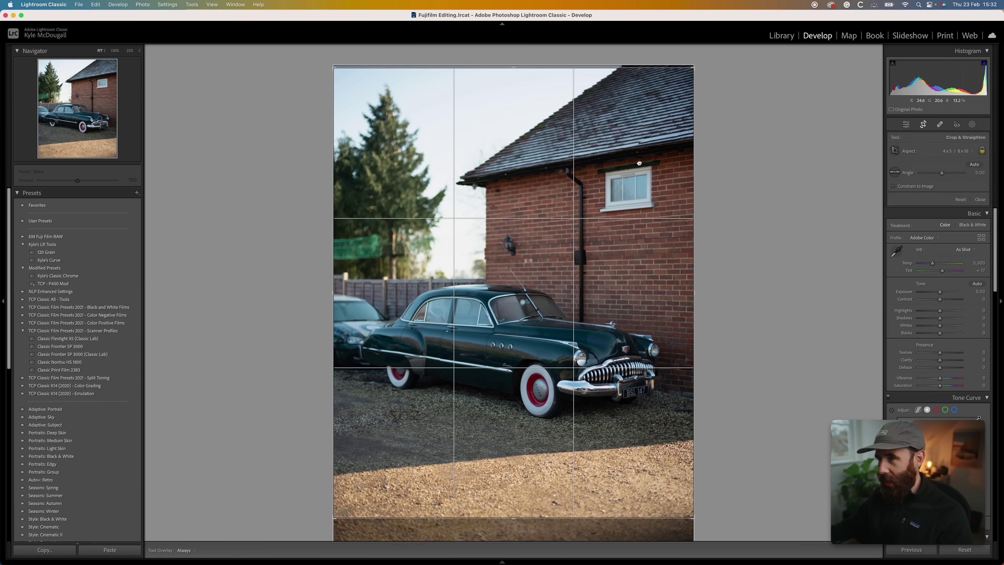
pyautogui.press('Return')
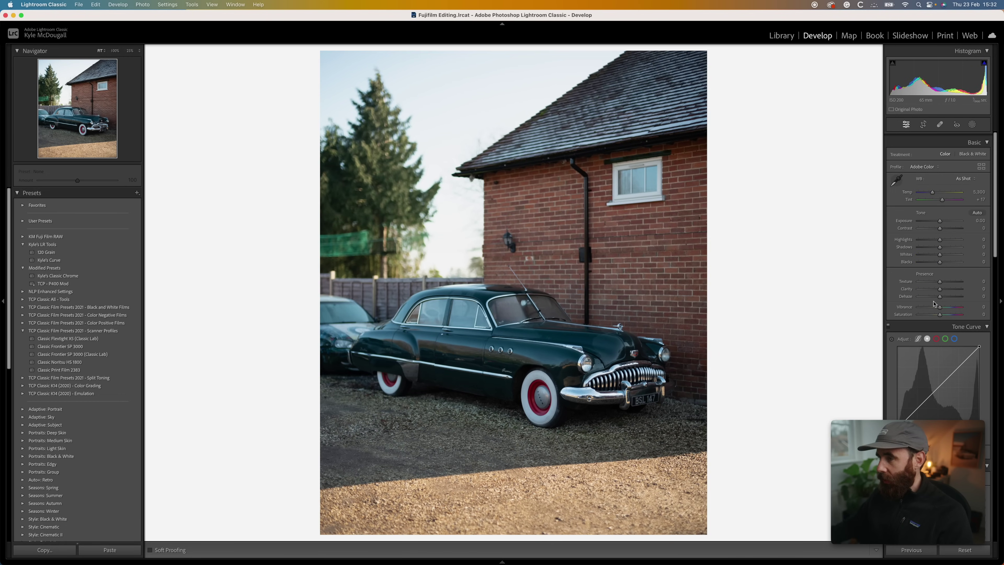
# Raise the green car photo's Exposure to about +0.35, apply the custom Classic Chrome preset, and set Saturation to +13.
pyautogui.moveTo(940, 216); pyautogui.dragTo(942, 217)
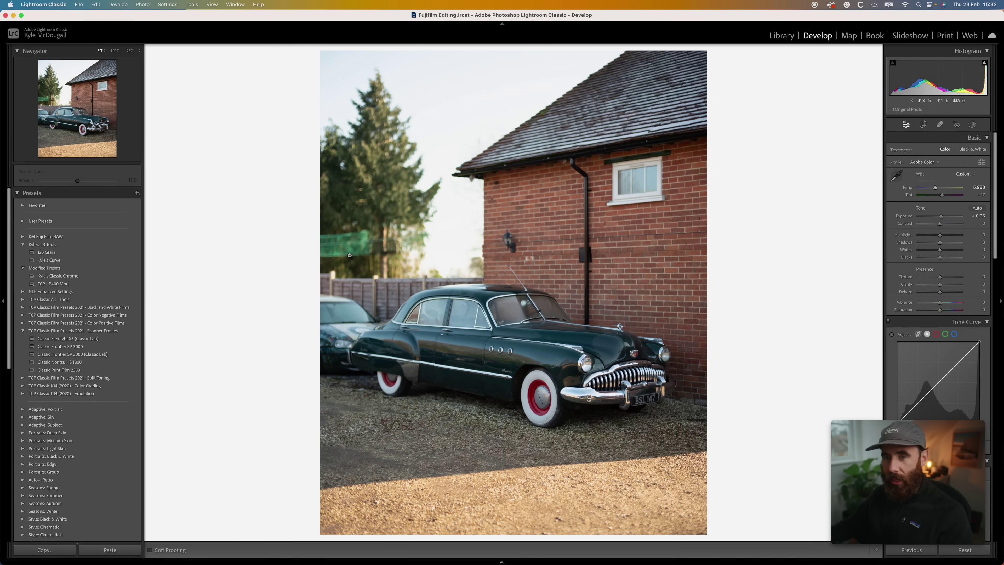
pyautogui.click(92, 276)
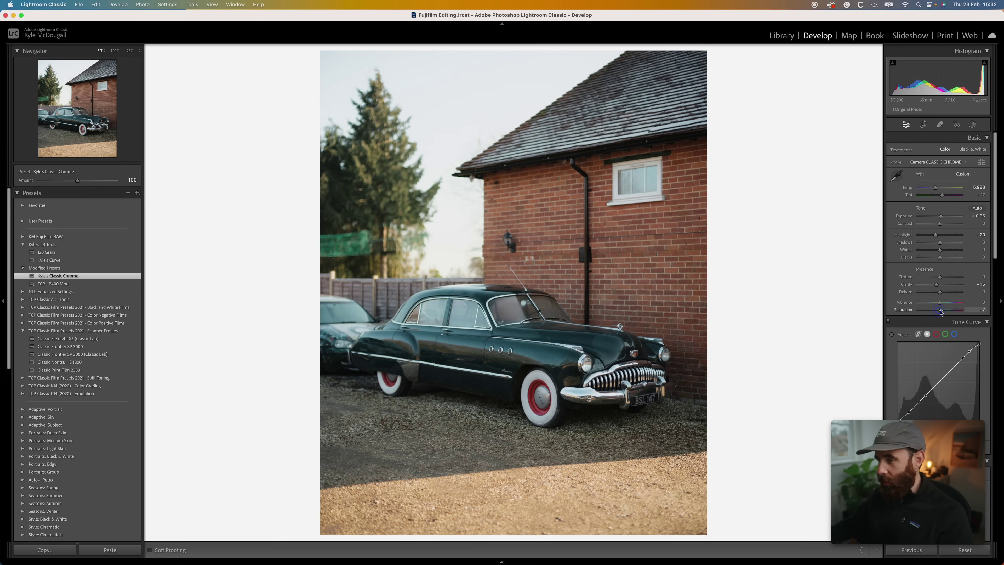
pyautogui.moveTo(943, 312); pyautogui.dragTo(942, 312)
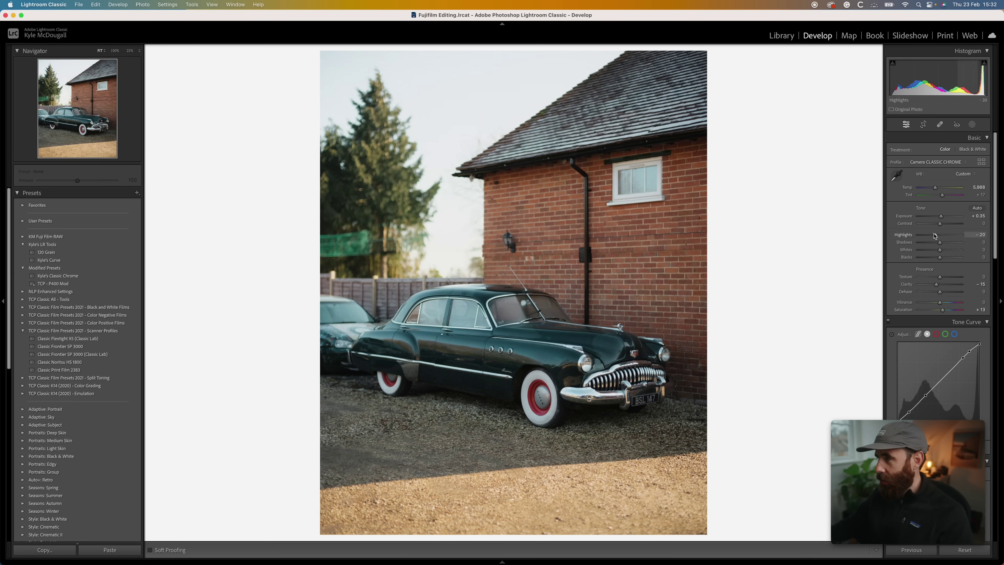
# Set the green car photo's Highlights to -88, Shadows to +15, Temp to 6,043 and Tint to +21.
pyautogui.moveTo(931, 236); pyautogui.dragTo(921, 235)
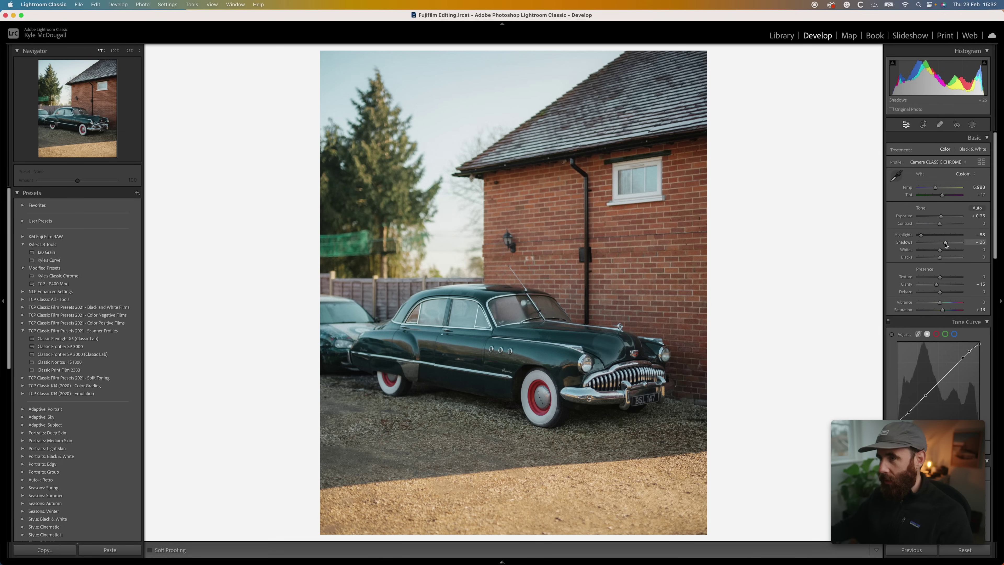
pyautogui.moveTo(945, 245); pyautogui.dragTo(943, 245)
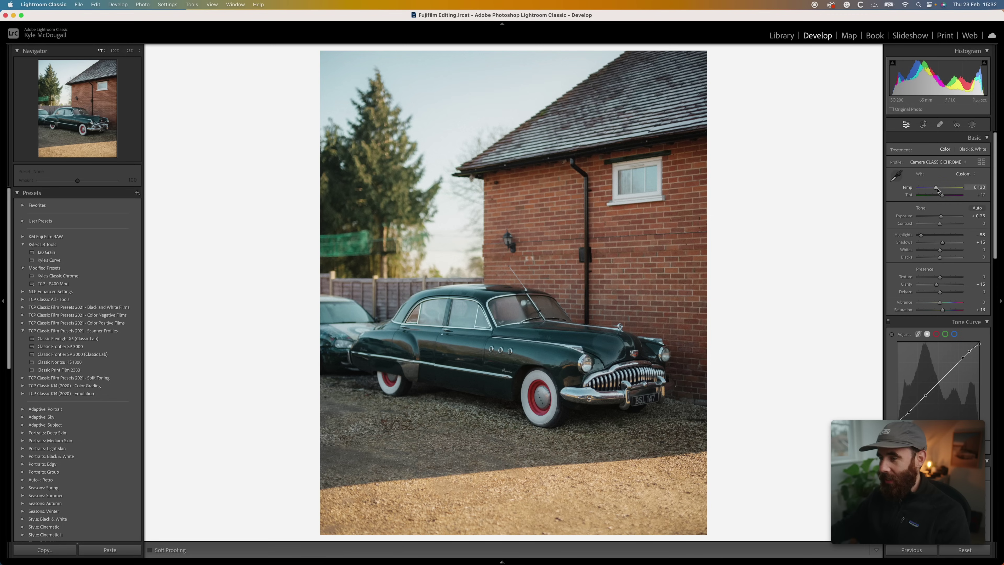
pyautogui.moveTo(942, 195); pyautogui.dragTo(943, 195)
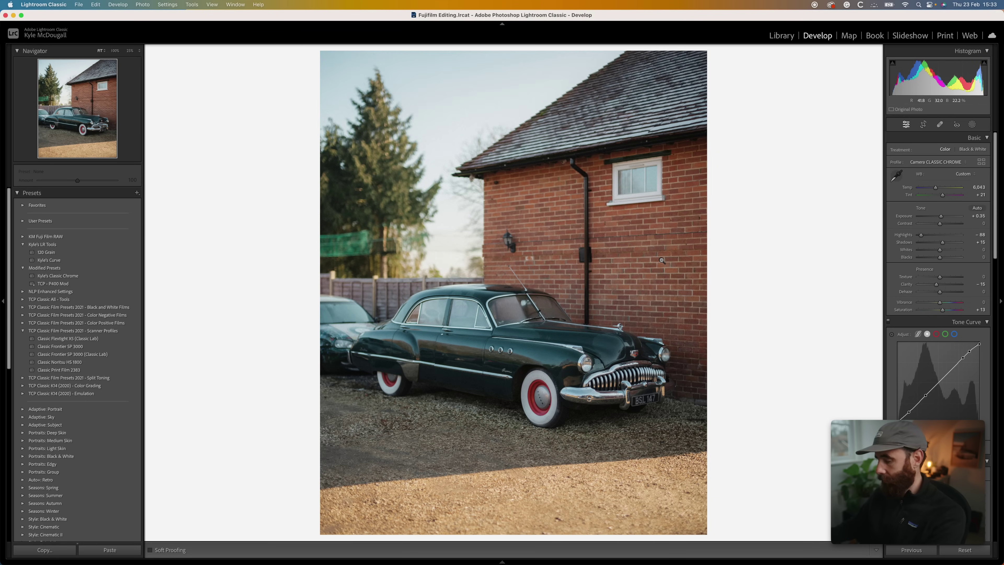
# Open the Roll Up arcade photo and crop it to 4 x 5, slightly straightened and trimmed at the sky and pavement.
pyautogui.press('Right')
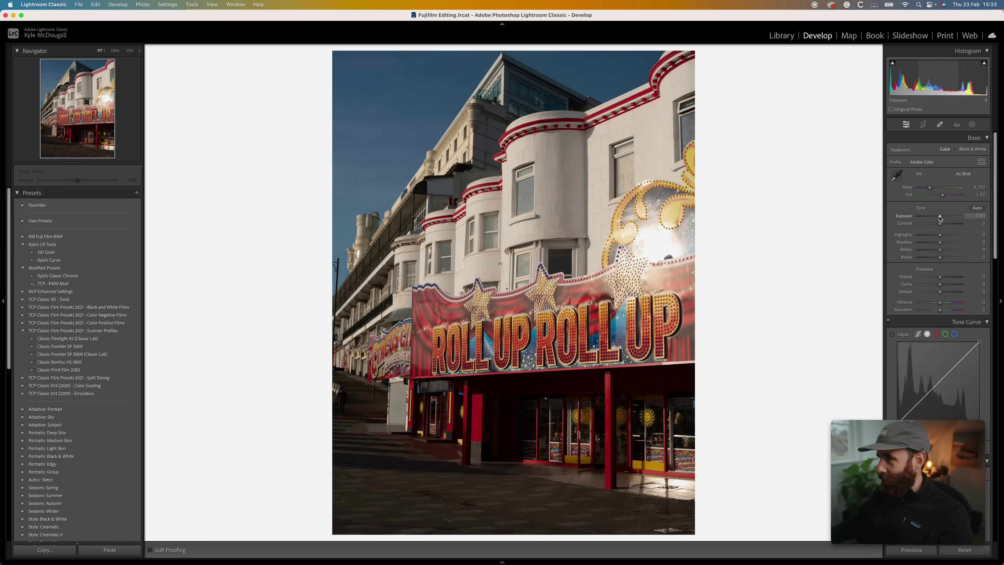
pyautogui.click(924, 124)
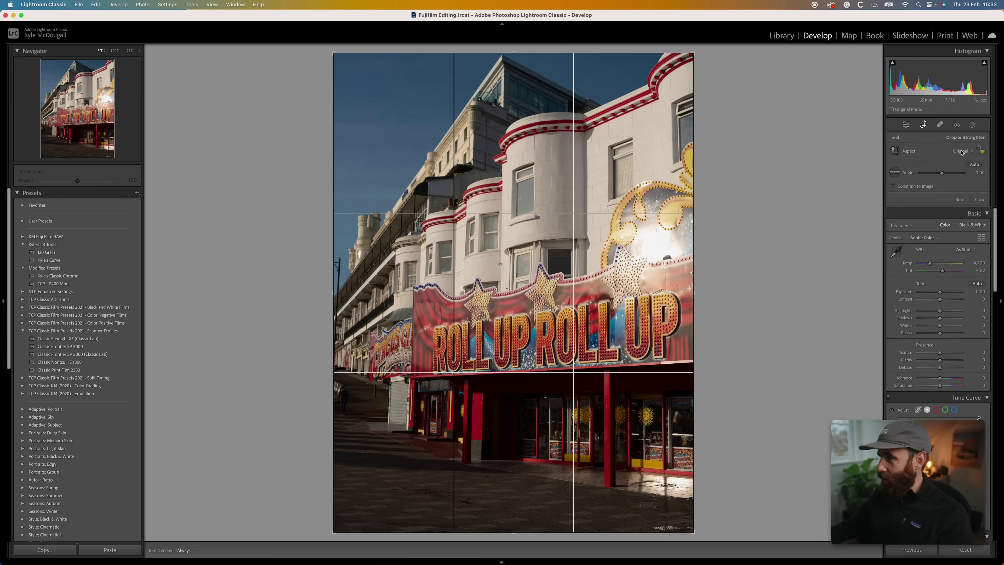
pyautogui.click(961, 151)
pyautogui.click(960, 182)
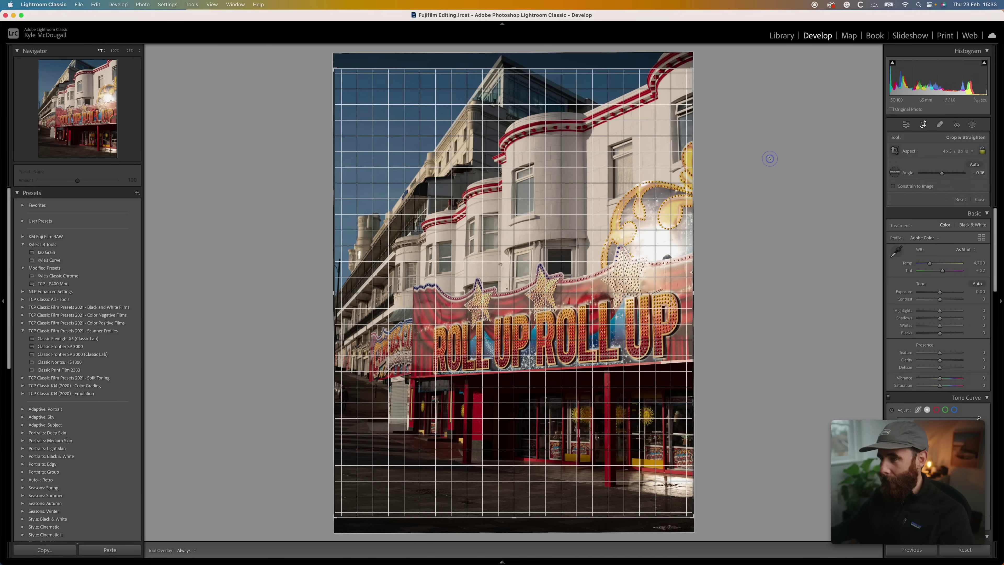
pyautogui.moveTo(335, 73); pyautogui.dragTo(338, 74)
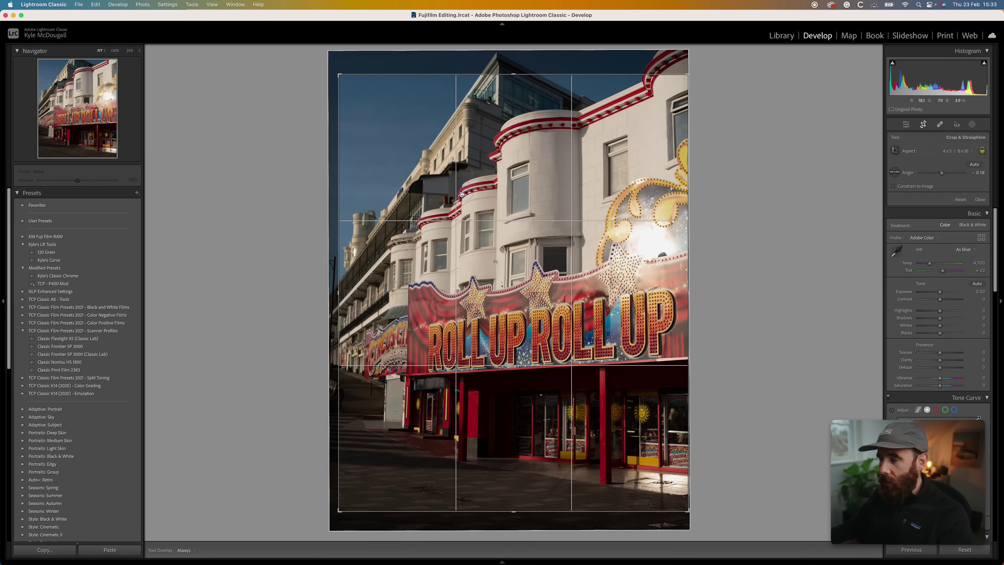
pyautogui.press('Return')
# Set the arcade photo's Exposure to +0.55, Temp 4,958 and Tint +14, then apply the custom Classic Chrome preset with Saturation +14.
pyautogui.moveTo(940, 217); pyautogui.dragTo(931, 189)
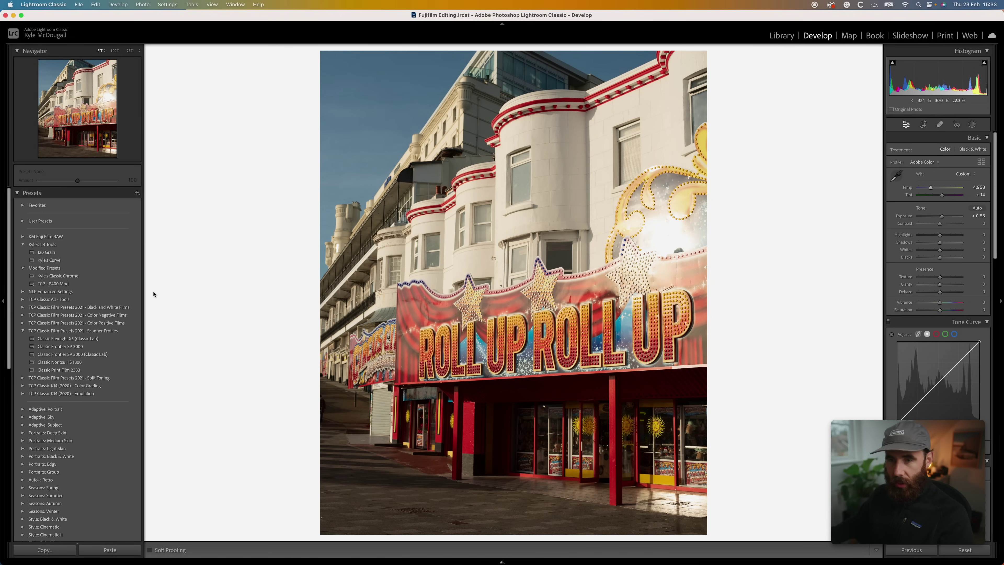
pyautogui.click(114, 278)
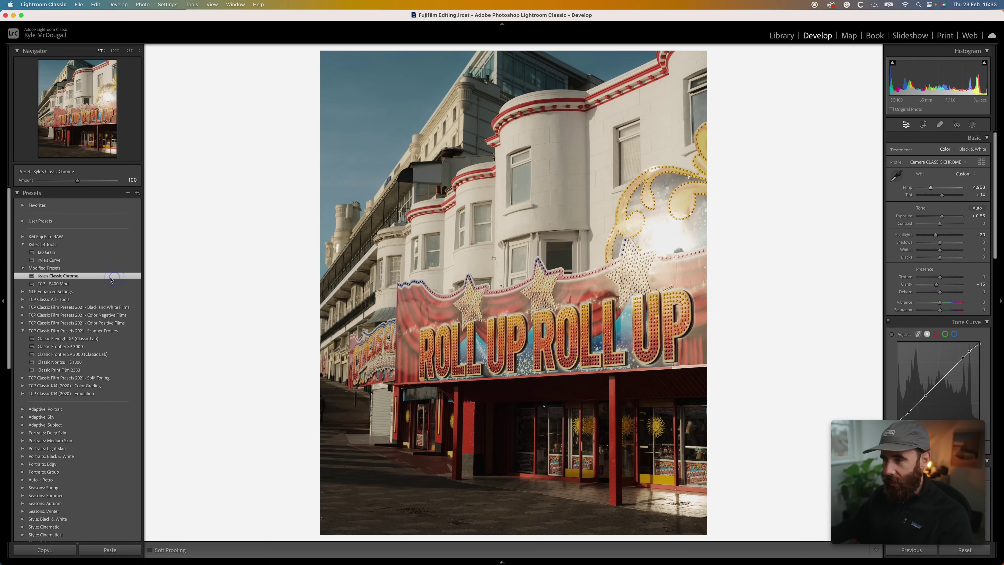
pyautogui.moveTo(940, 310); pyautogui.dragTo(942, 312)
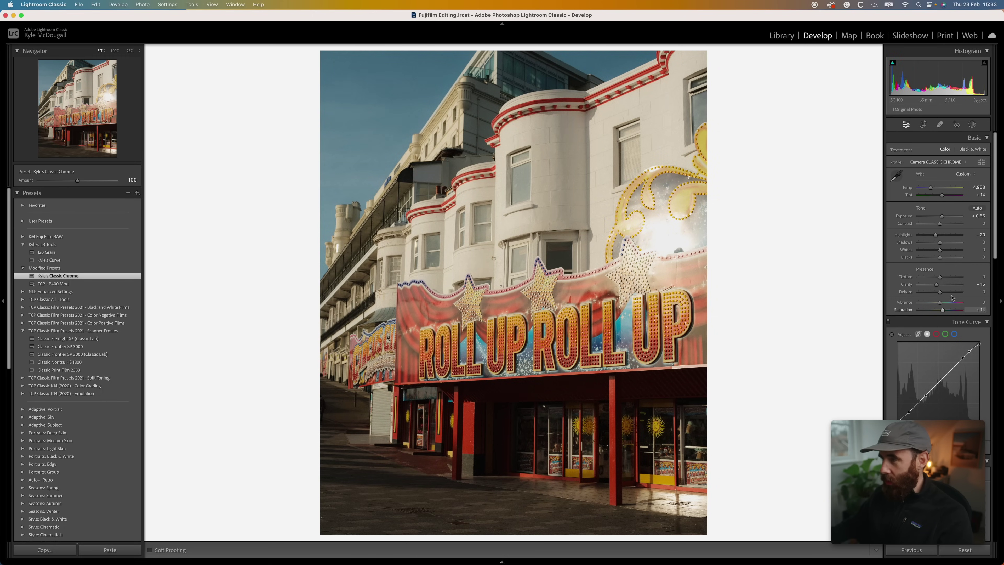
# Refine the arcade photo with Exposure +0.90, Temp 4,879, Highlights about -48, Shadows +29, Blacks -4 and Saturation +16.
pyautogui.moveTo(943, 217); pyautogui.dragTo(930, 236)
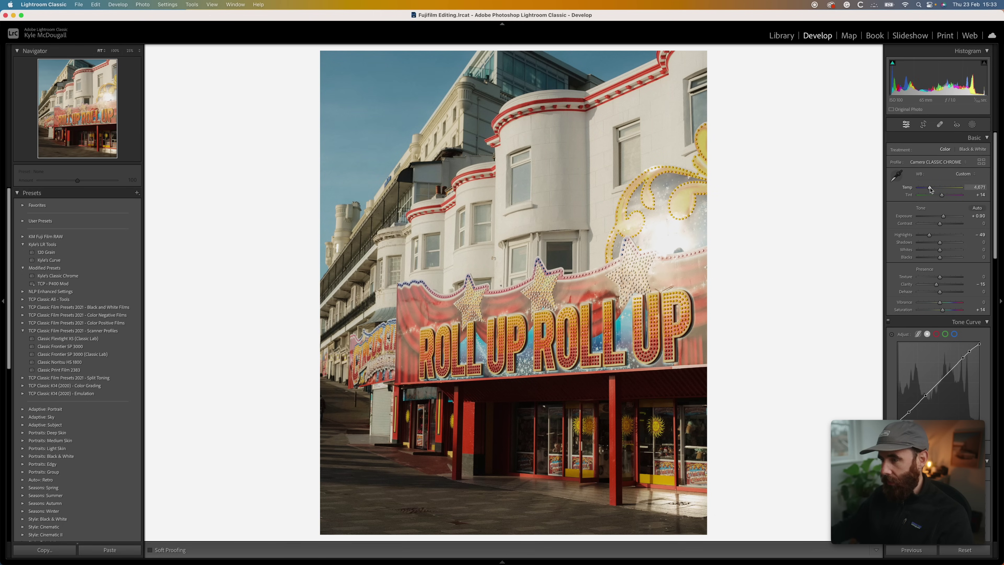
pyautogui.moveTo(930, 189); pyautogui.dragTo(930, 190)
pyautogui.moveTo(941, 243); pyautogui.dragTo(939, 257)
pyautogui.moveTo(943, 311); pyautogui.dragTo(944, 312)
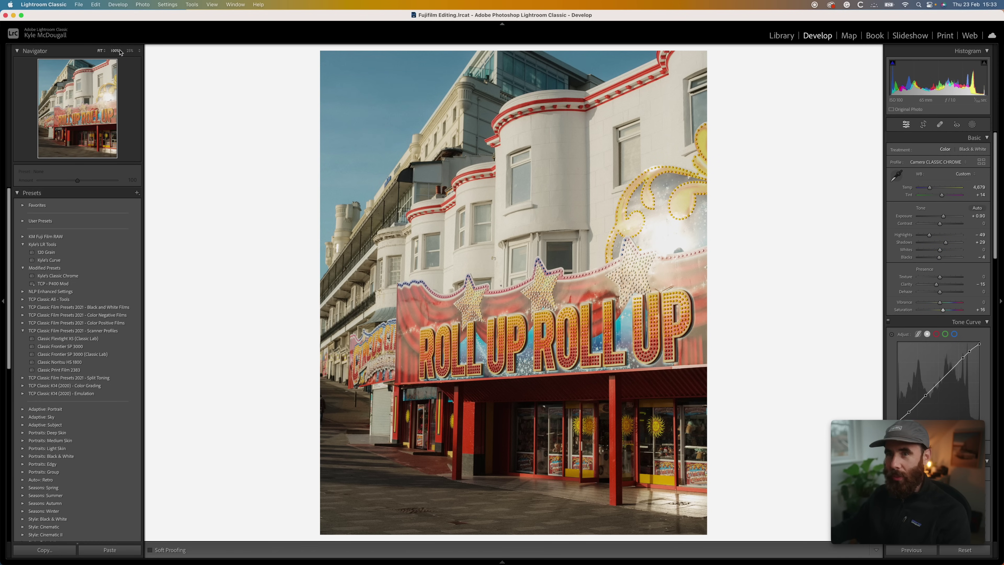
# View the arcade photo at 33.3% and fine-tune its Shadows.
pyautogui.click(130, 51)
pyautogui.click(139, 51)
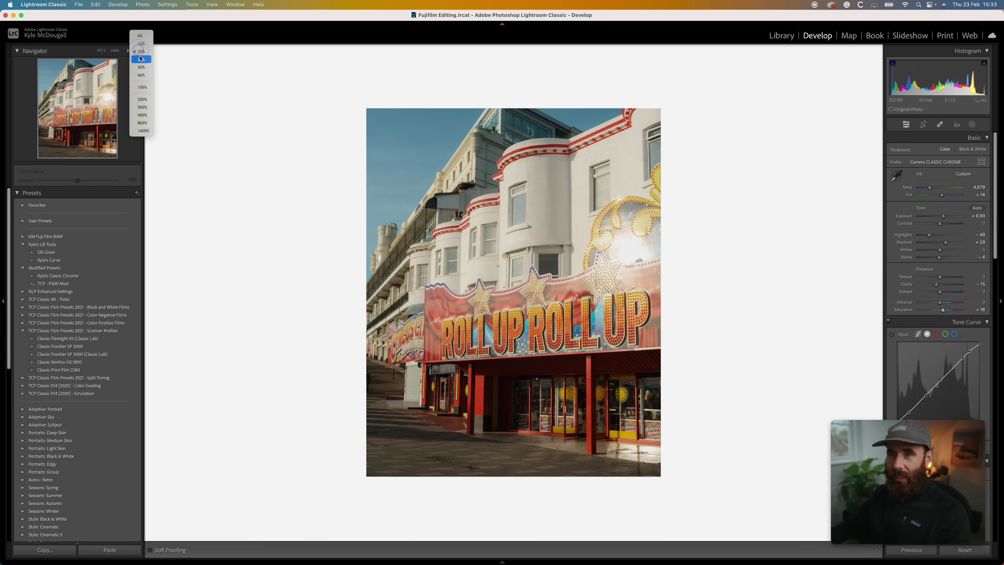
pyautogui.click(141, 59)
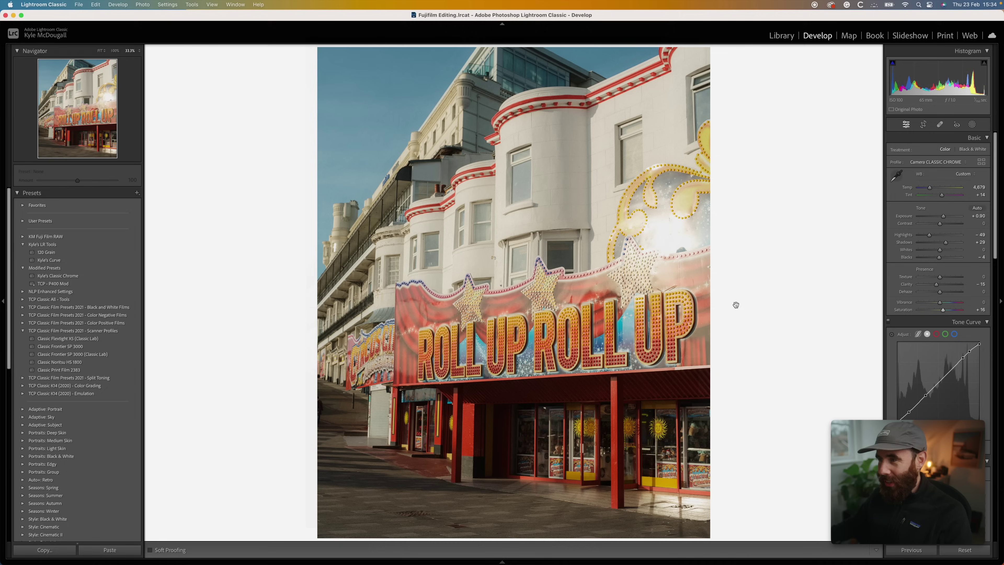
pyautogui.moveTo(950, 244); pyautogui.dragTo(947, 243)
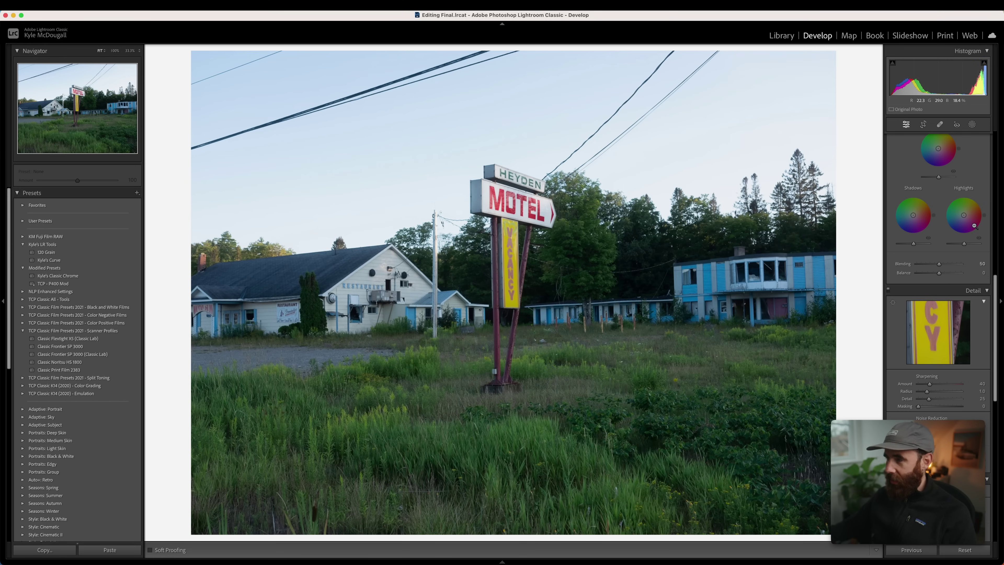
# Crop the Heyden Motel photo to a 4 x 5 aspect ratio and straighten it by about 0.83 degrees.
pyautogui.scroll(15, 964, 238)
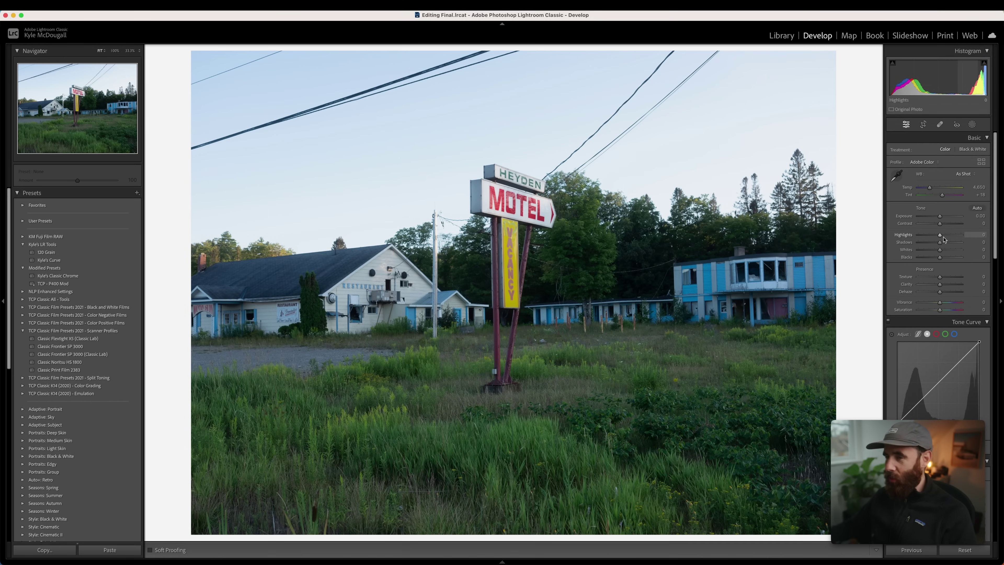
pyautogui.click(924, 124)
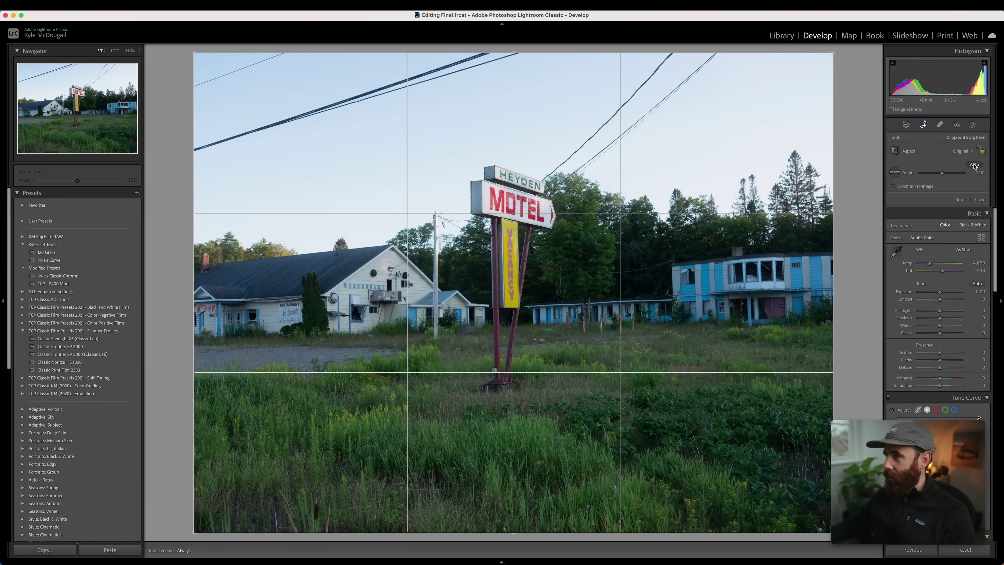
pyautogui.click(961, 150)
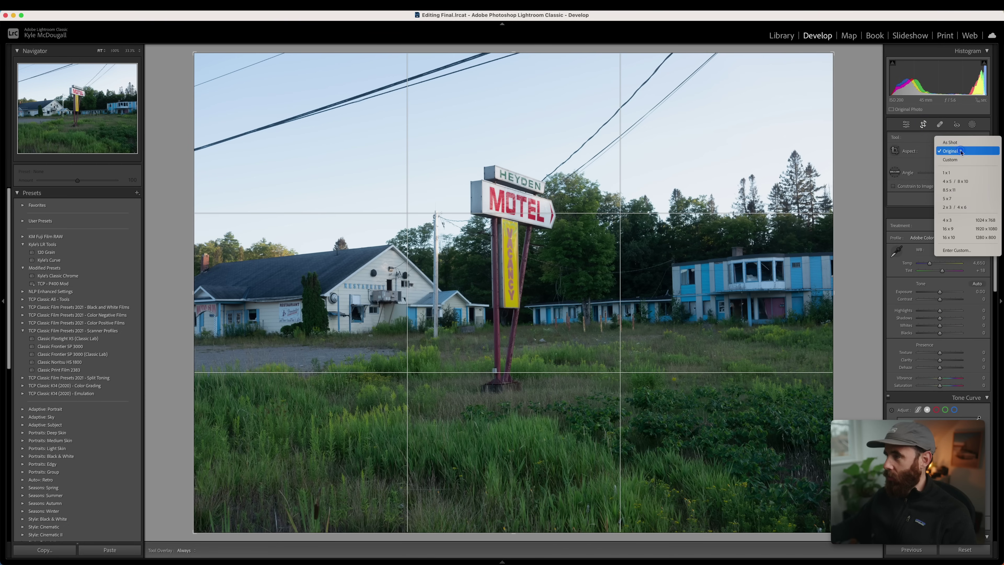
pyautogui.click(958, 182)
pyautogui.click(975, 164)
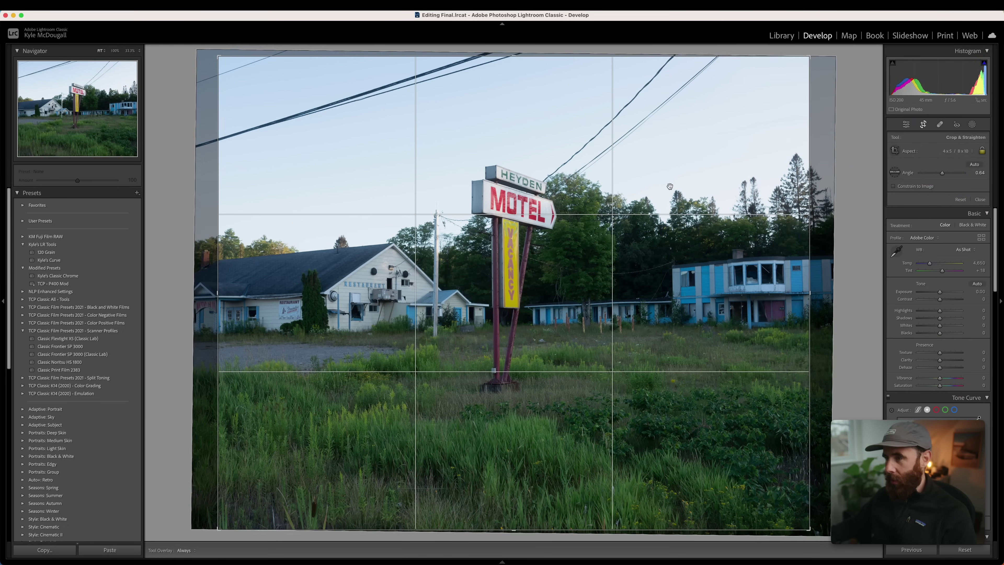
pyautogui.moveTo(695, 186); pyautogui.dragTo(697, 185)
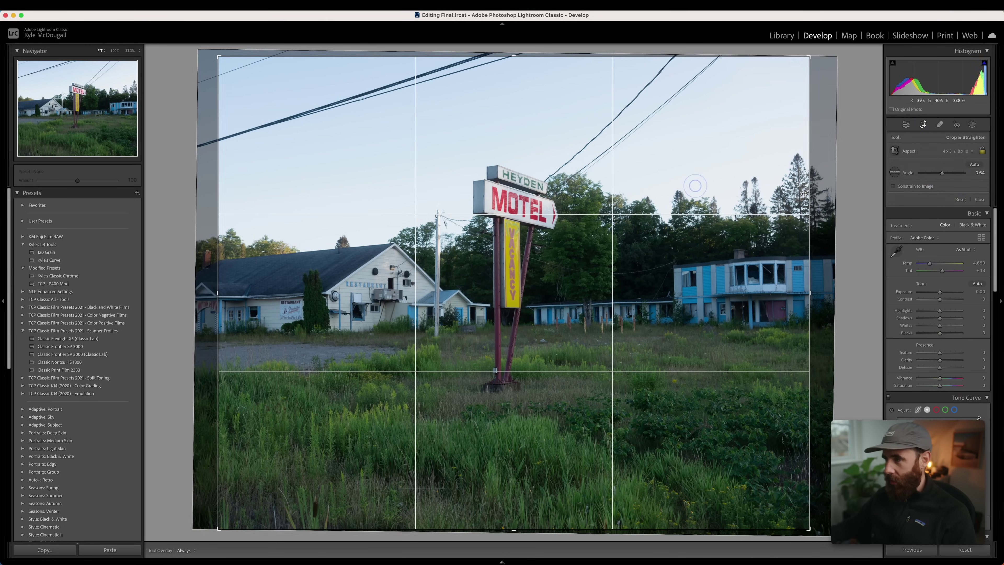
pyautogui.click(846, 199)
pyautogui.press('Return')
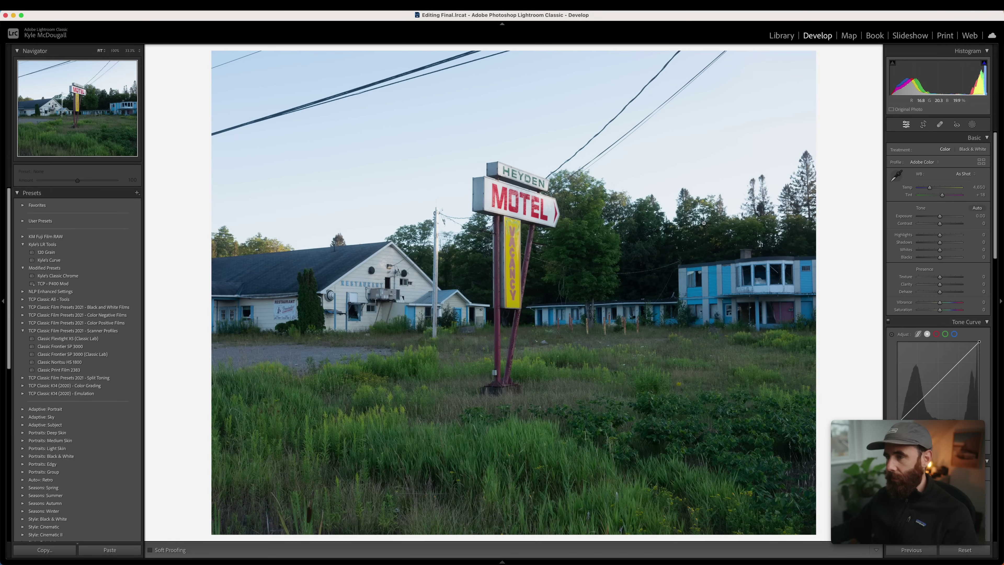
# Reopen the motel photo's crop and fine-tune its rotation.
pyautogui.click(923, 124)
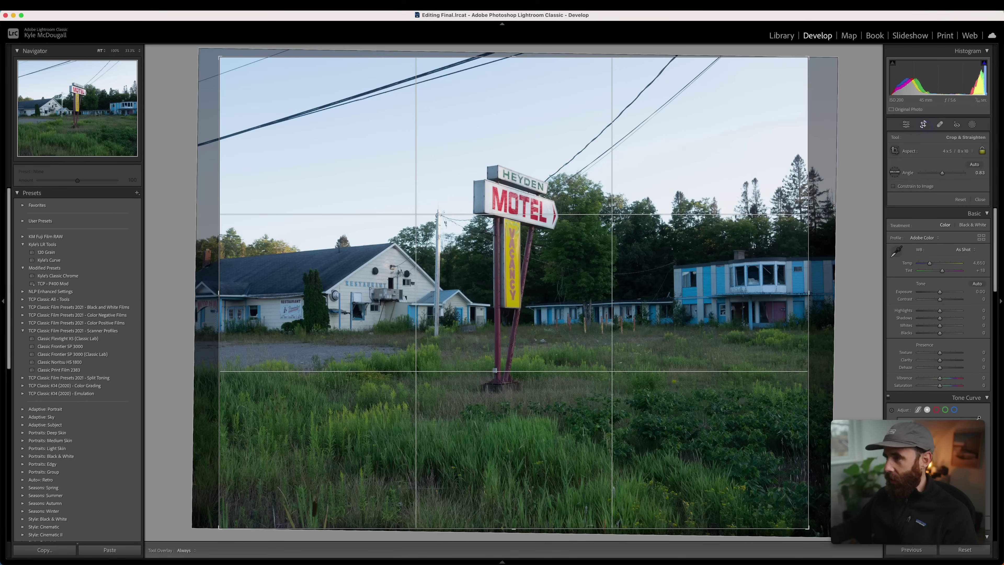
pyautogui.moveTo(834, 203); pyautogui.dragTo(834, 209)
pyautogui.press('Return')
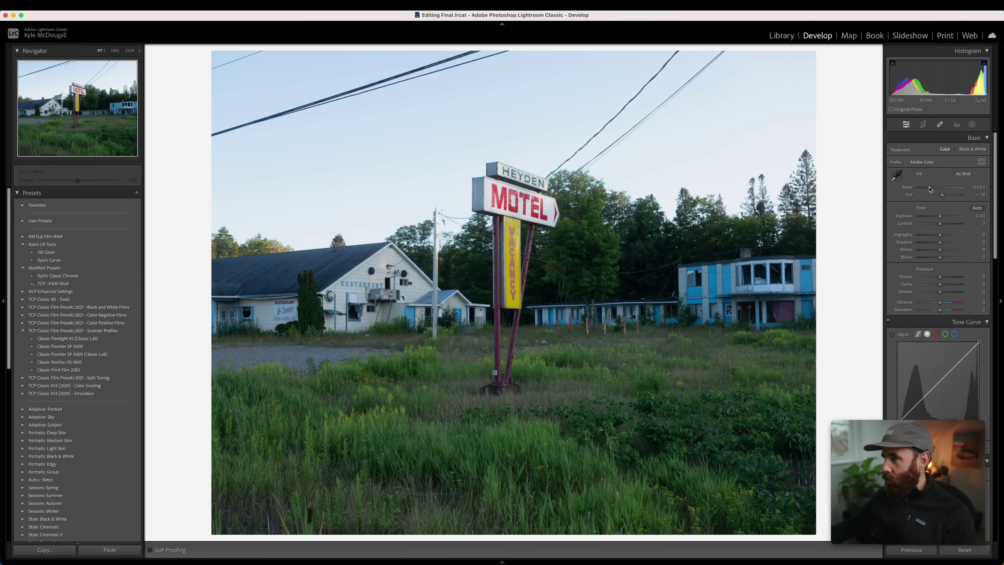
# Warm the motel photo to Temp 6,094, apply the custom Classic Chrome preset, and set Highlights -48, Whites +8 and Blacks +16.
pyautogui.moveTo(930, 187); pyautogui.dragTo(935, 189)
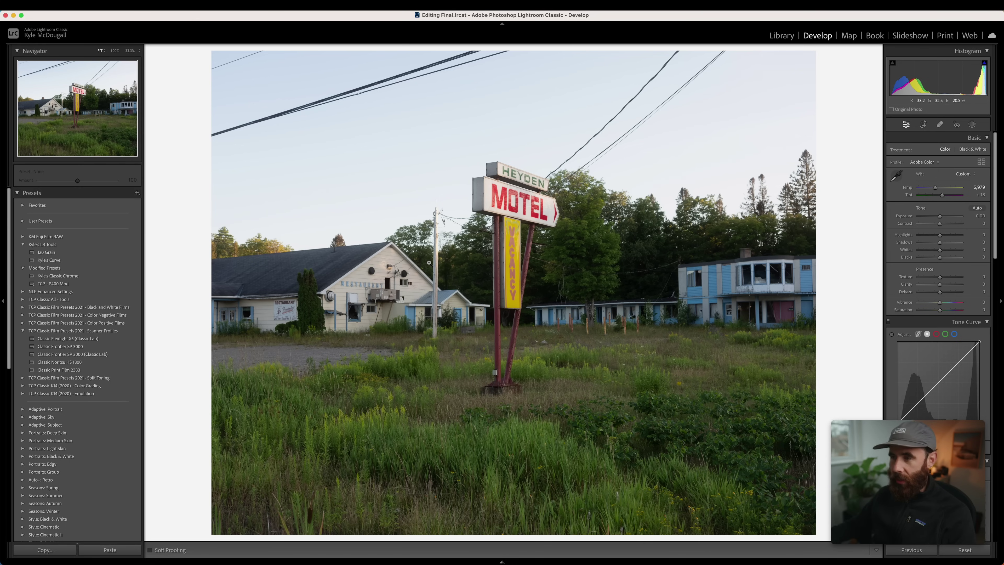
pyautogui.click(128, 276)
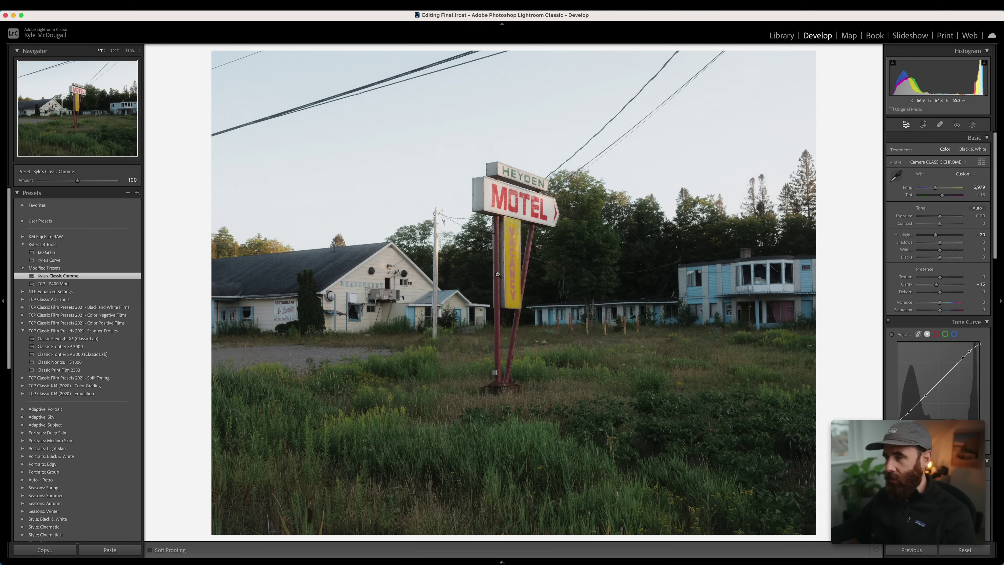
pyautogui.moveTo(934, 236); pyautogui.dragTo(931, 236)
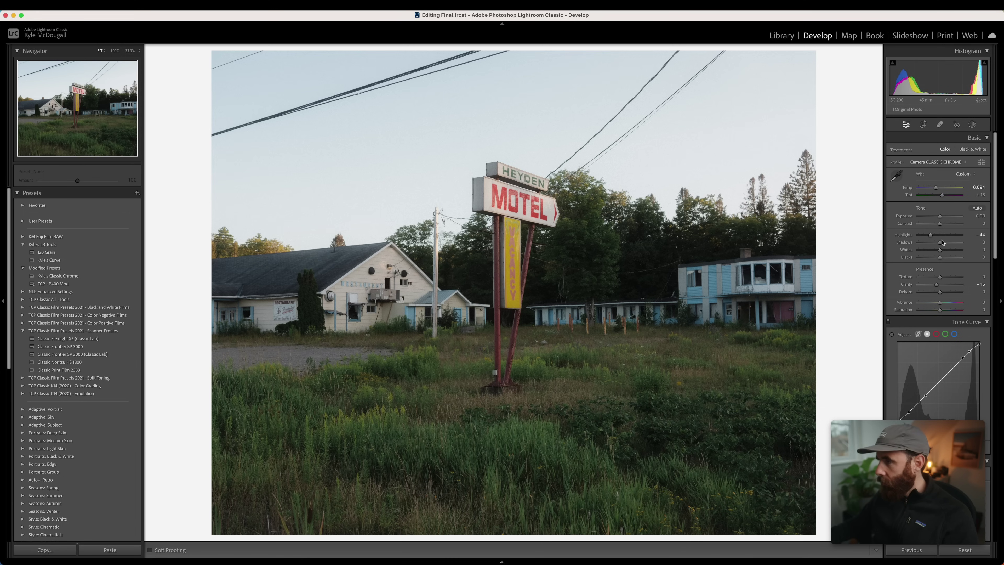
pyautogui.moveTo(939, 242)
pyautogui.mouseDown()
pyautogui.moveTo(944, 258)
pyautogui.moveTo(930, 236)
pyautogui.mouseUp()
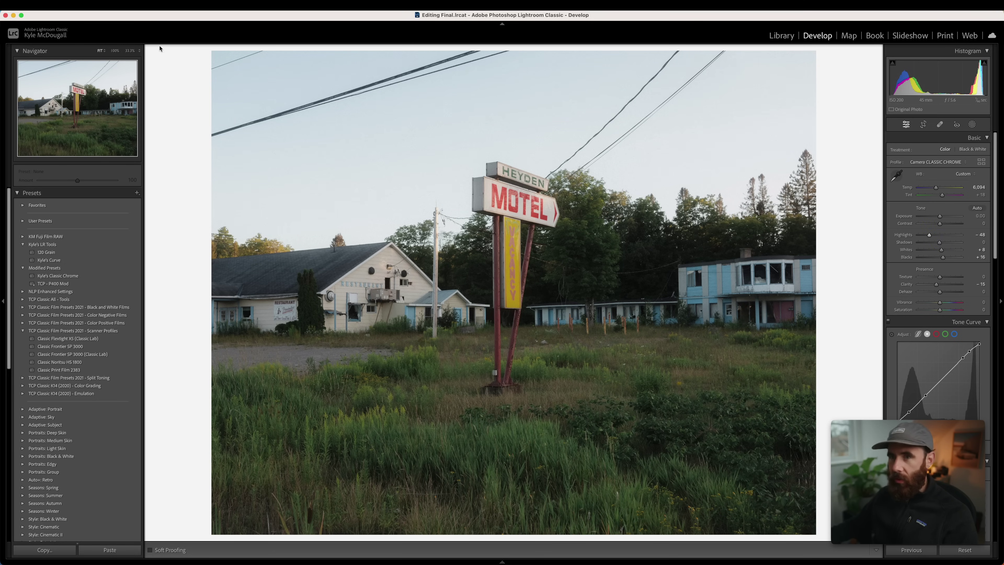
# View the motel photo at 33.3% with the surrounding interface hidden to judge its overall color, then restore the interface.
pyautogui.click(133, 51)
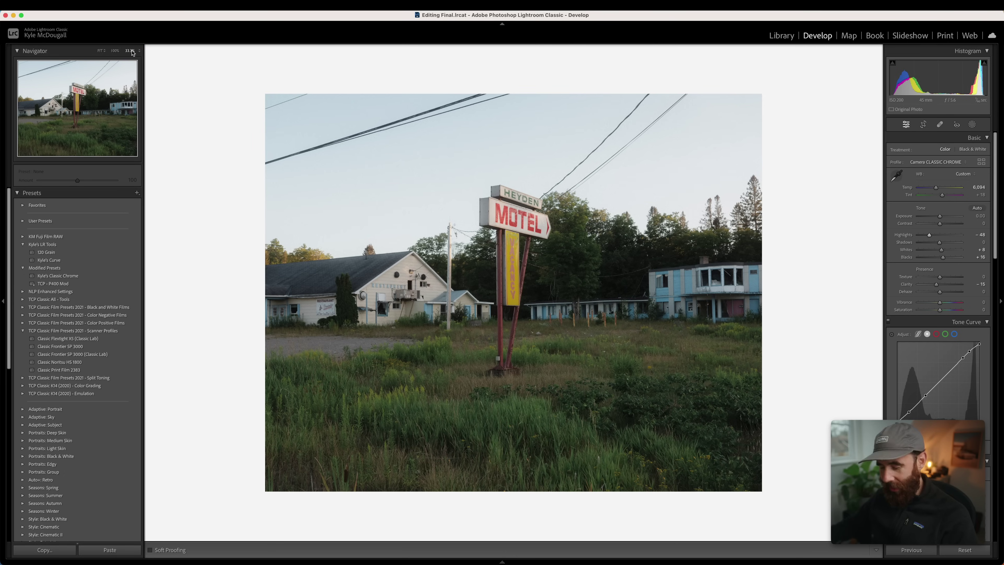
pyautogui.press('l')
pyautogui.press('l')
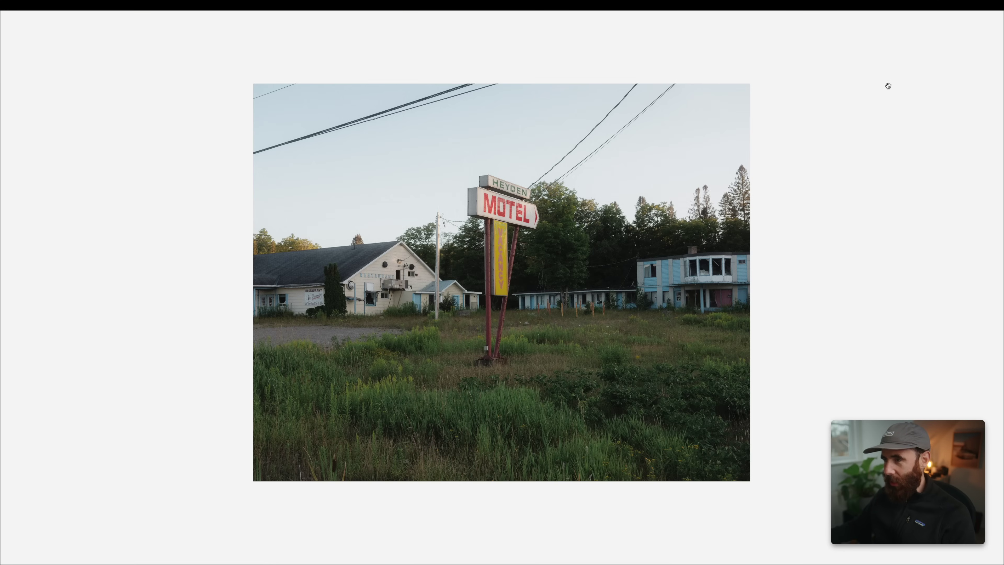
pyautogui.press('l')
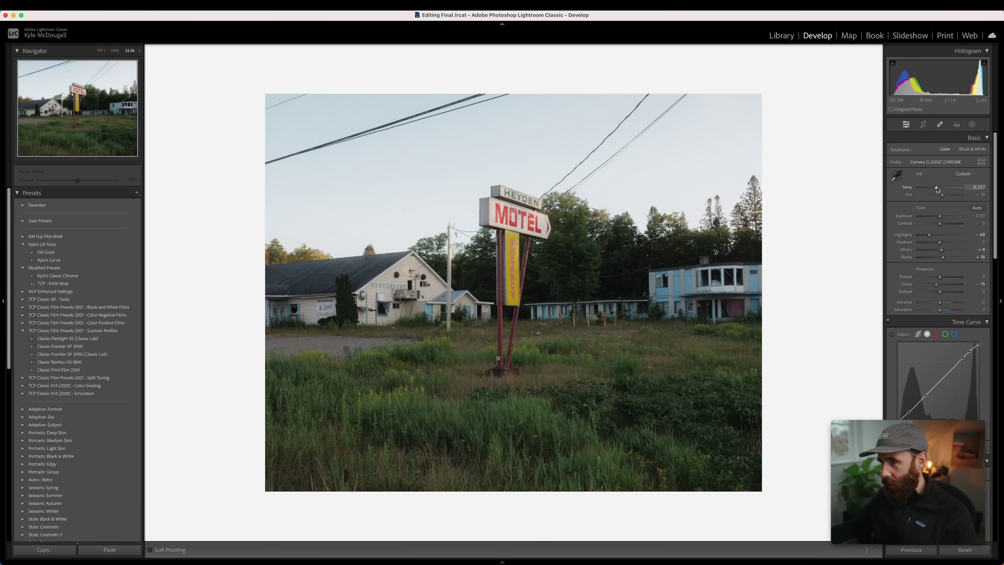
# Set the motel photo's Temp to 6,054 and inspect the sign, trees and blue building at 100%.
pyautogui.moveTo(936, 188); pyautogui.dragTo(935, 187)
pyautogui.click(115, 53)
pyautogui.hscroll(10, 371, 178)
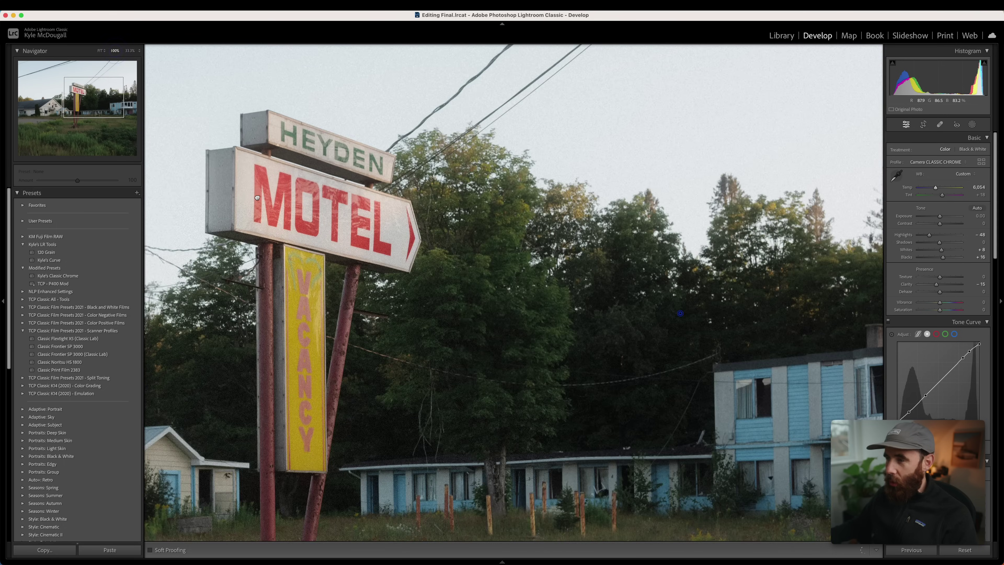
pyautogui.hscroll(-6, 368, 166)
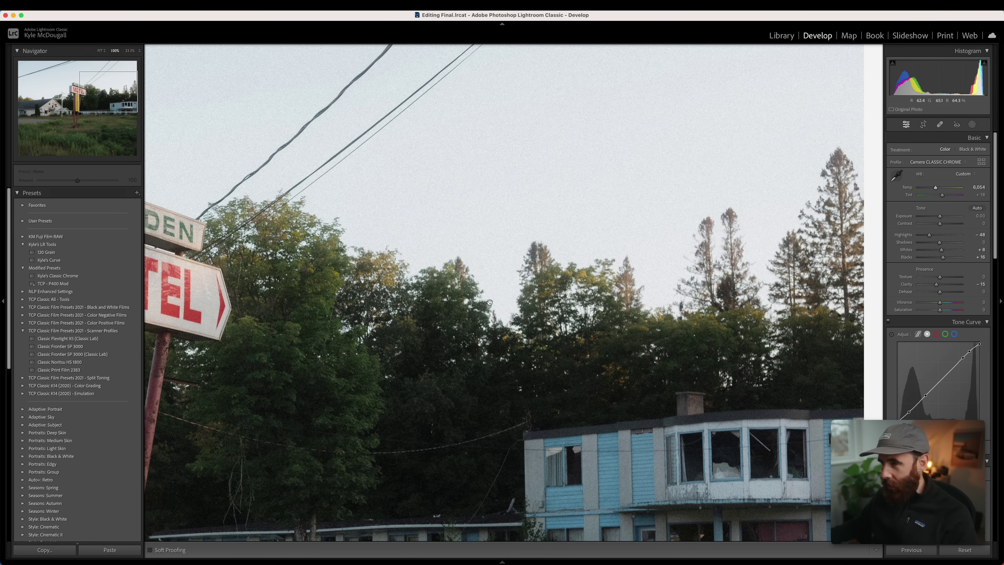
# Try Clarity 0 on the motel photo and compare it with the previous Clarity setting at 100%, ending on the previous setting.
pyautogui.click(976, 284)
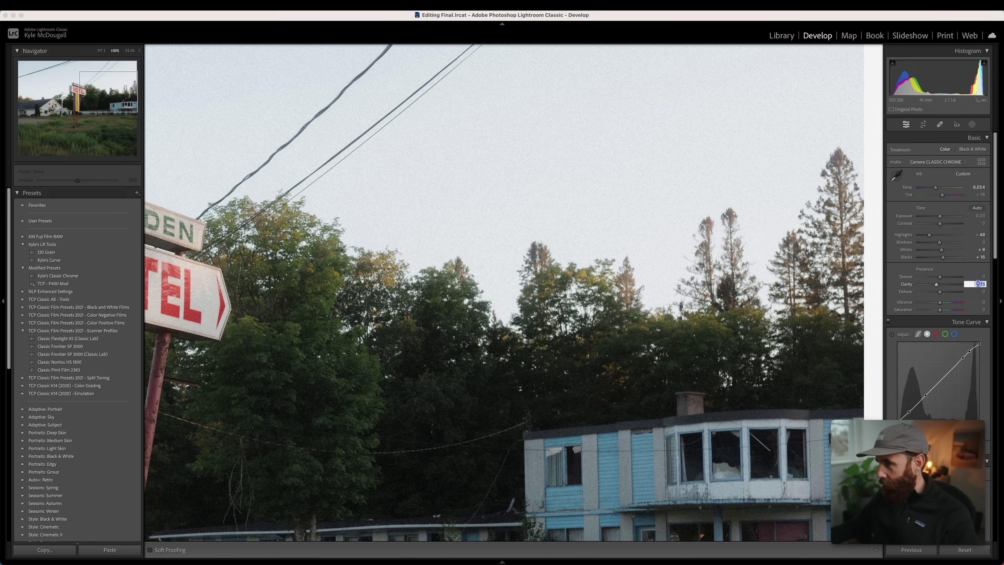
pyautogui.write('0')
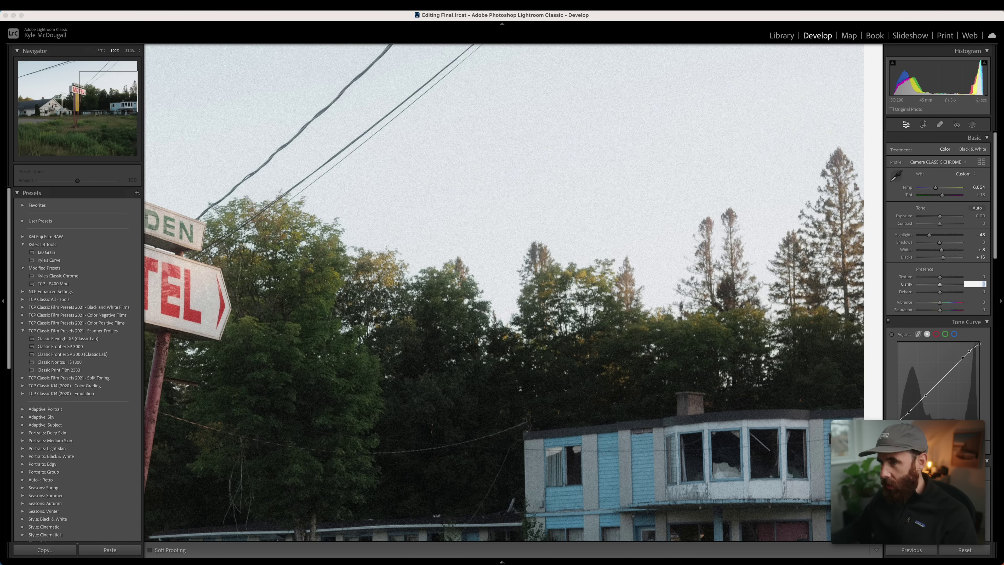
pyautogui.press('Return')
pyautogui.press('super+z')
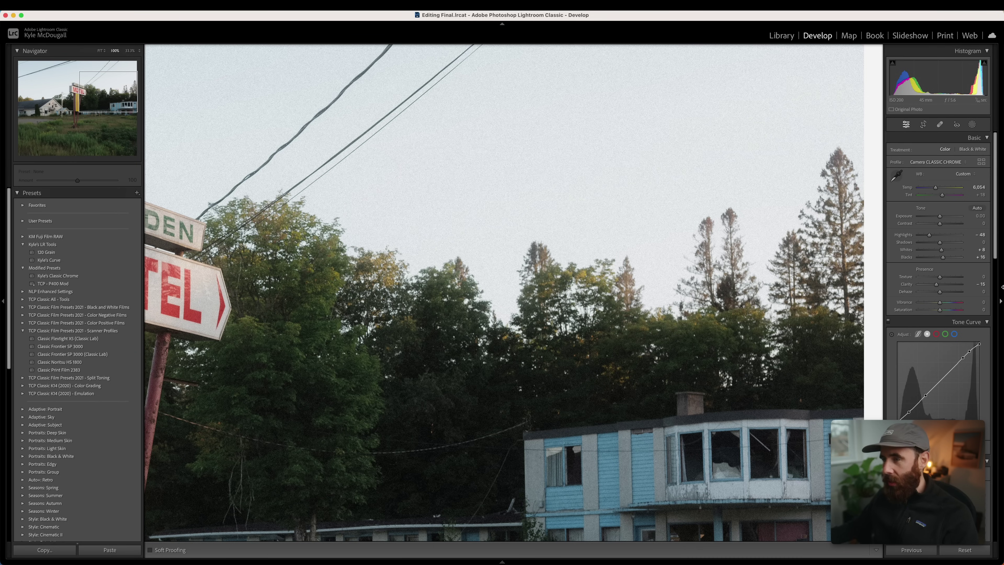
pyautogui.press('shift+super+z')
pyautogui.press('super+z')
pyautogui.press('shift+super+z')
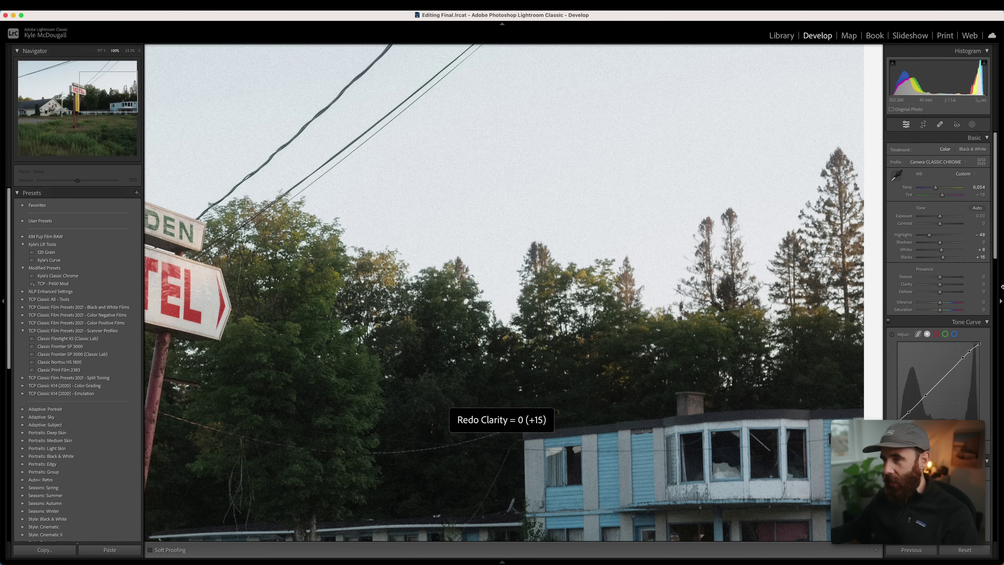
pyautogui.press('super+z')
# Warm the whole motel photo slightly by setting Temp to 6,259.
pyautogui.click(517, 316)
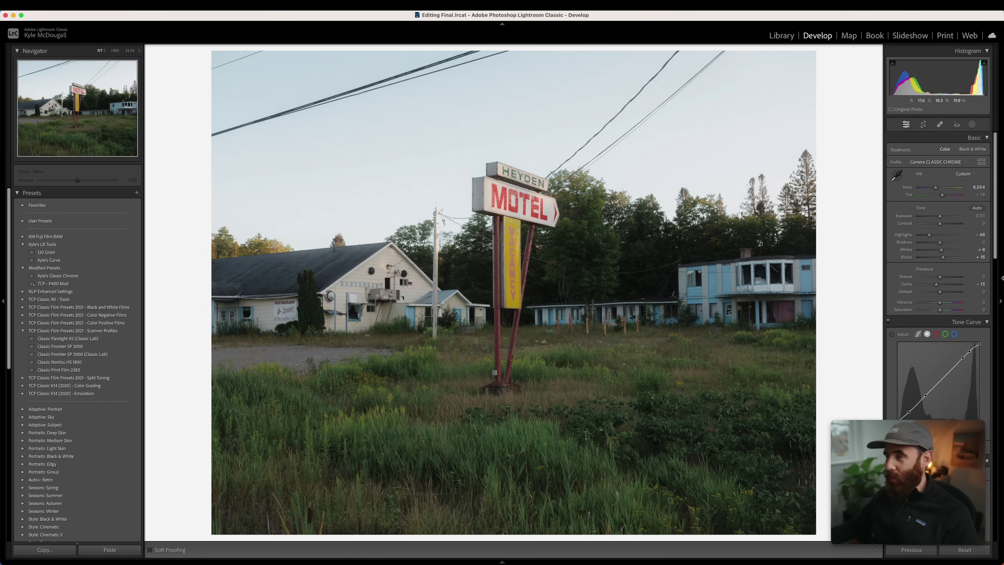
pyautogui.click(936, 189)
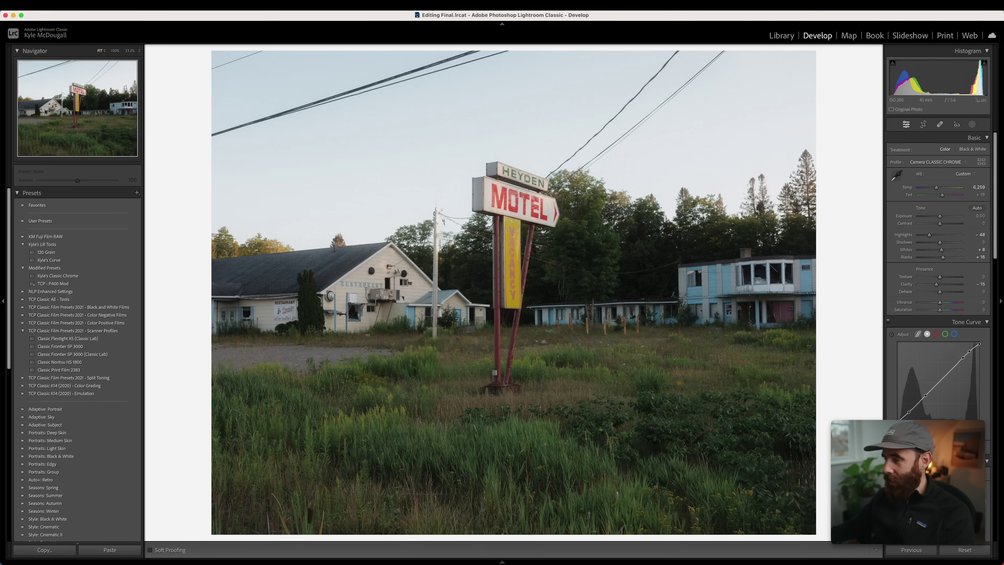
# Bring the motel photo's Lens Corrections settings into view.
pyautogui.scroll(-15, 933, 377)
pyautogui.scroll(-3, 932, 377)
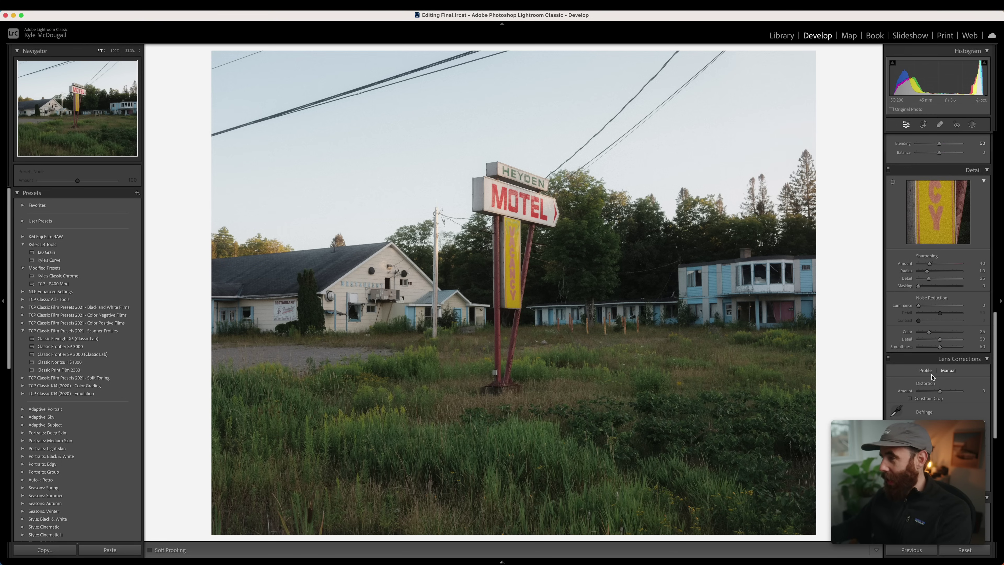